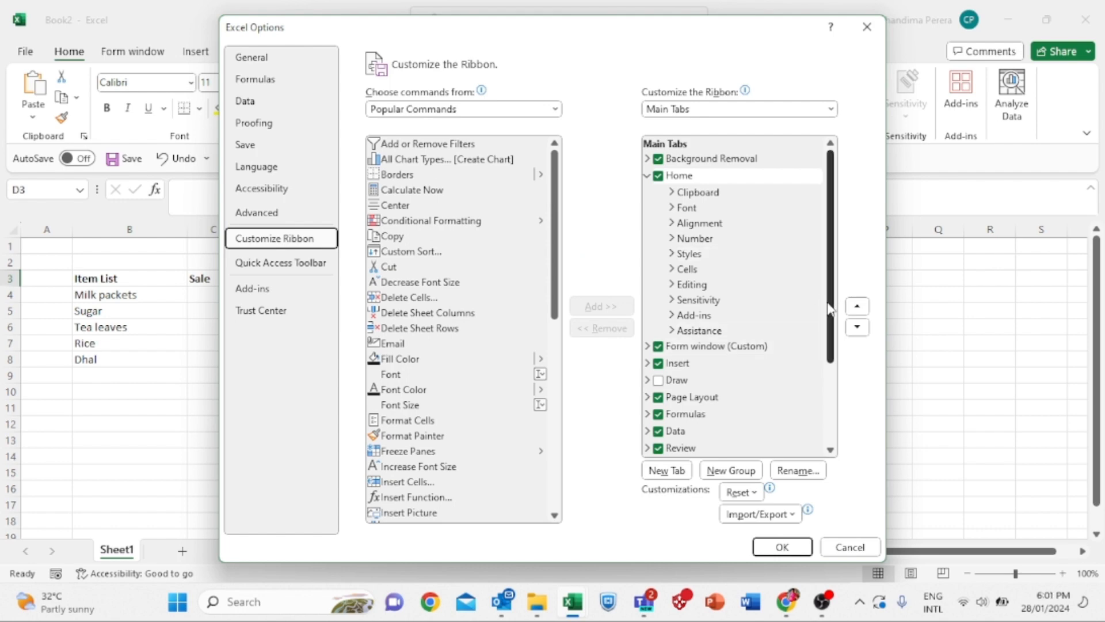
Step: Enable the Developer tab among the main ribbon tabs and apply the options
drag(829, 308, 820, 422)
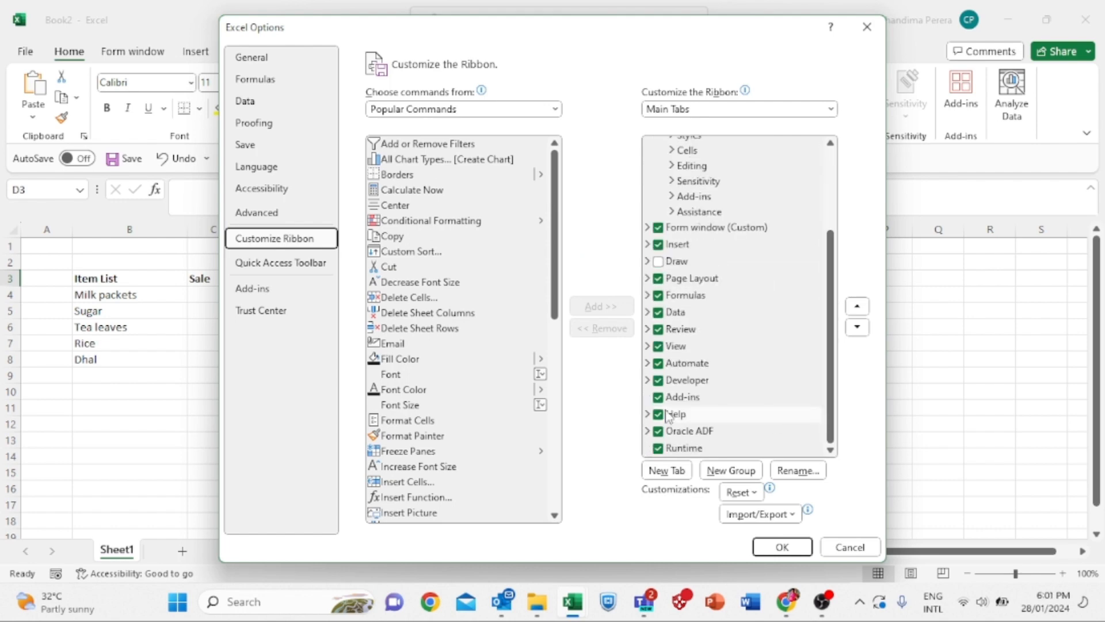
click(659, 381)
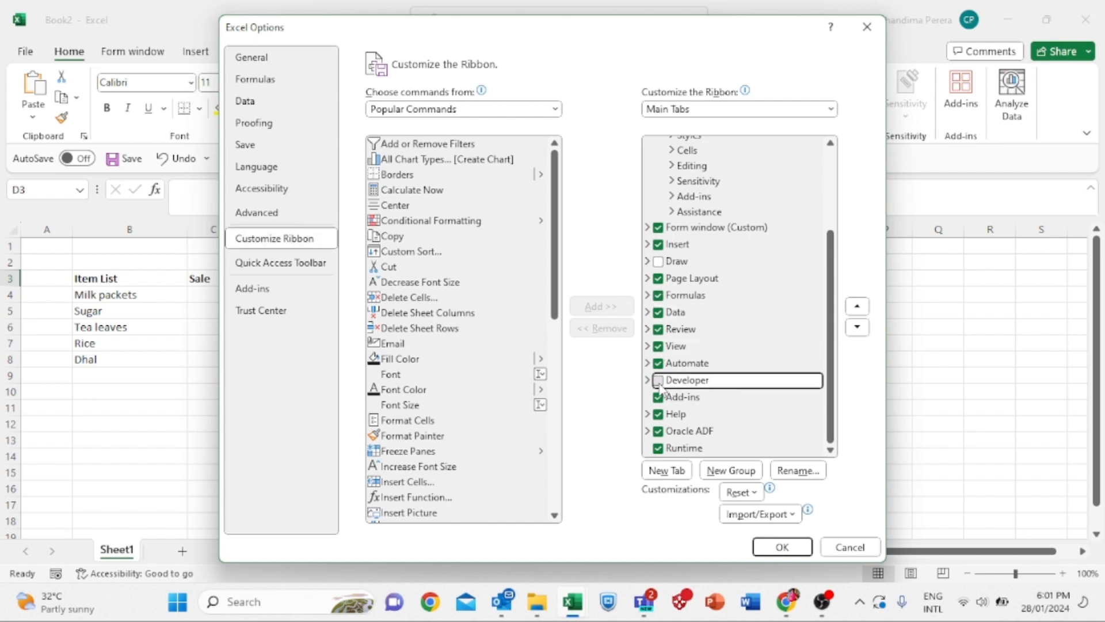
click(781, 546)
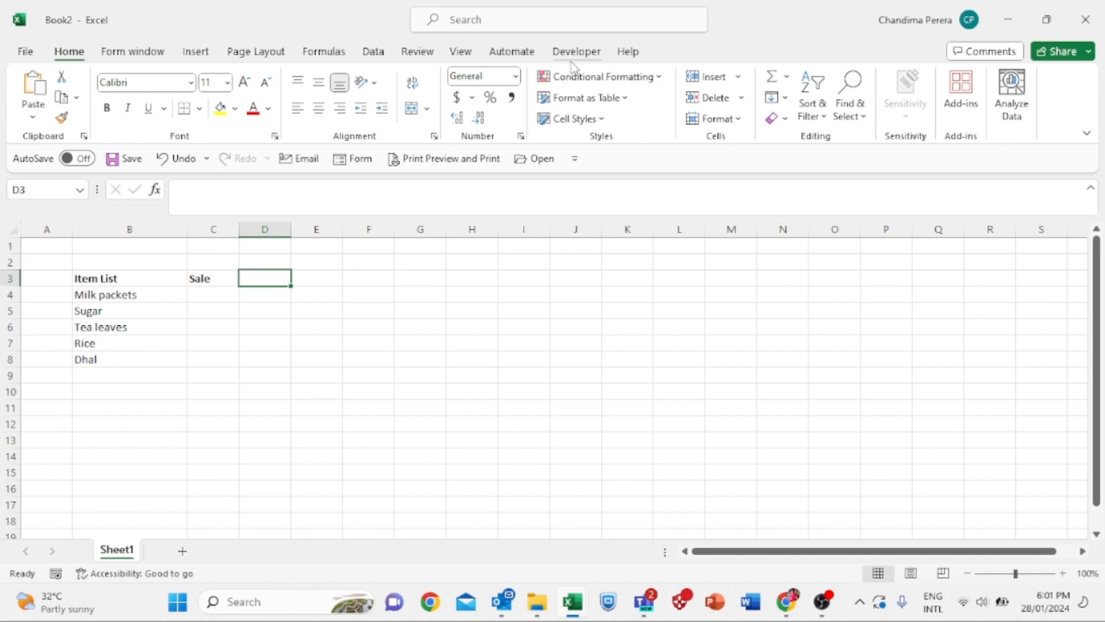
click(205, 295)
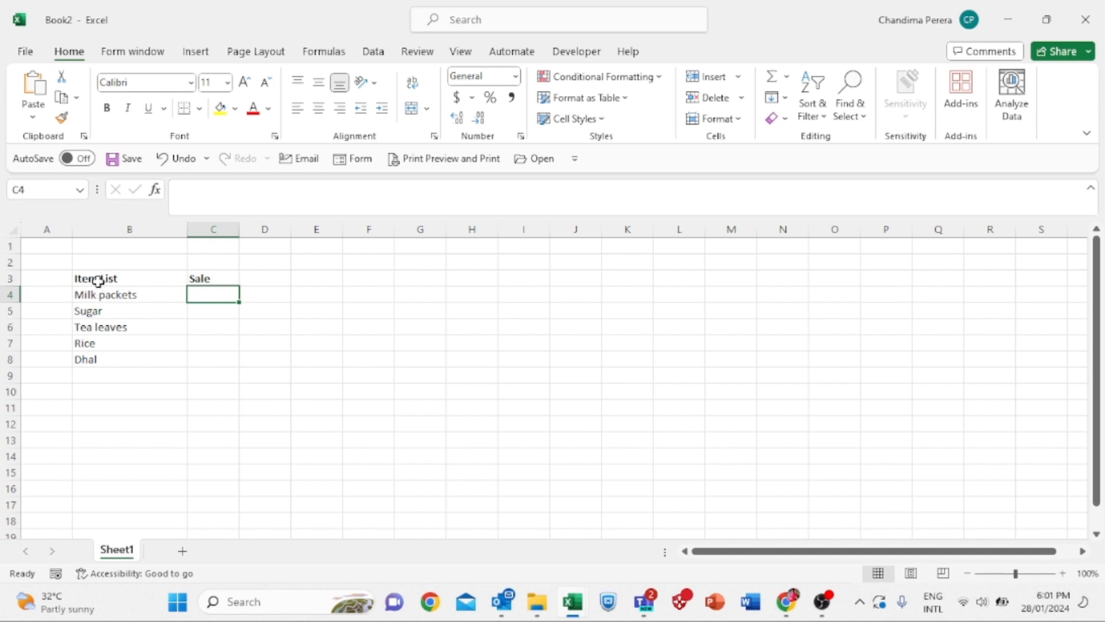
drag(92, 279, 211, 361)
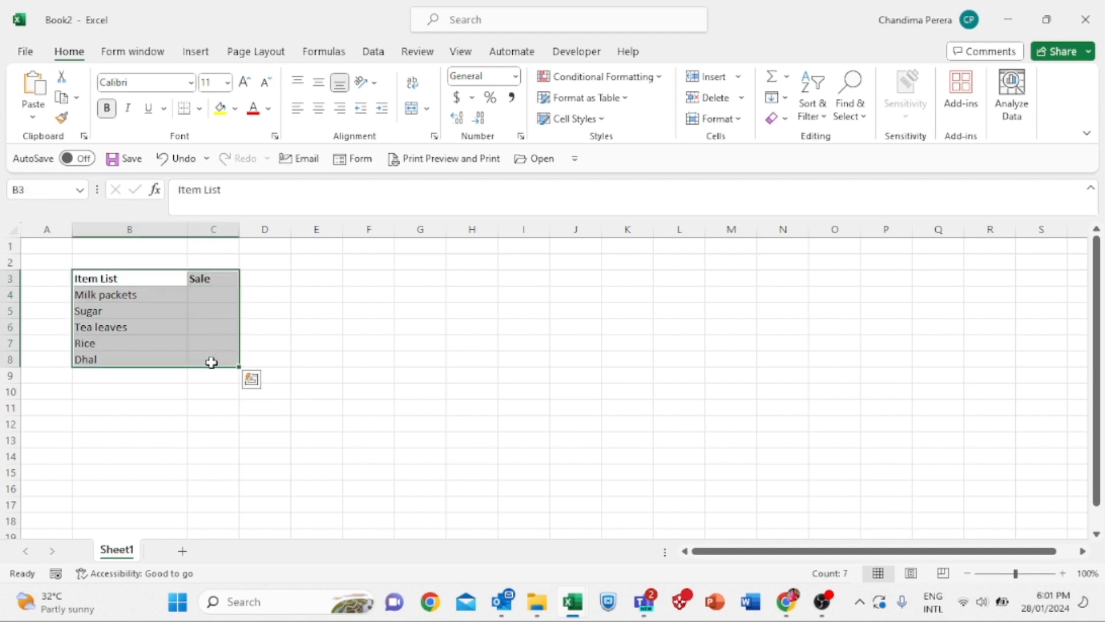
click(133, 295)
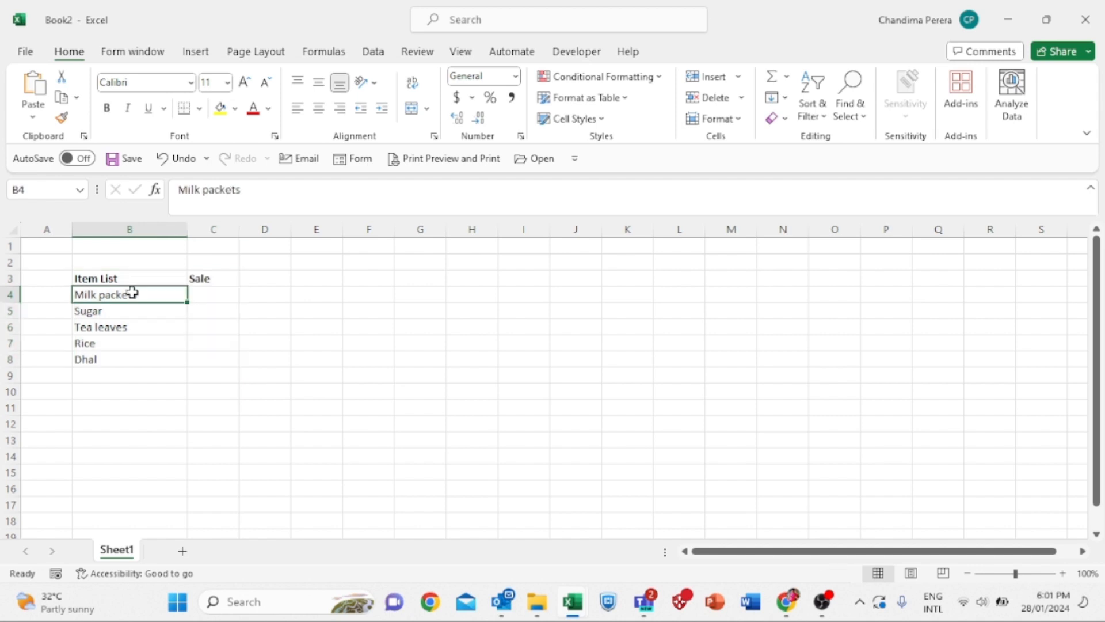
Step: Insert a form-control check box in cell C4 beside Milk packets
click(201, 297)
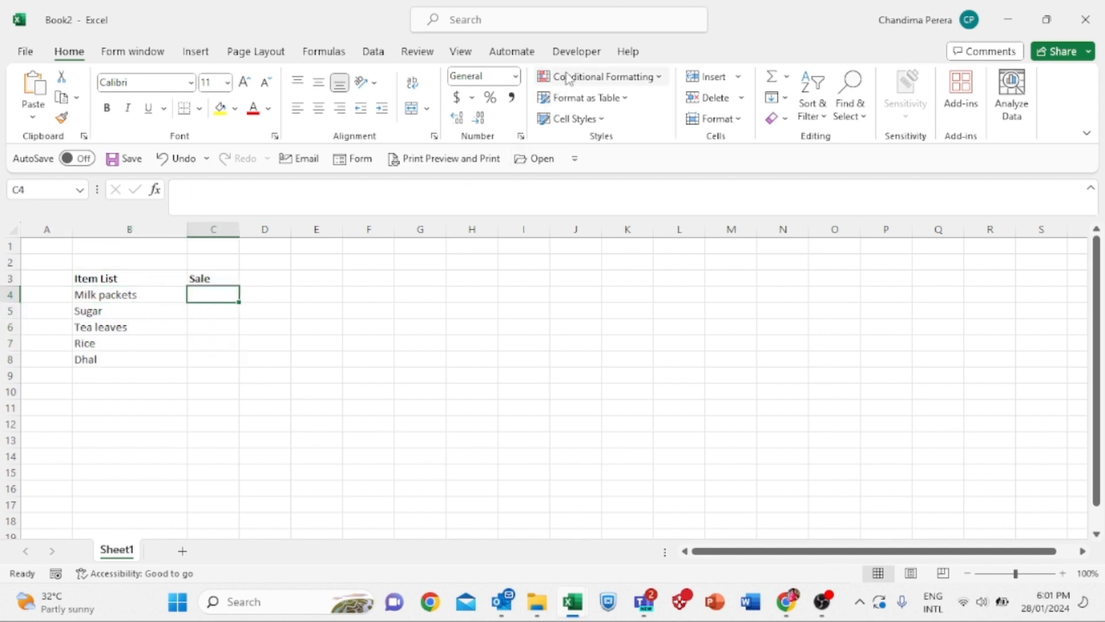
click(575, 56)
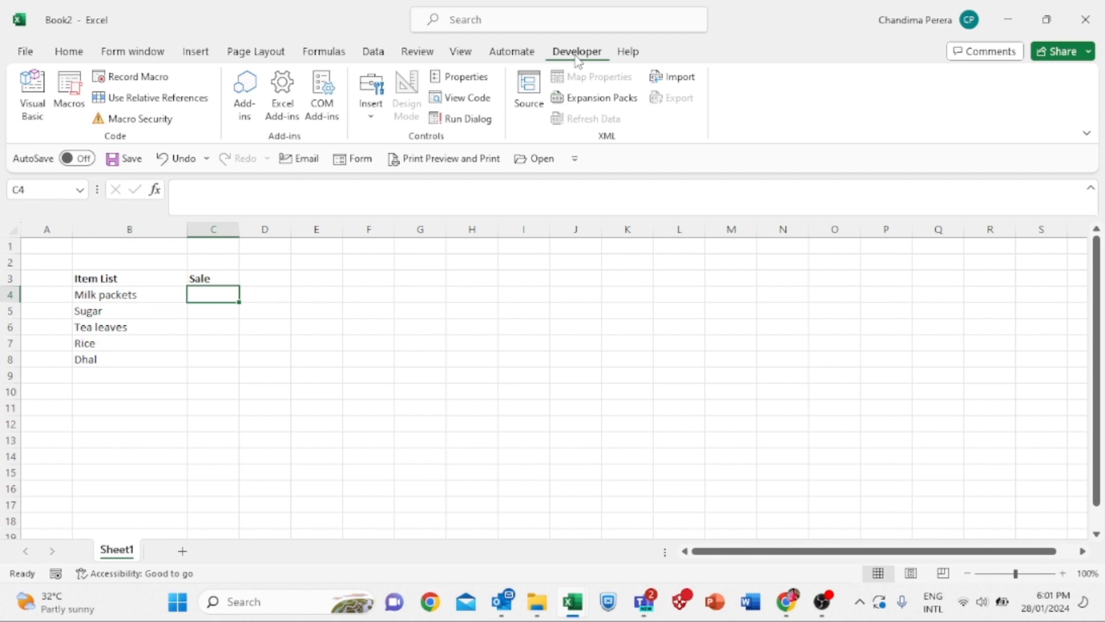
click(371, 118)
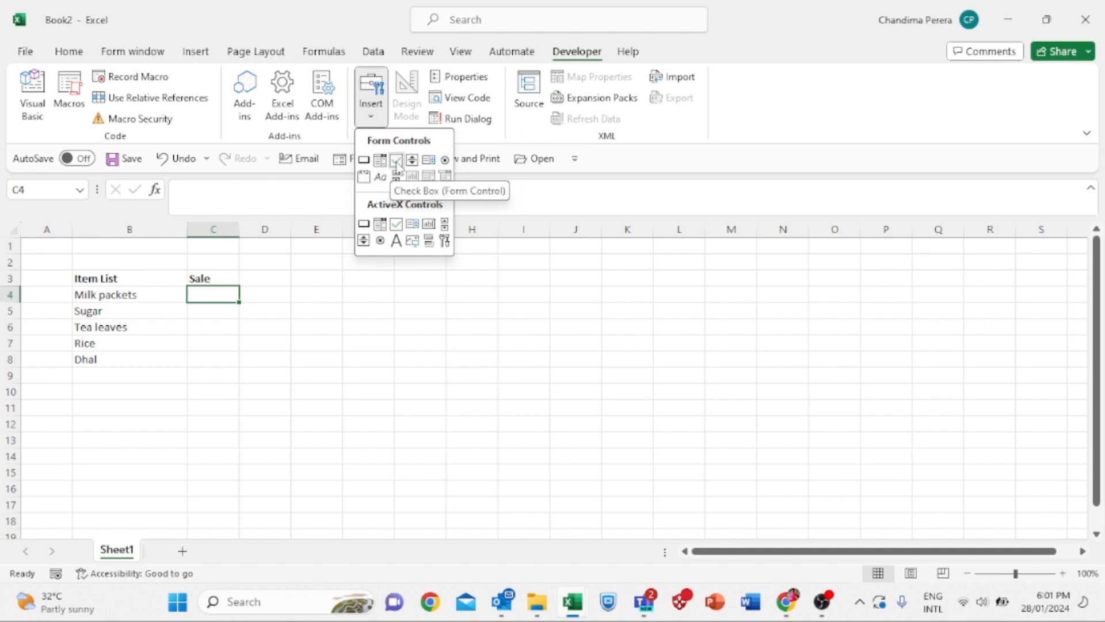
click(396, 160)
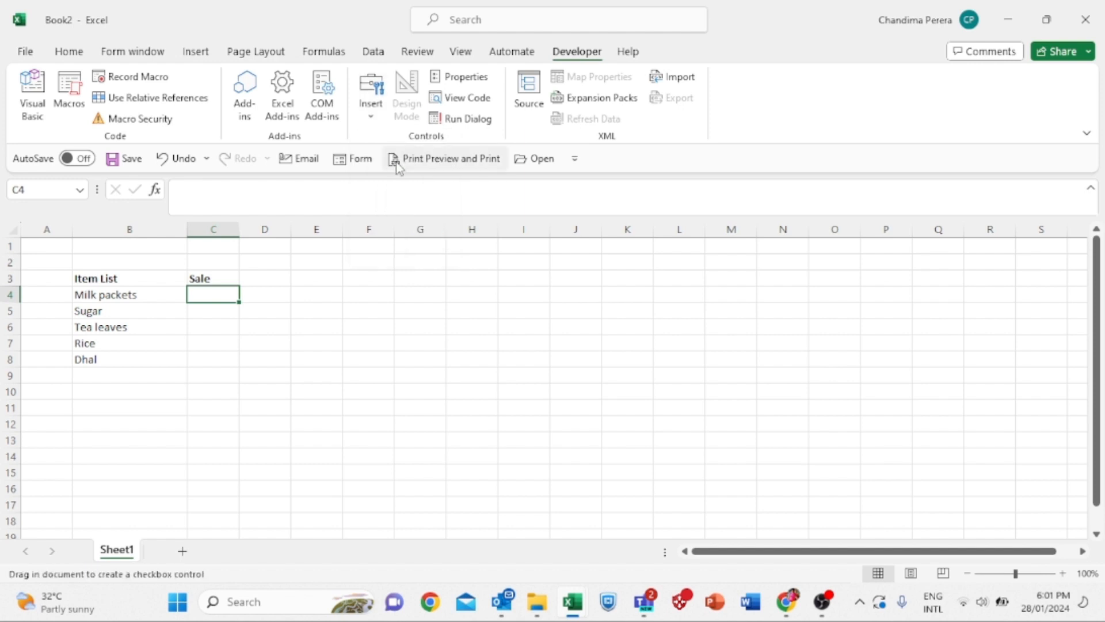
mouse_move(198, 292)
mouse_down()
mouse_move(223, 308)
mouse_move(192, 286)
mouse_up()
Step: Delete the label text of the check box in C4 so only the box remains
click(206, 293)
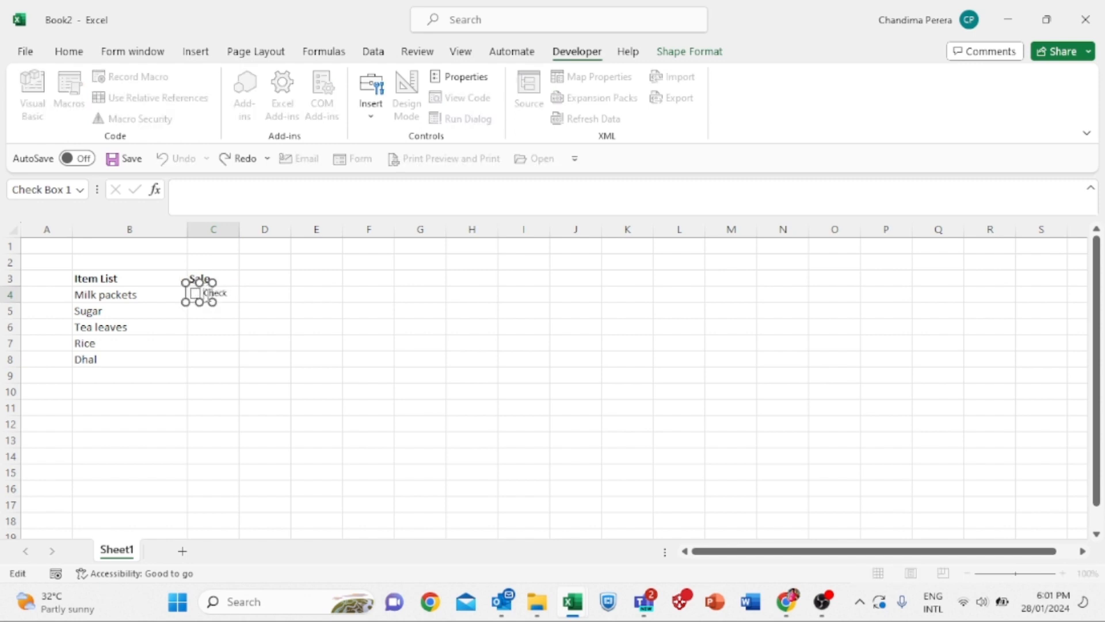
key(Delete)
click(200, 312)
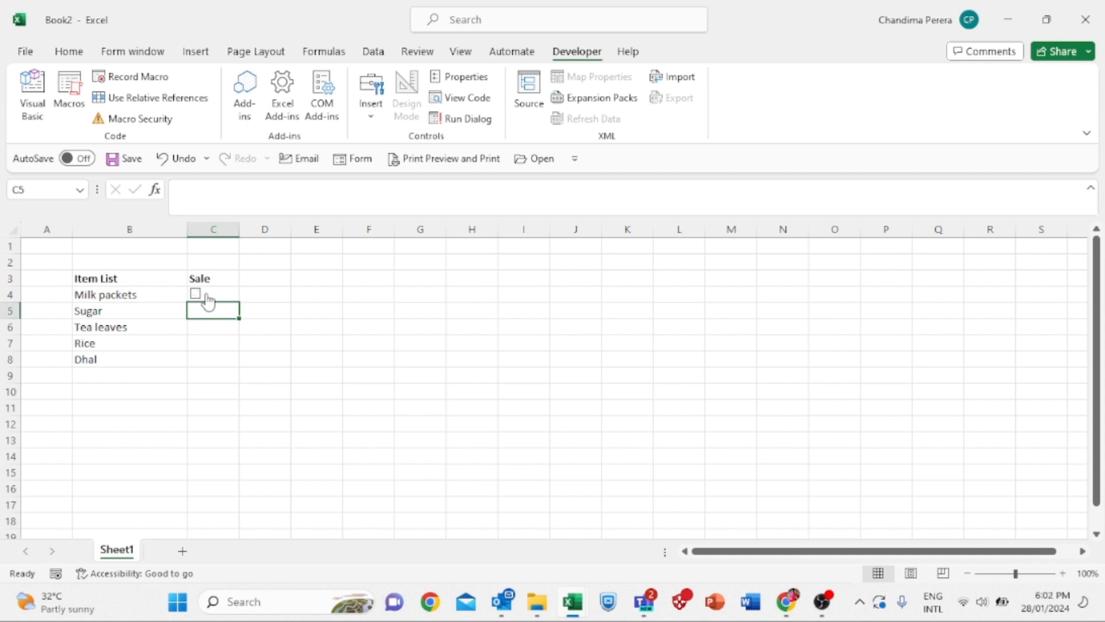
Step: Copy the check box in C4 and paste it beside Sugar, Tea leaves, Rice and Dhal in C5 to C8
click(209, 300)
click(213, 296)
right_click(213, 296)
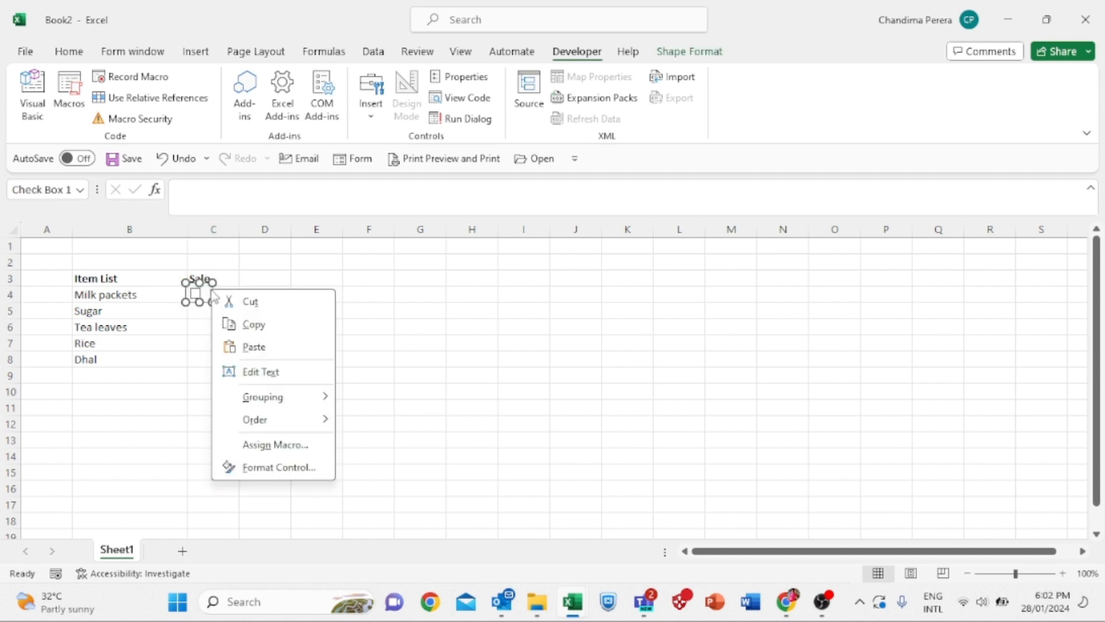
click(254, 323)
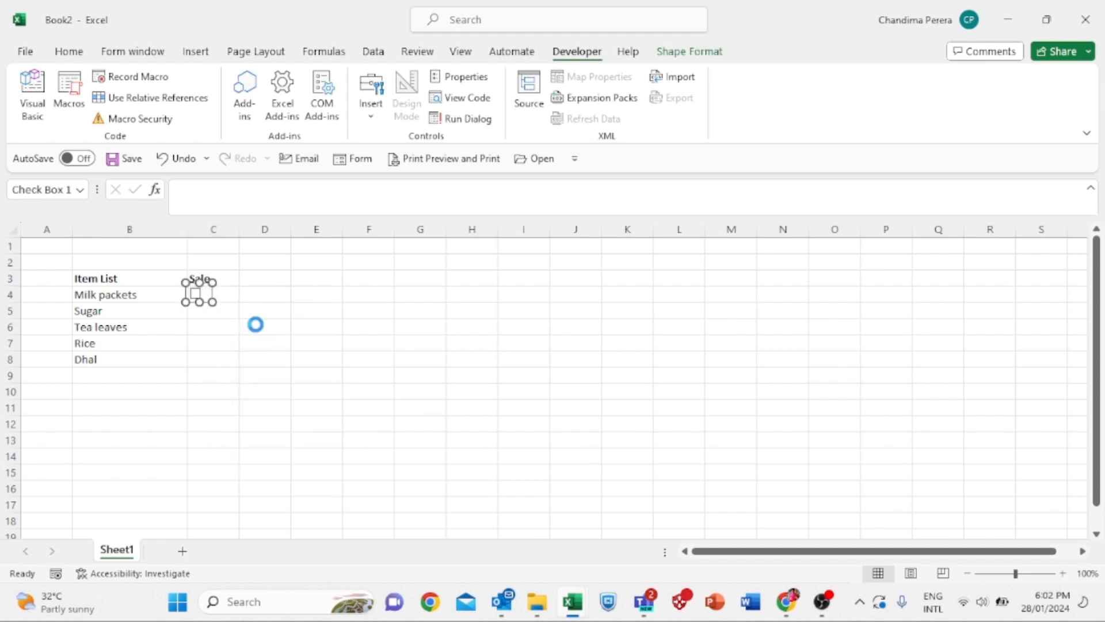
click(222, 309)
key(ctrl+v)
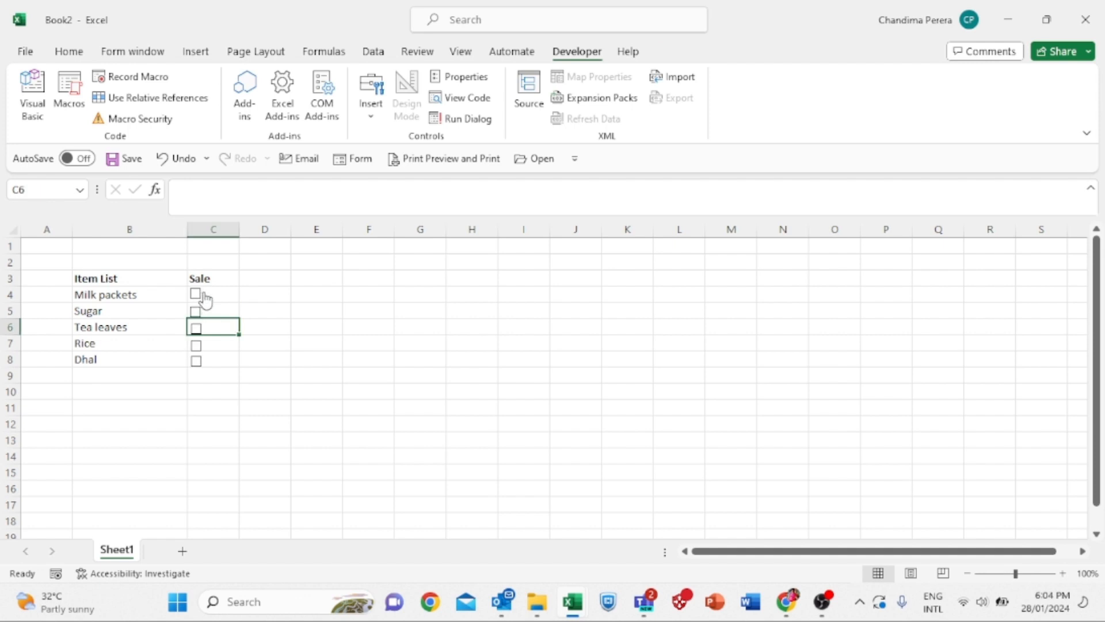
Step: Tick the check boxes for Milk packets, Sugar and Dhal
right_click(213, 359)
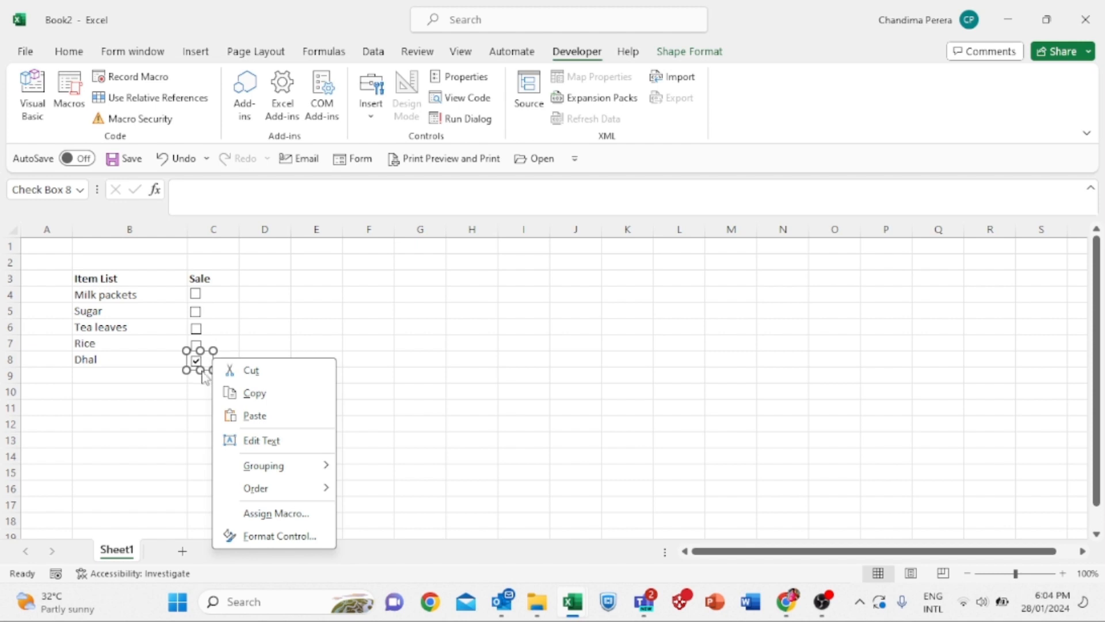
key(Escape)
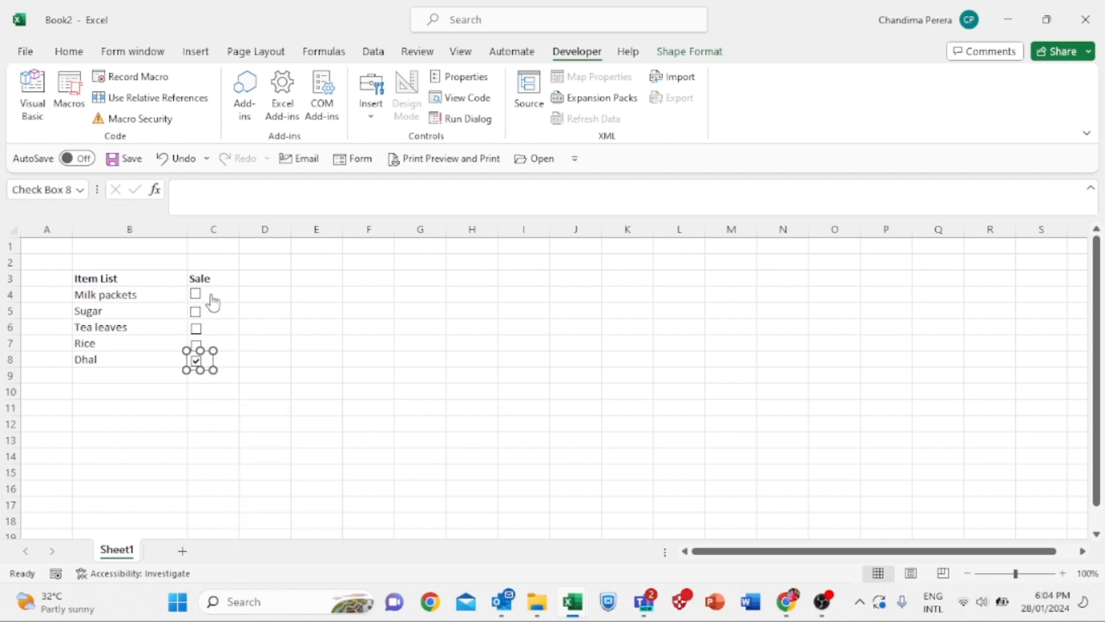
click(196, 312)
Step: Link the Milk packets check box to cell D4 with the formula =$D$4
right_click(204, 301)
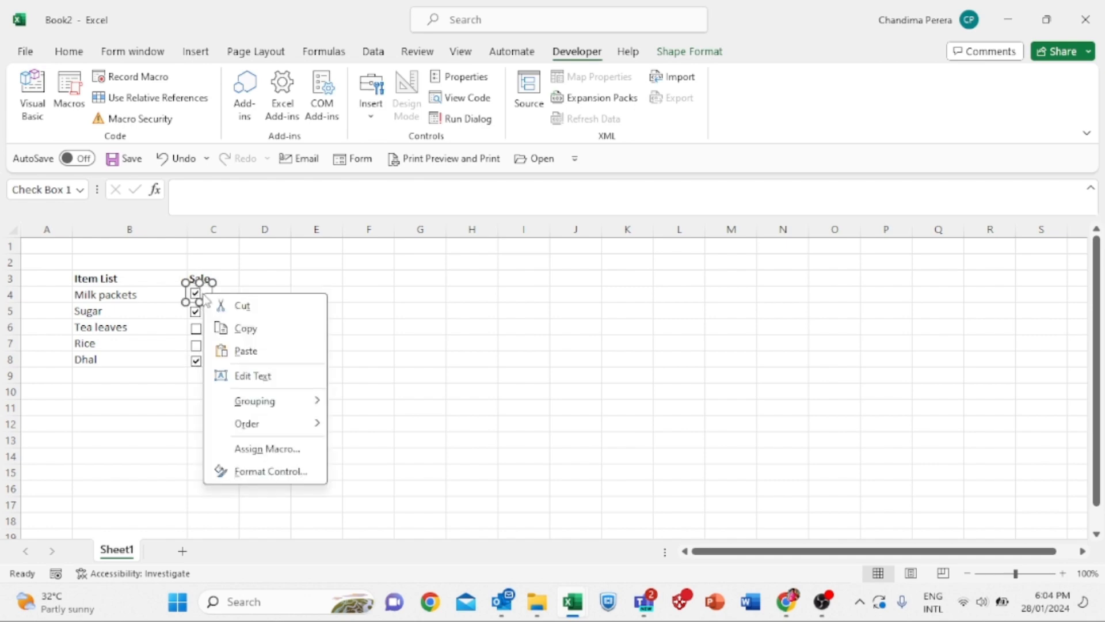
click(186, 191)
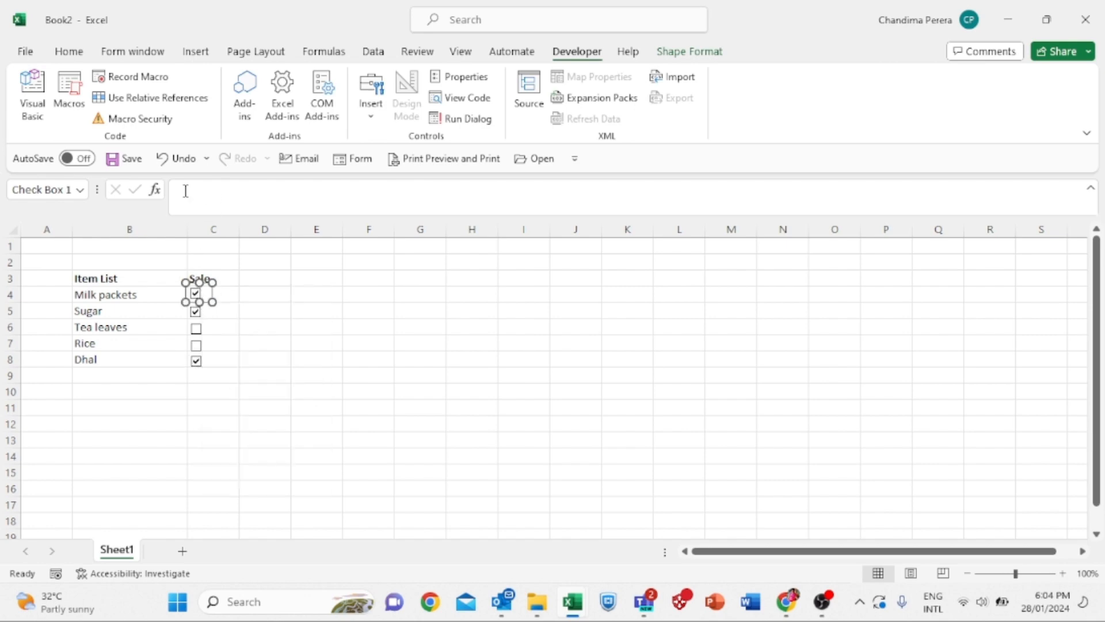
click(185, 192)
text(=)
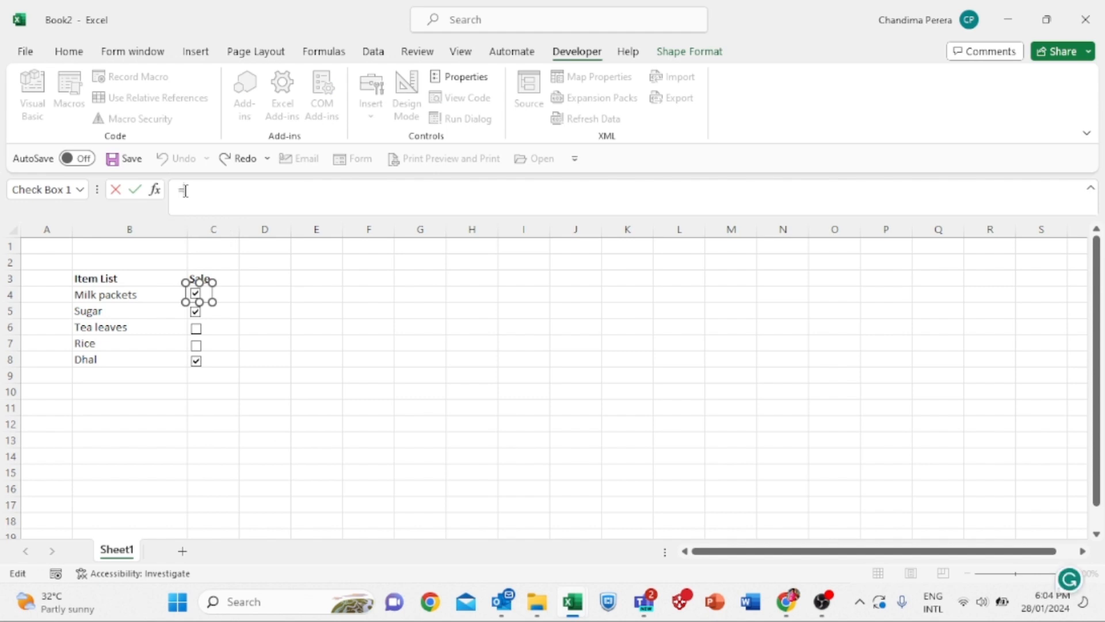
click(259, 294)
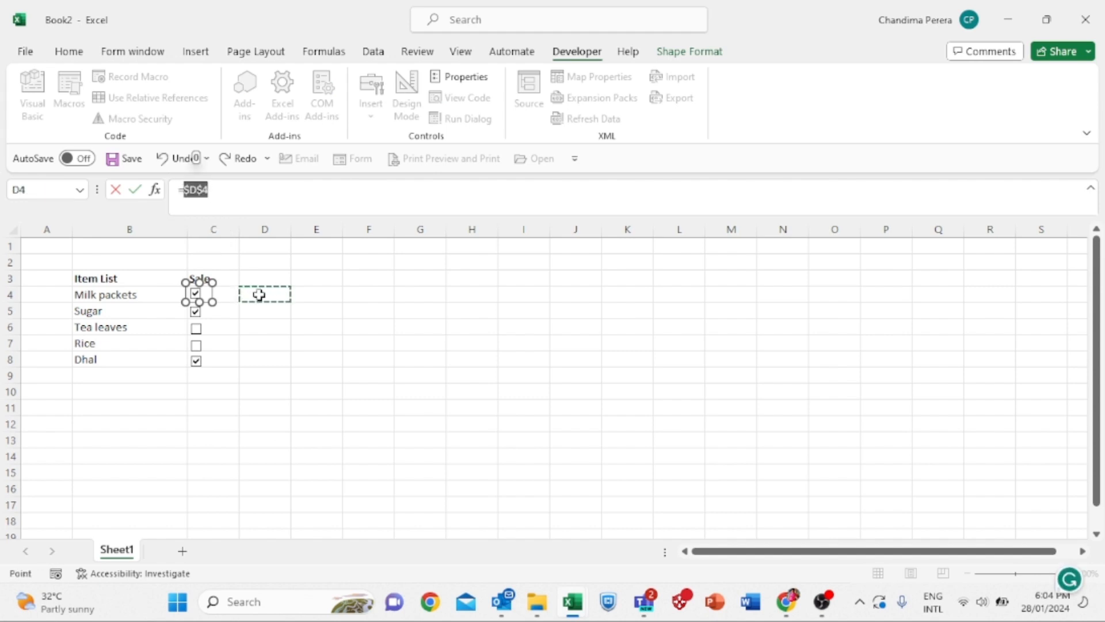
key(Return)
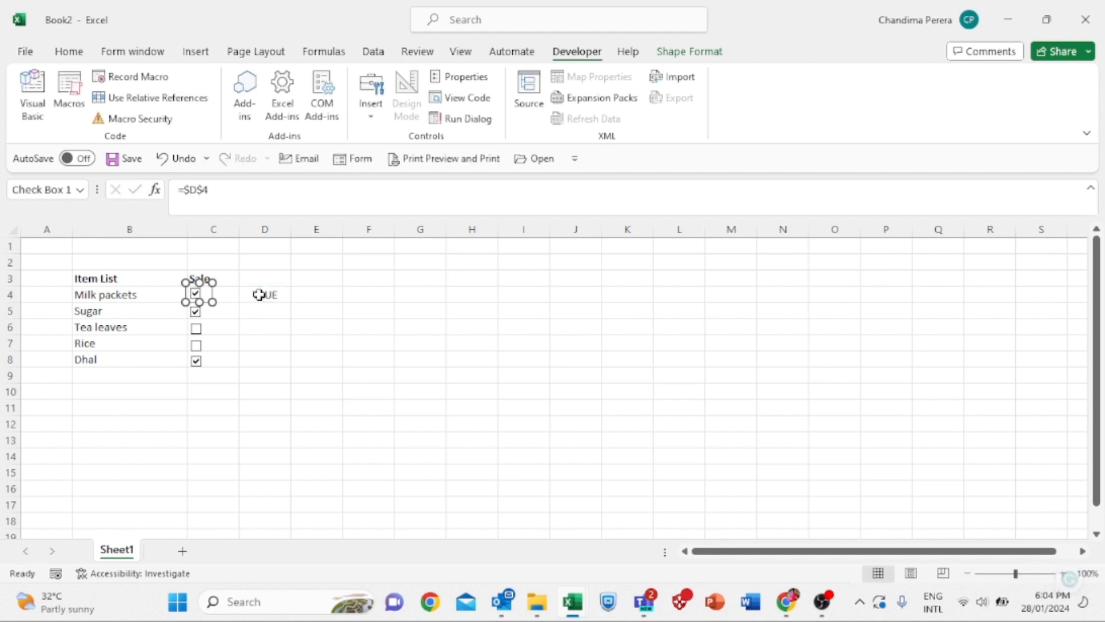
Step: Test the Milk packets check box's link to D4 by unticking and reticking it
click(220, 310)
click(196, 296)
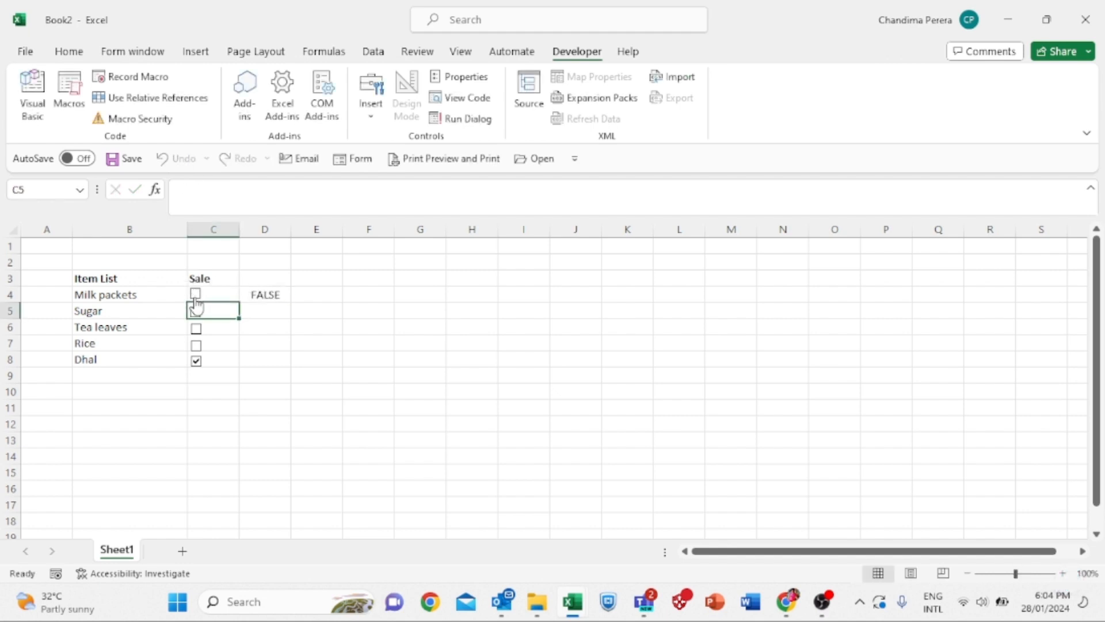
click(196, 295)
Step: Link the Sugar check box to cell D5 with the formula =$D$5
click(196, 309)
ctrl+click(203, 311)
right_click(204, 313)
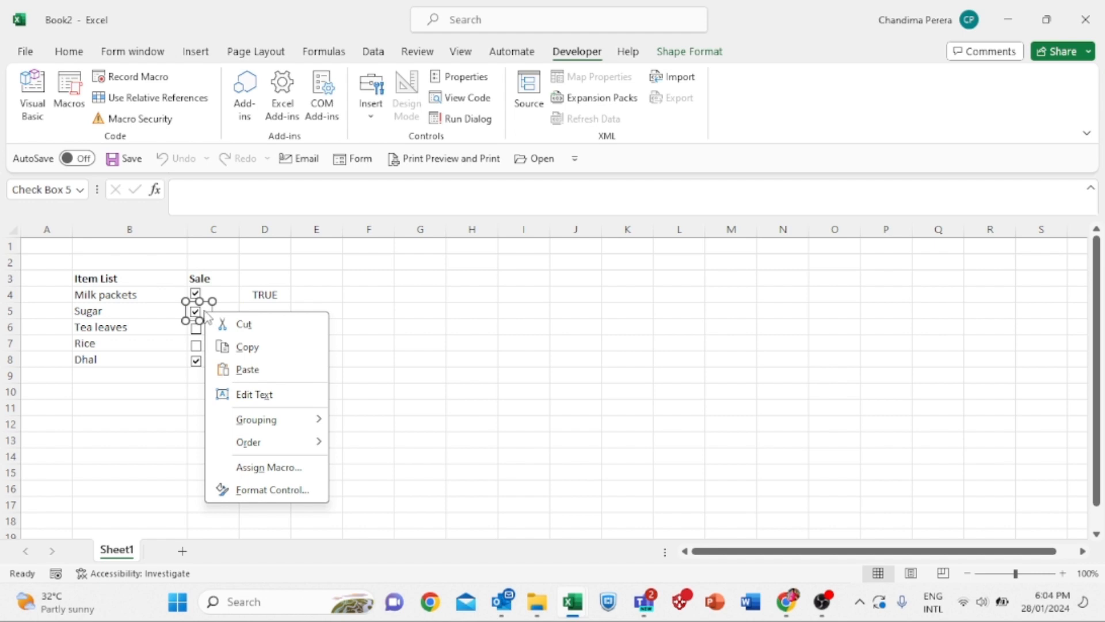
click(186, 189)
click(186, 189)
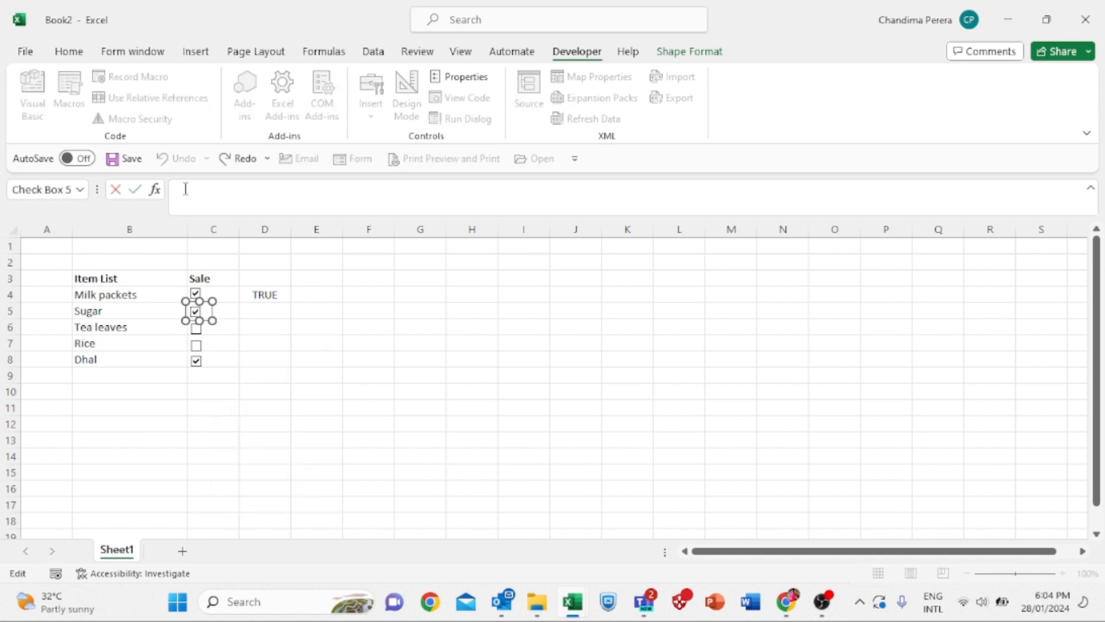
text(=)
click(266, 311)
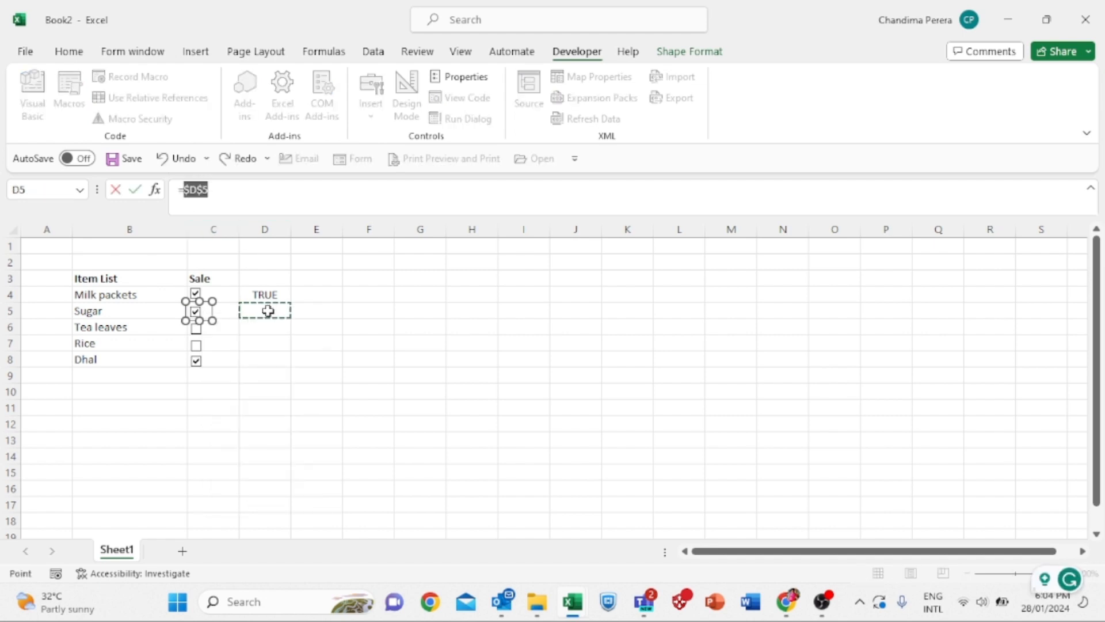
key(Return)
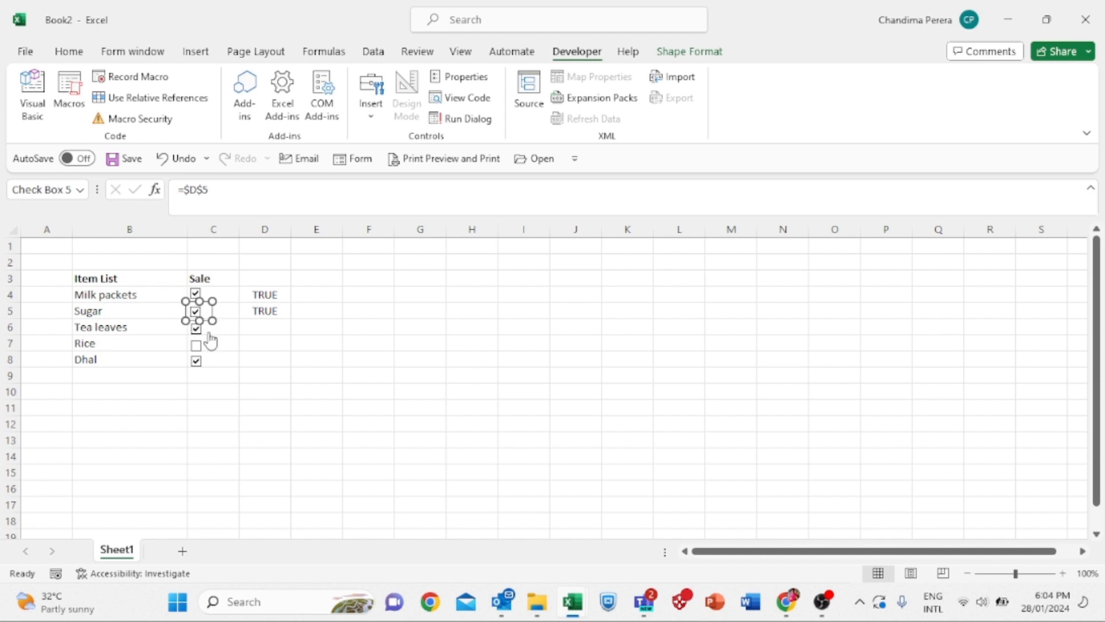
Step: Set the Tea leaves check box's cell link to $D$6 through Format Control
click(167, 323)
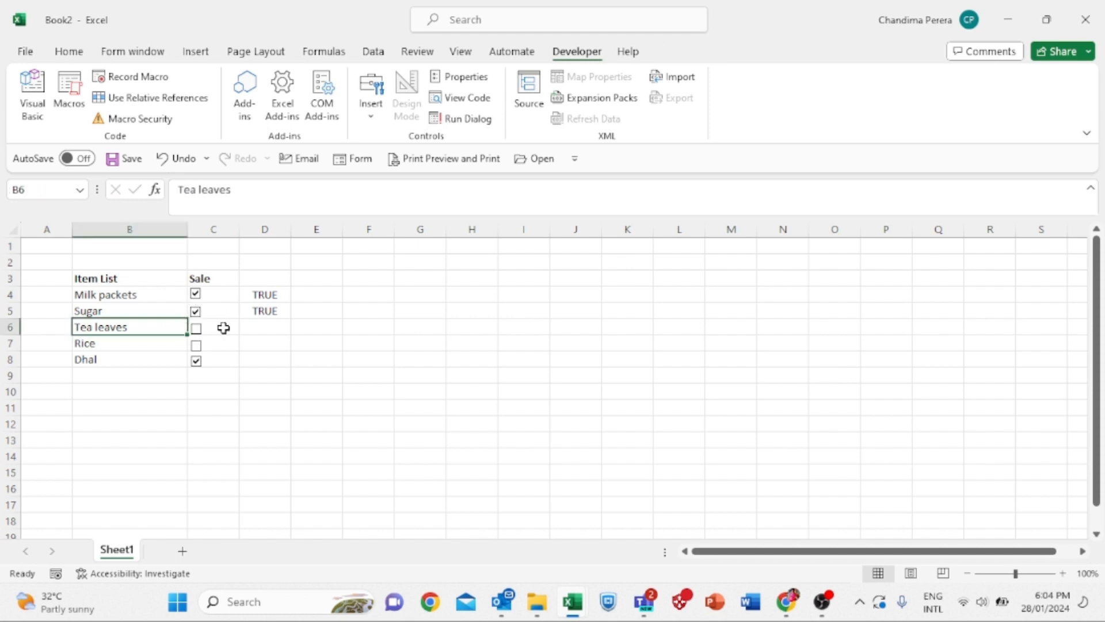
click(232, 327)
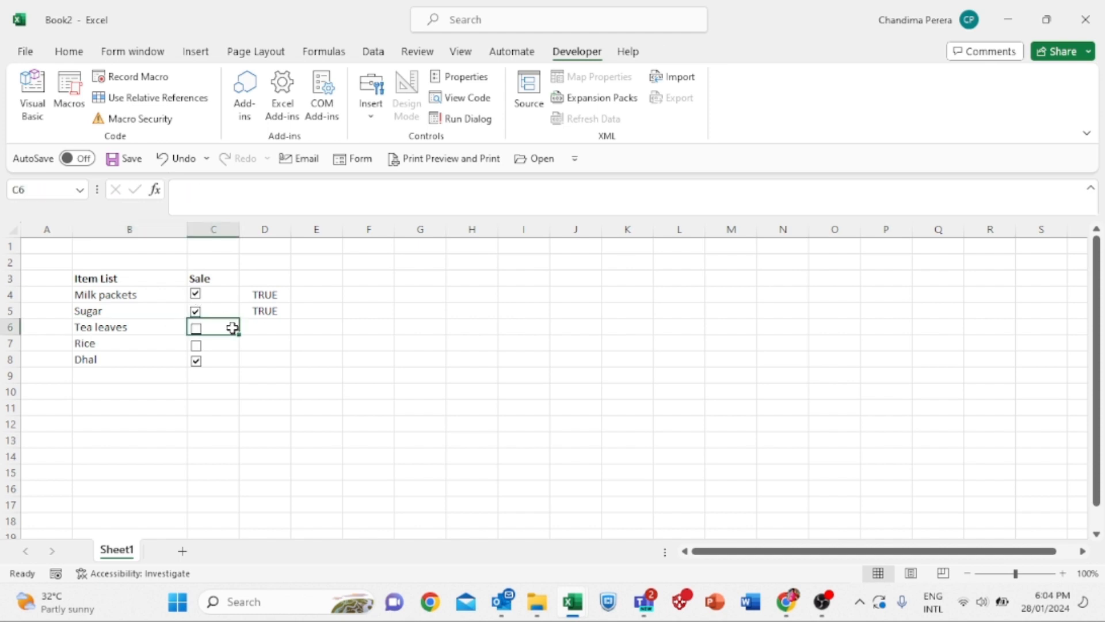
right_click(201, 332)
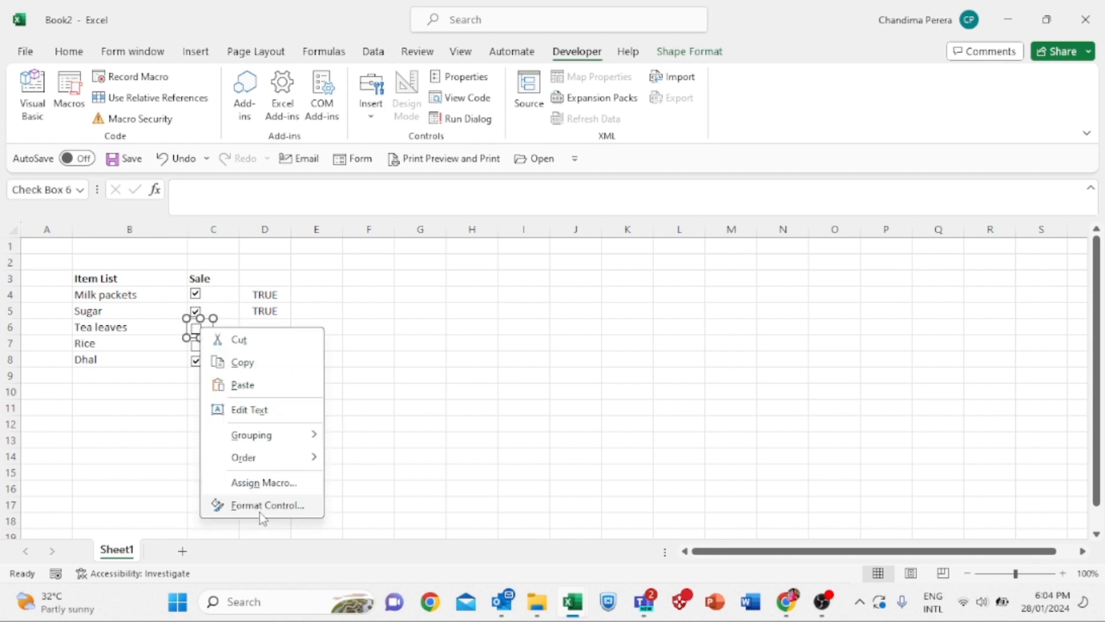
click(266, 506)
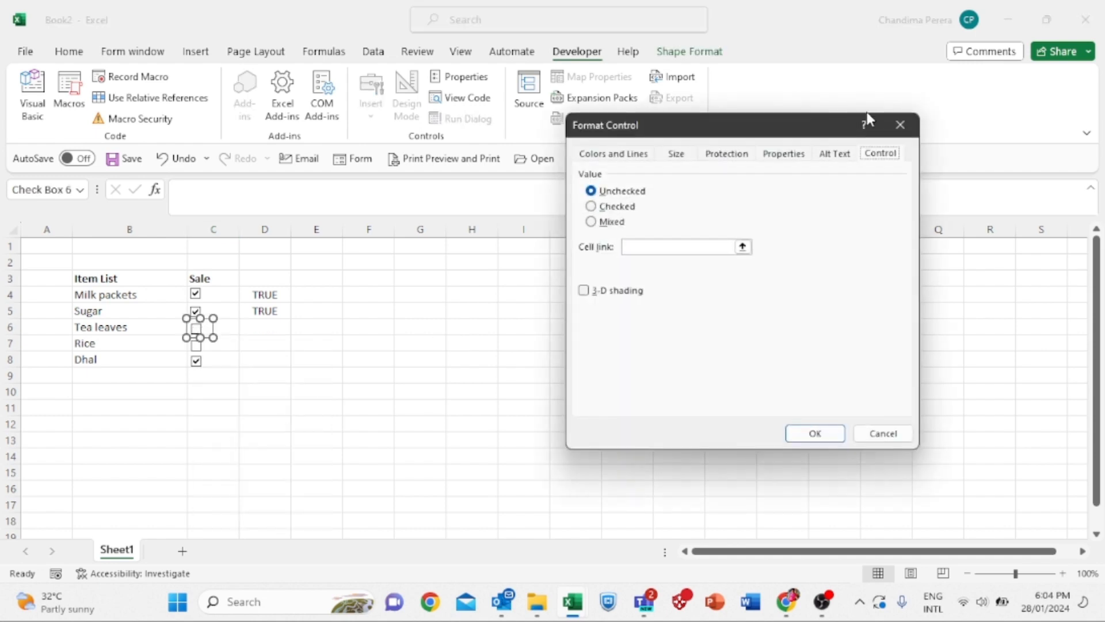
click(660, 248)
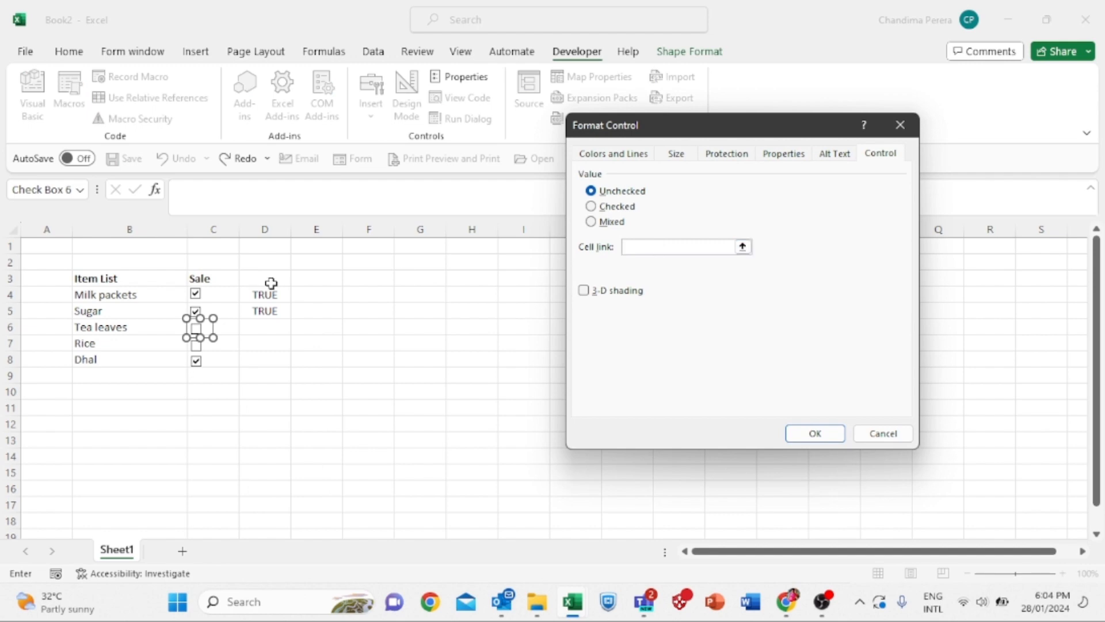
click(264, 338)
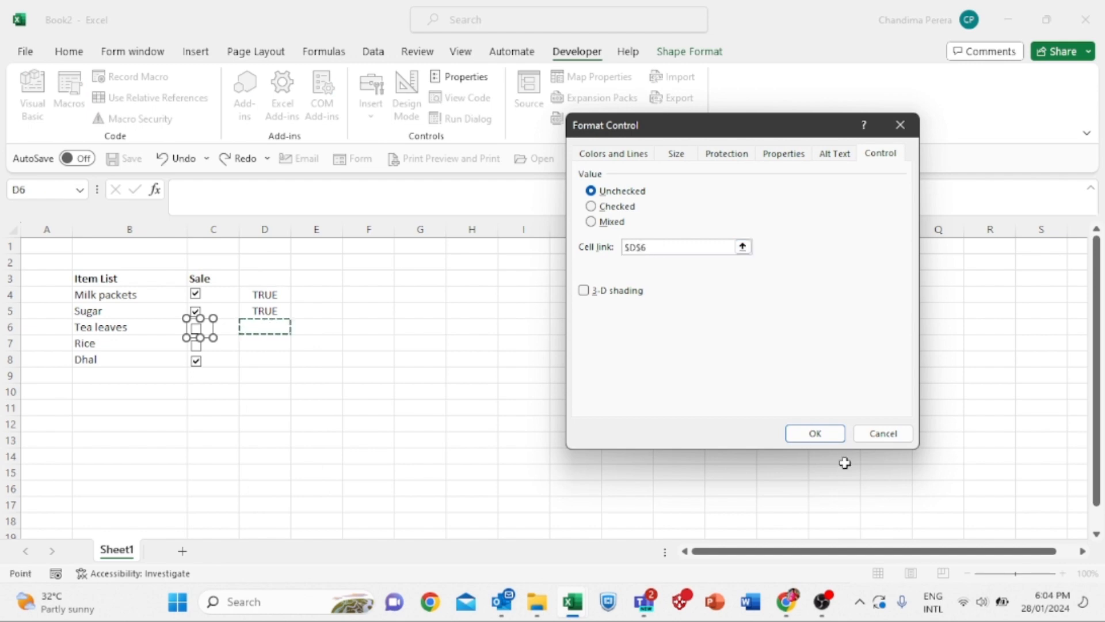
click(833, 439)
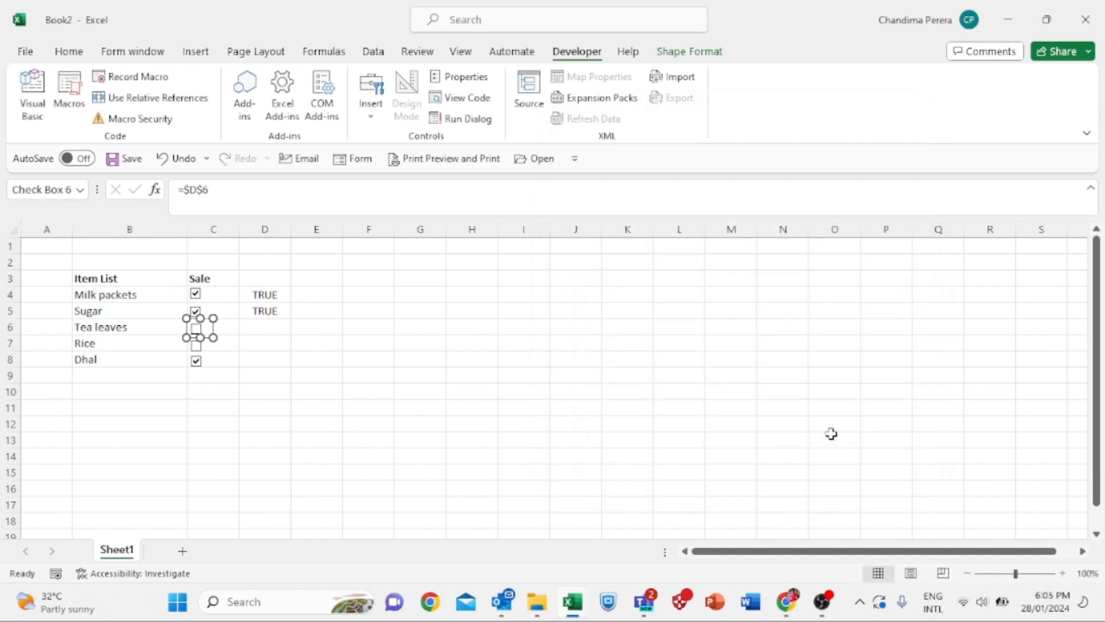
Step: Untick the Dhal check box and tick the Tea leaves check box
click(402, 374)
click(196, 361)
click(197, 331)
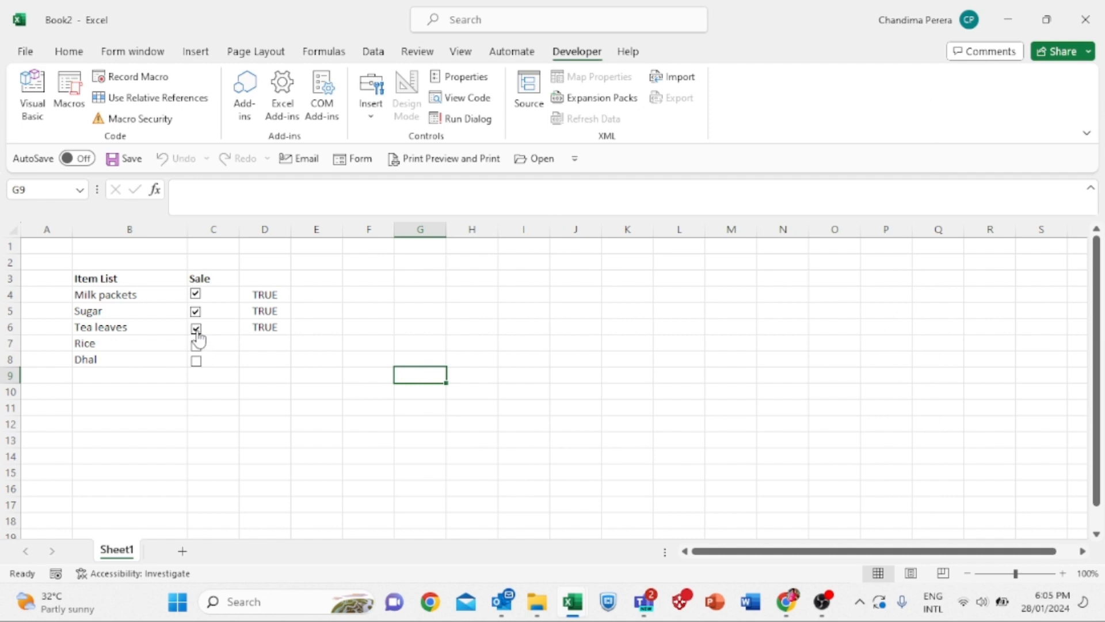
Step: Tick the Rice check box and link it to cell D7 with the formula =$D$7
click(207, 350)
right_click(198, 346)
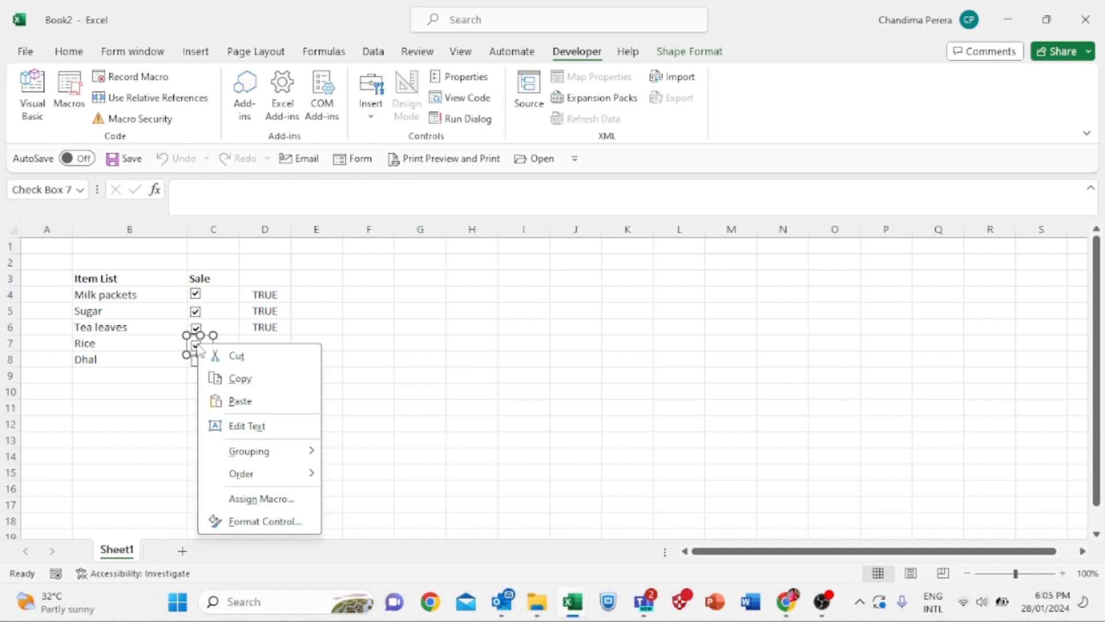
key(Escape)
click(184, 190)
text(=)
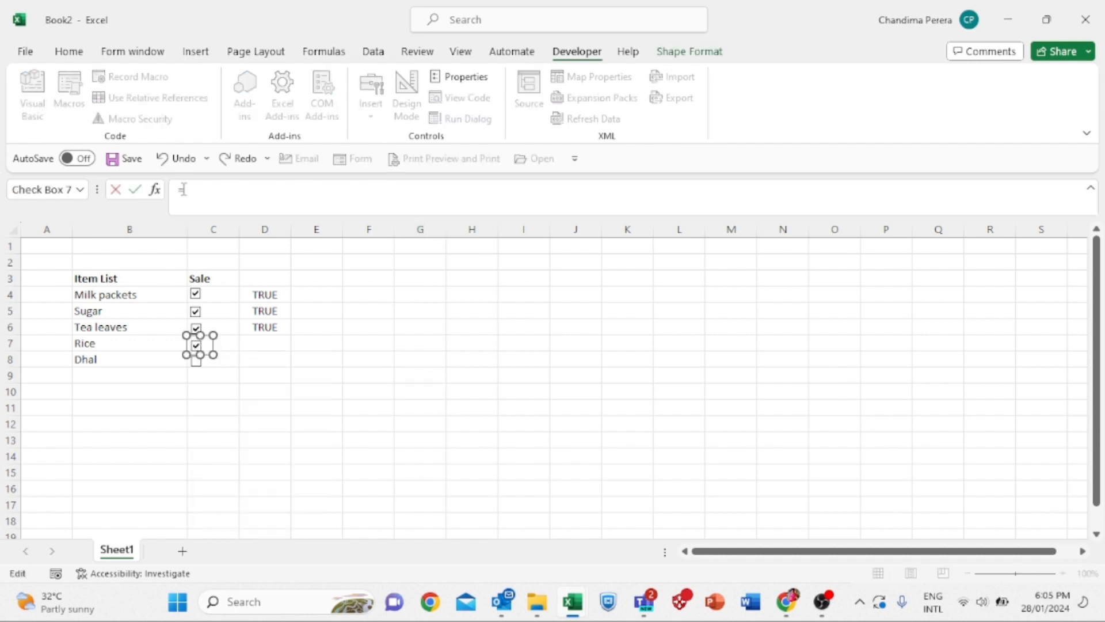
click(264, 343)
key(Return)
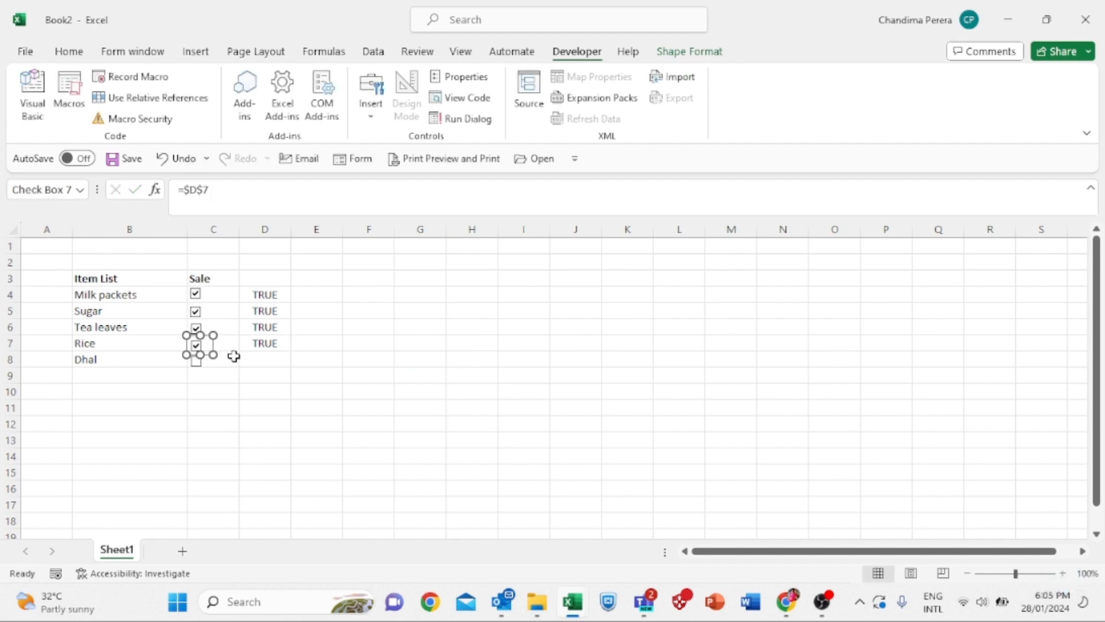
Step: Link the Dhal check box to cell D8 with the formula =$D$8
click(222, 360)
right_click(196, 364)
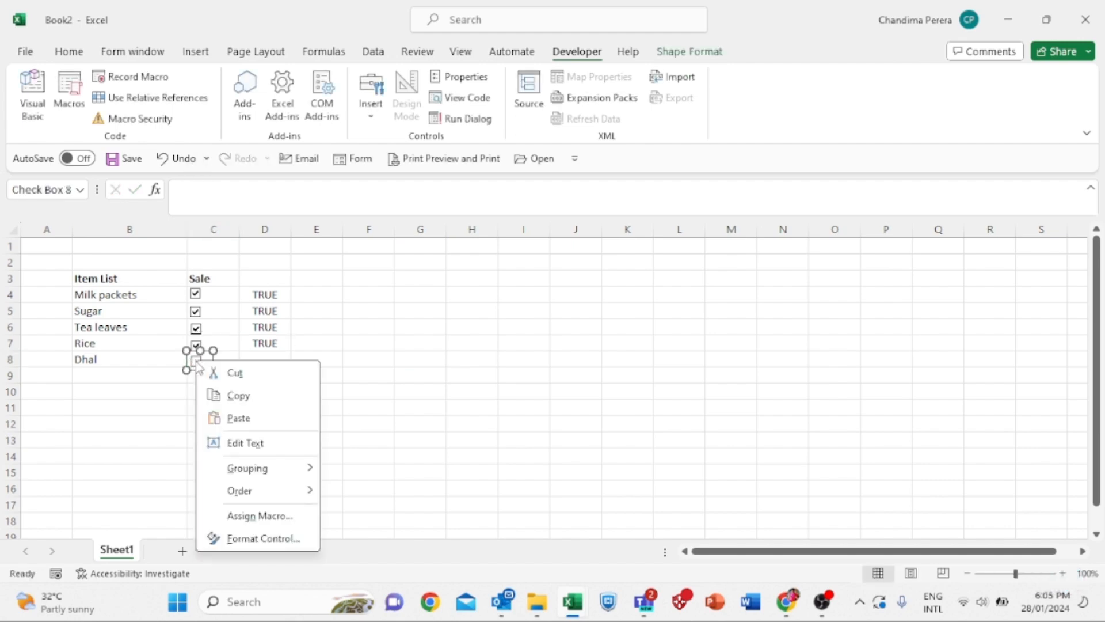
click(194, 200)
click(194, 199)
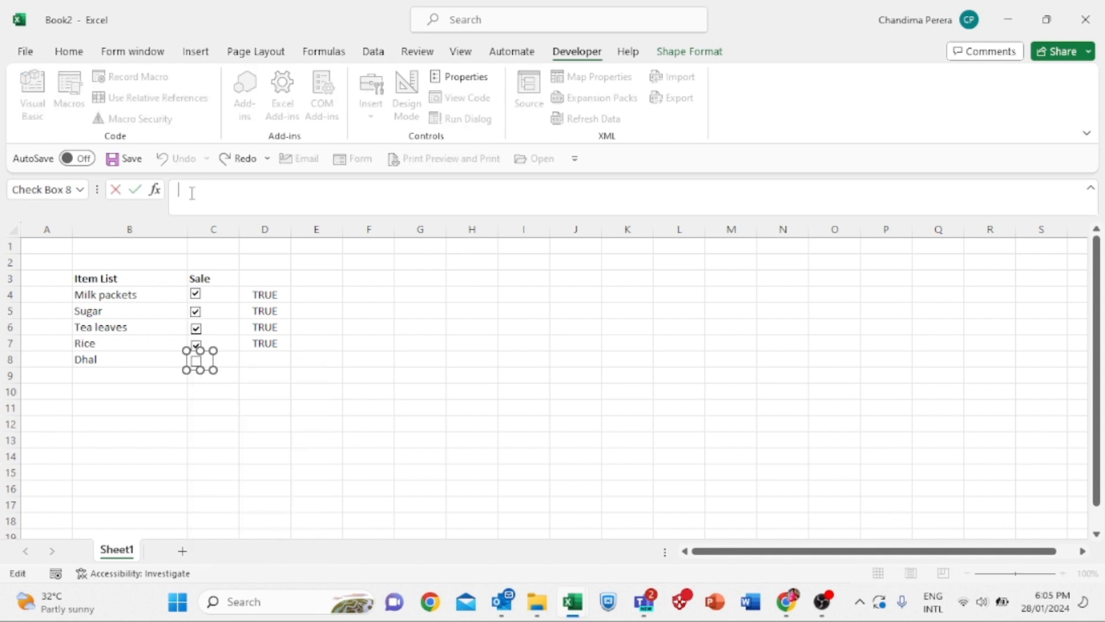
text(=)
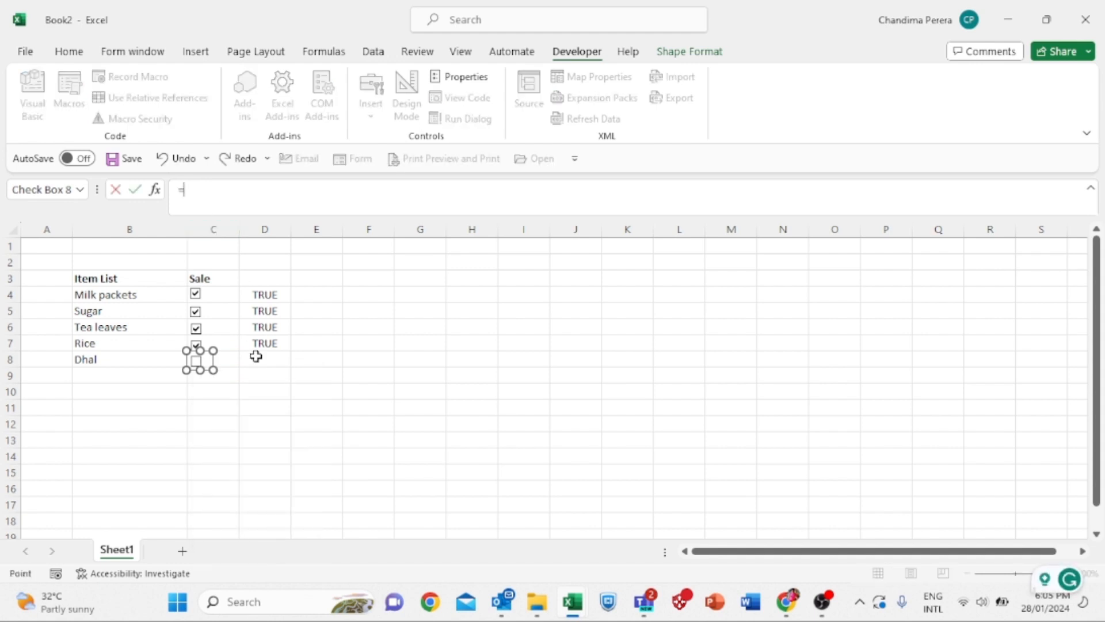
click(256, 357)
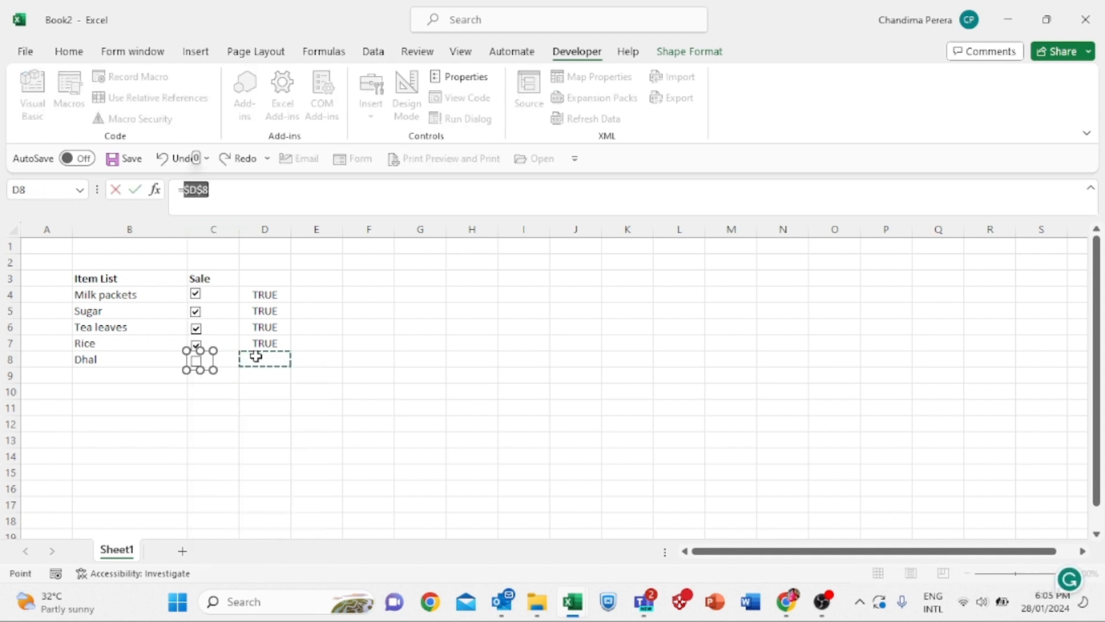
key(Return)
click(205, 397)
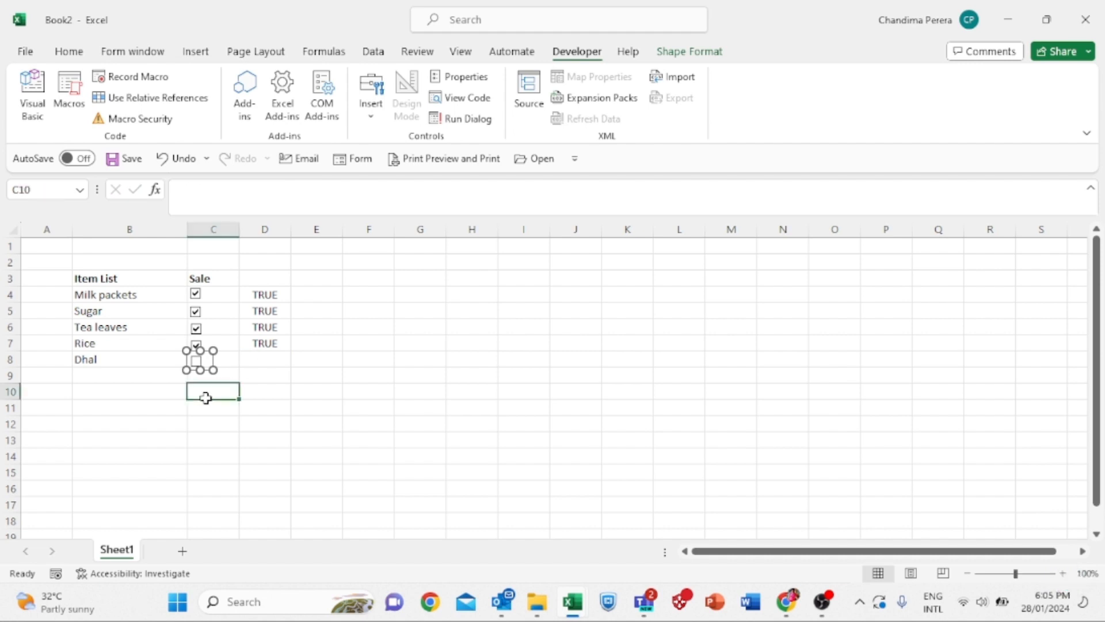
Step: Test the cell links by ticking the Dhal check box and unticking all five check boxes from Milk packets to Dhal
click(197, 361)
click(196, 294)
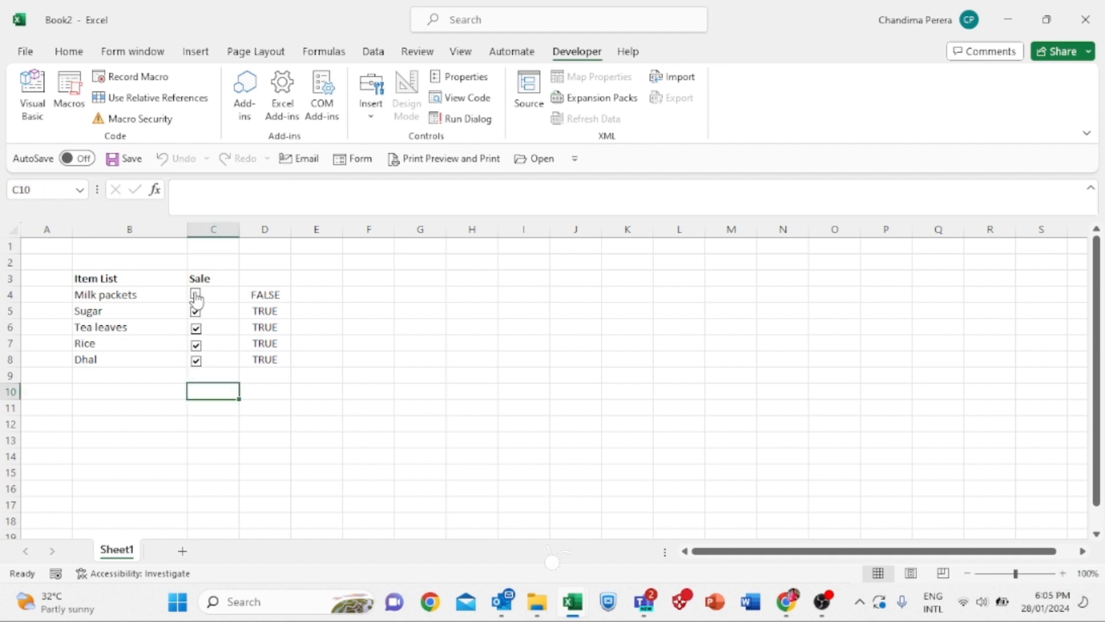
click(196, 311)
click(195, 329)
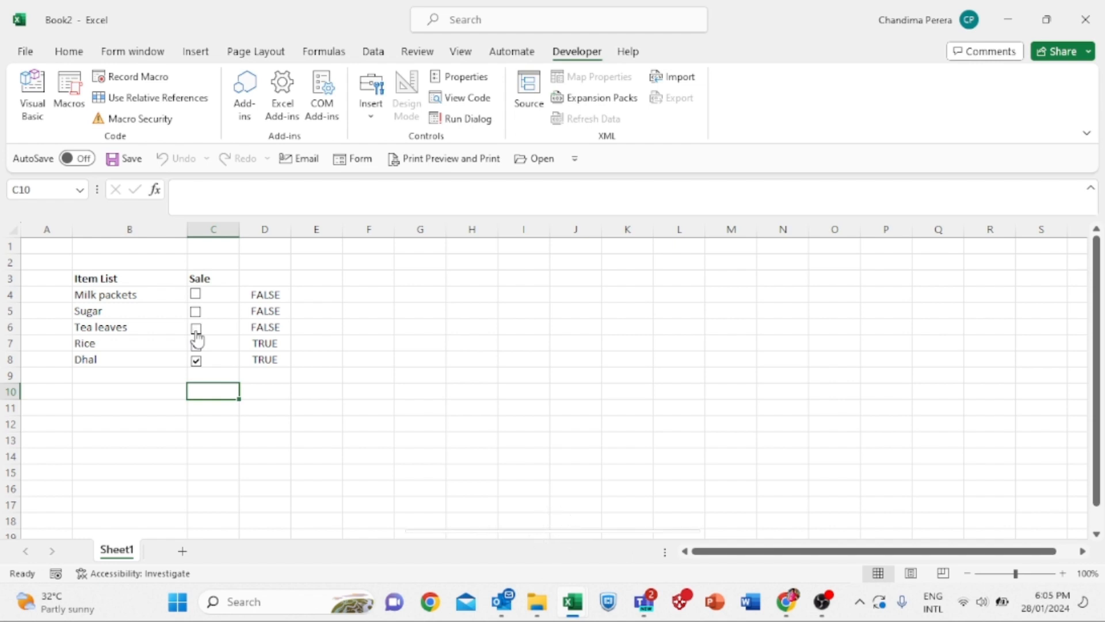
click(196, 345)
click(196, 361)
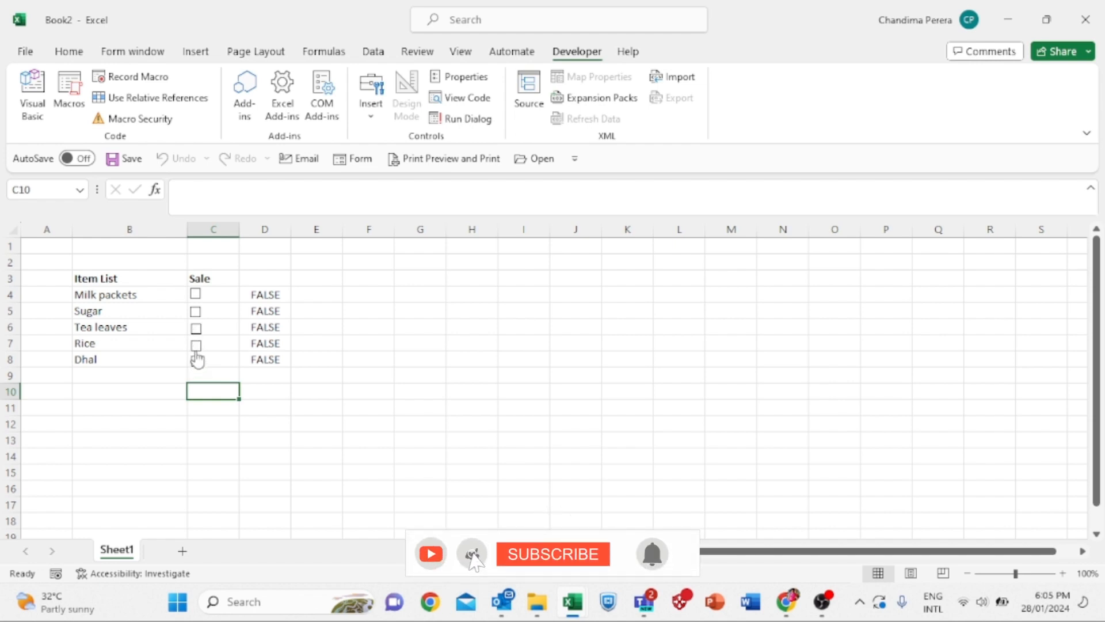
Step: Tick the Rice, Tea leaves and Sugar check boxes
click(196, 345)
click(196, 329)
click(196, 312)
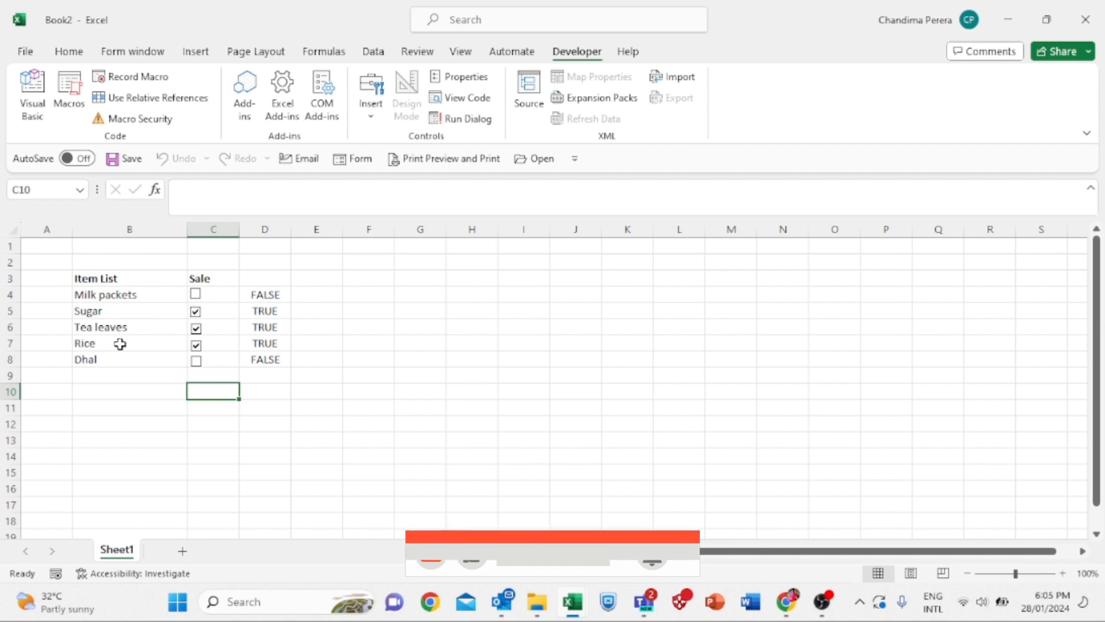
Step: Enter the label "Total sales completed" in cell B10
click(95, 393)
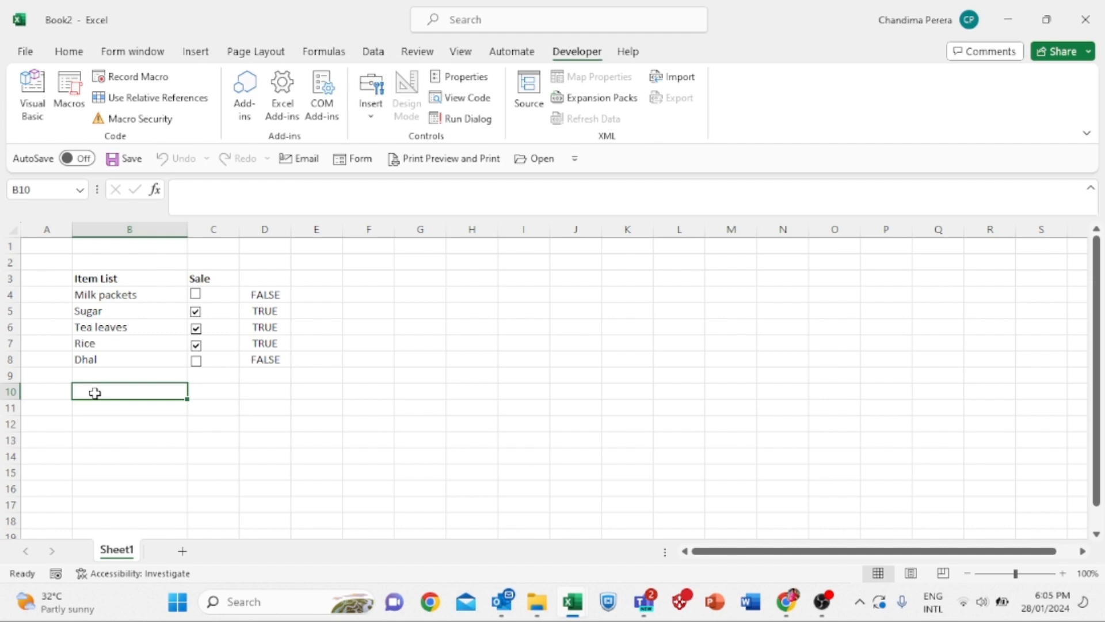
text(toal)
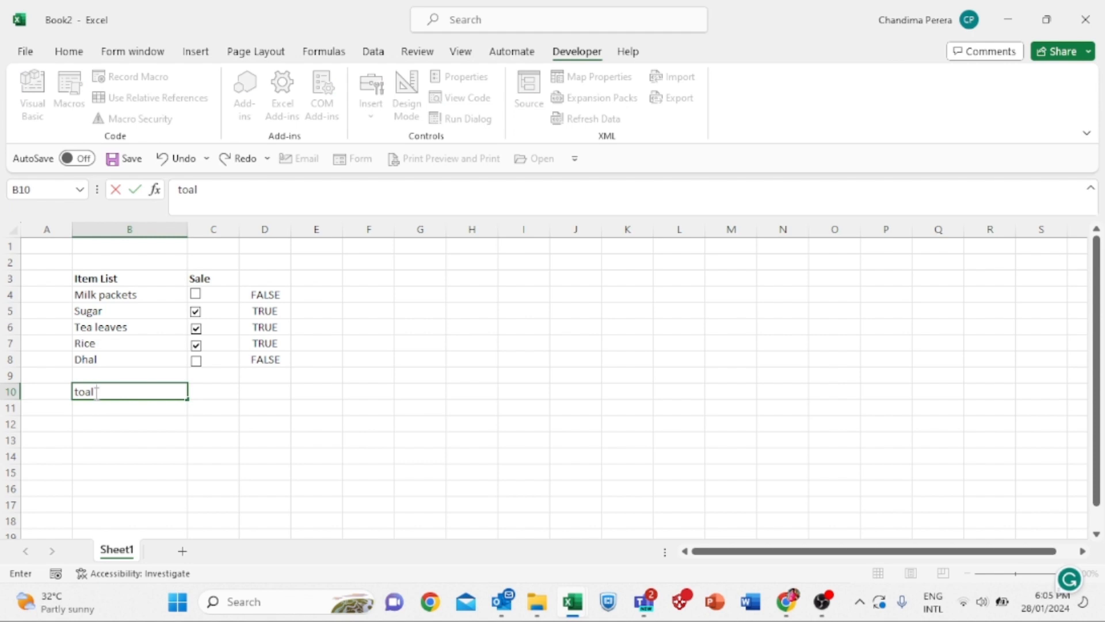
key(BackSpace)
key(BackSpace)
key(BackSpace)
key(BackSpace)
text(Total sale)
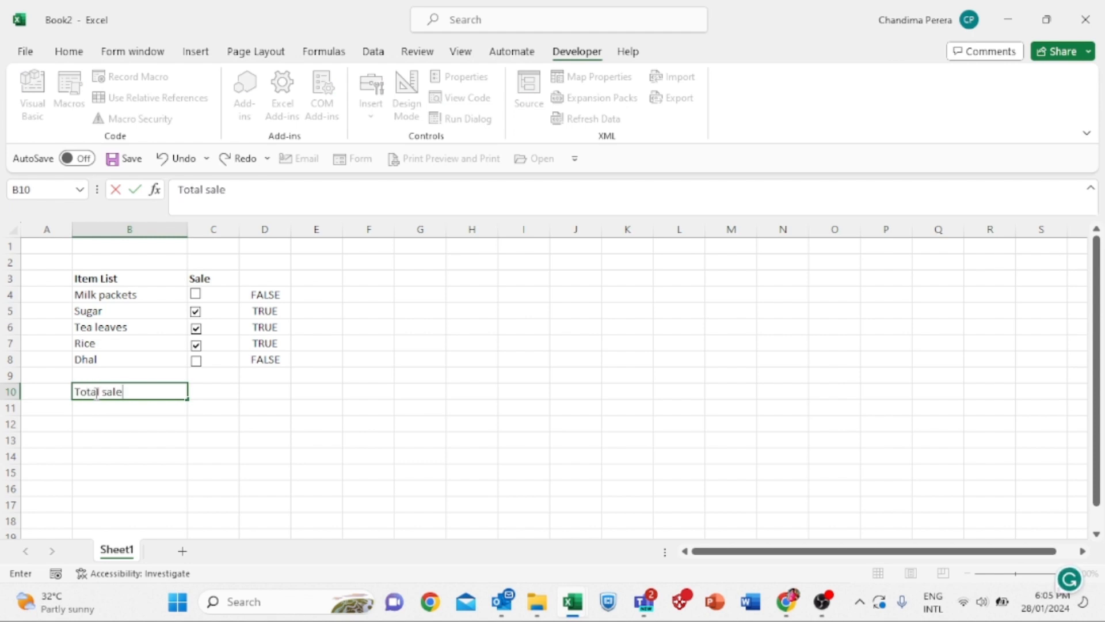
text(s complete)
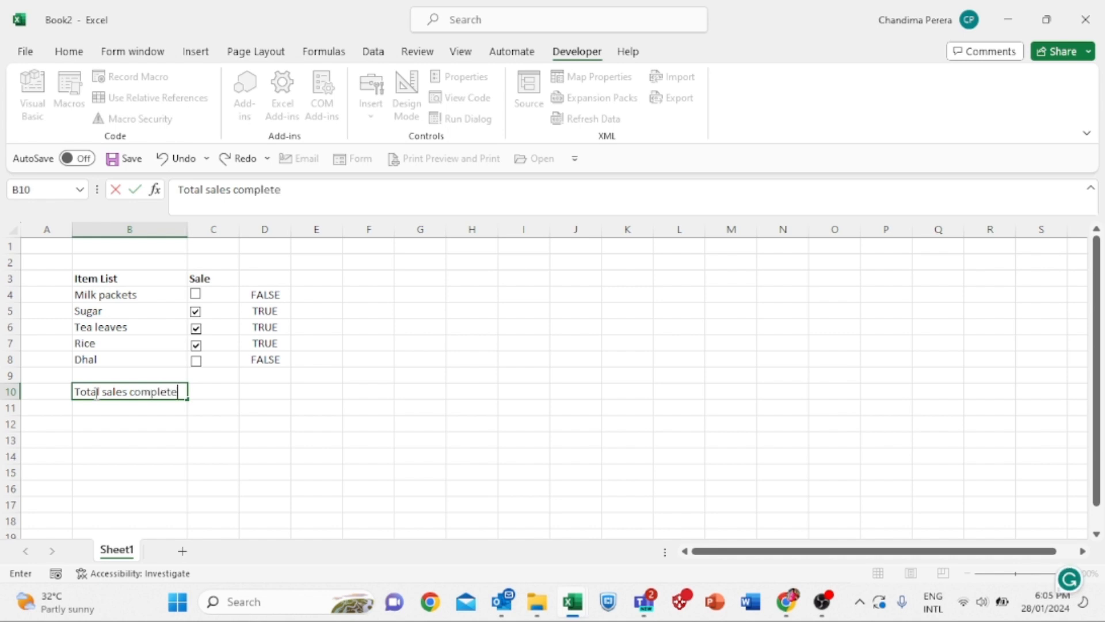
text(d)
key(Return)
Step: Try counting the completed sales in D10 with =COUNTIF(D4:D8,"true"), and clear the cell again
click(254, 395)
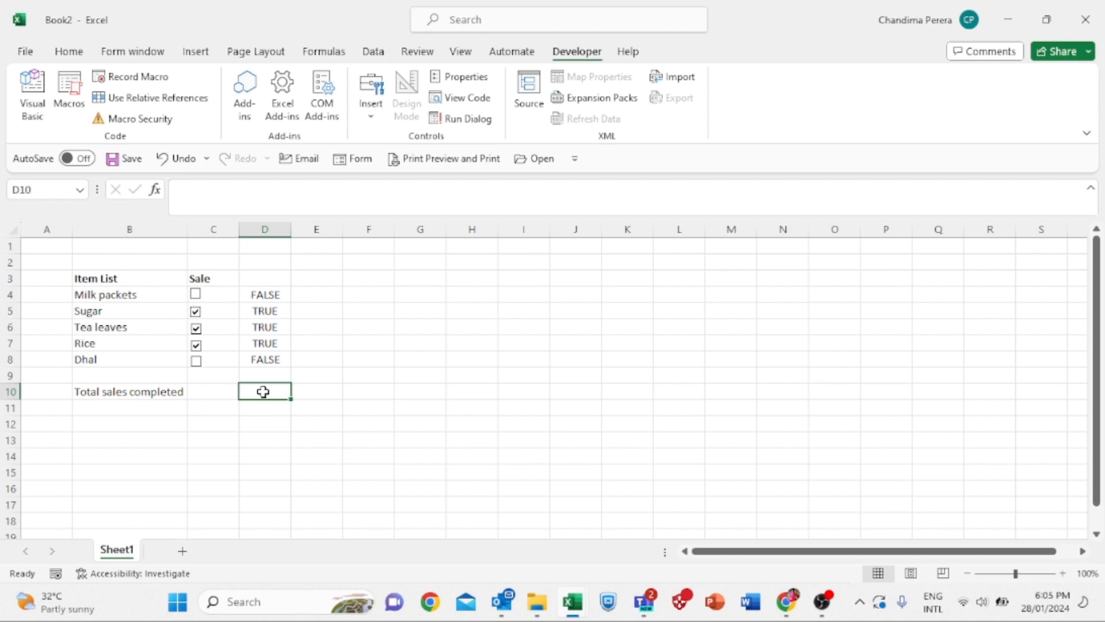
text(=)
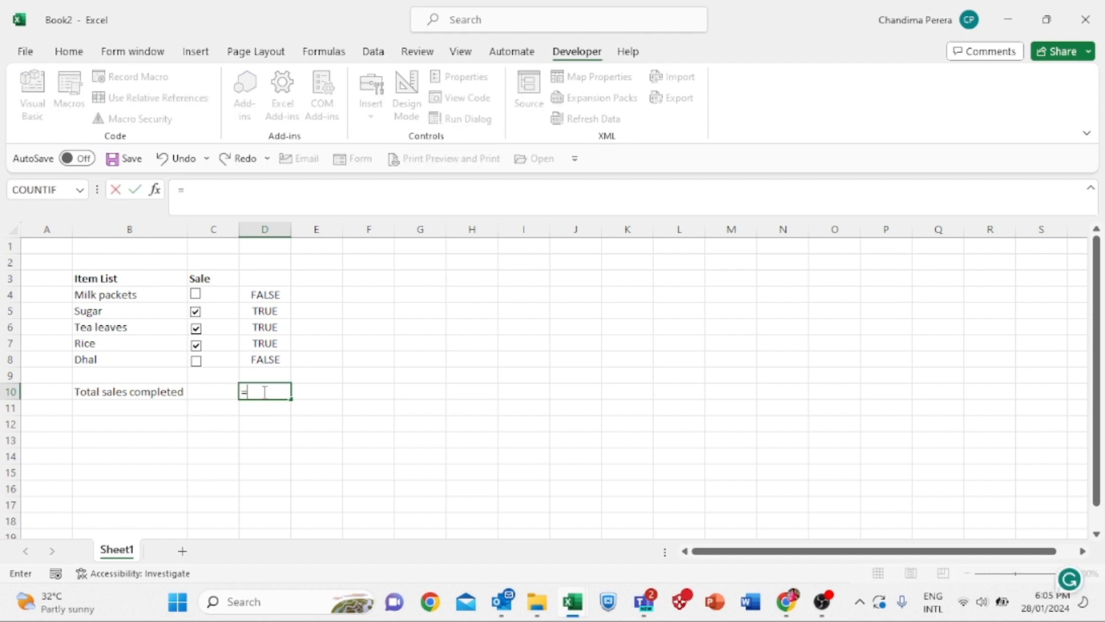
text(countif()
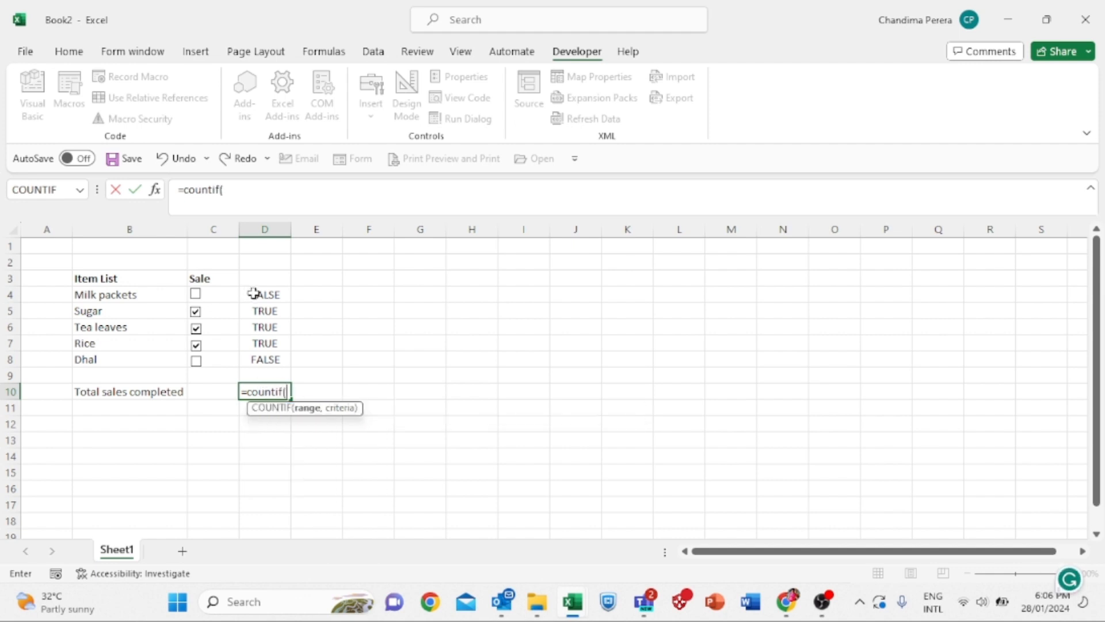
drag(254, 293, 261, 361)
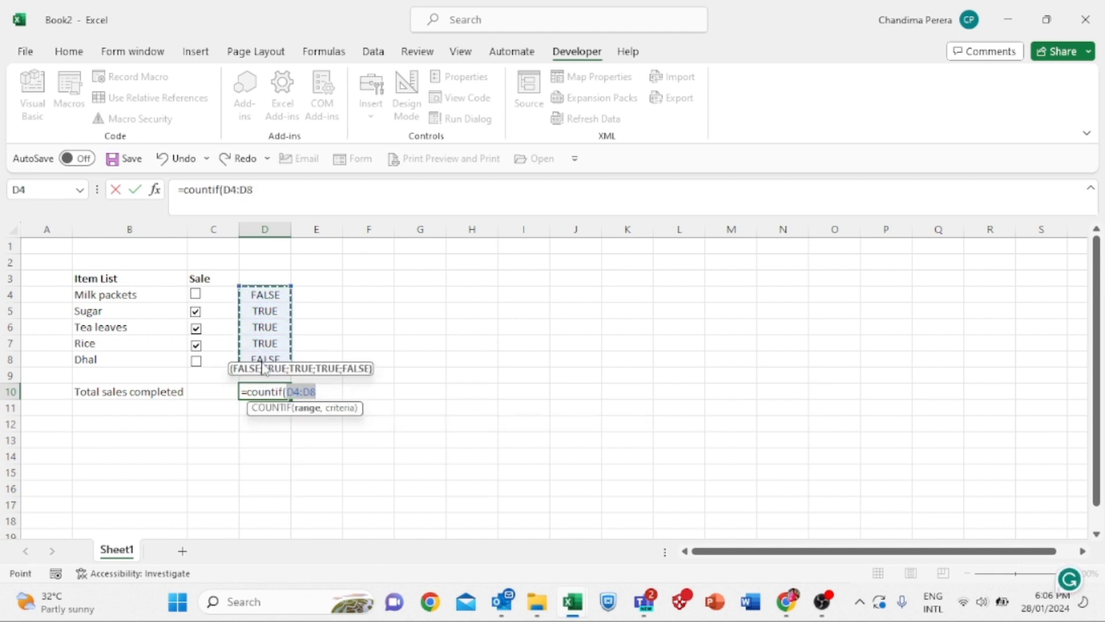
text(,)
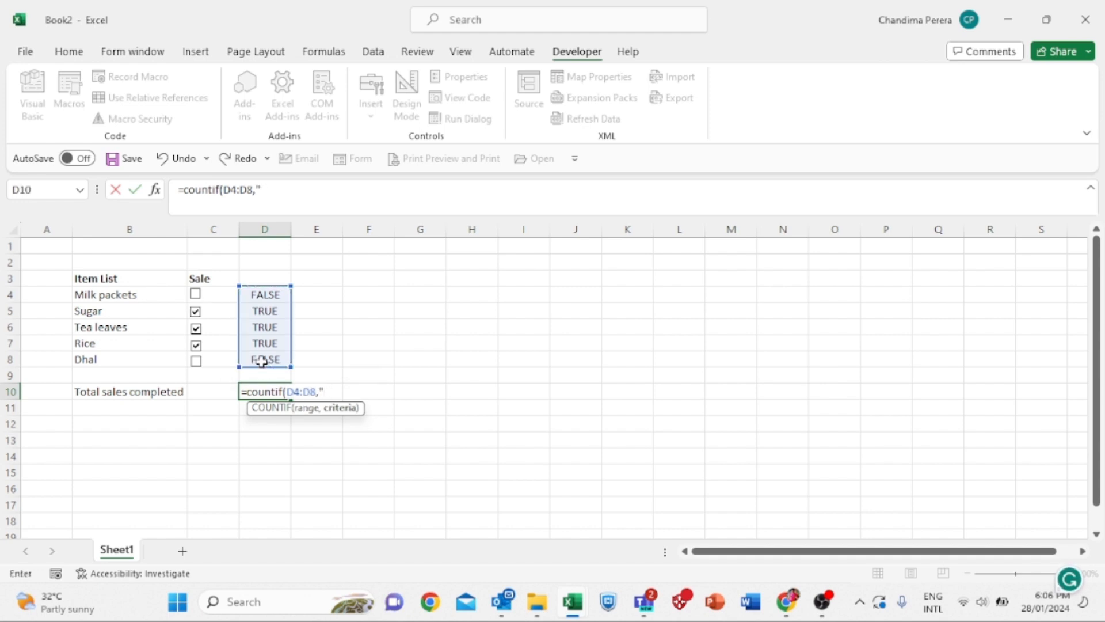
text(true"))
key(Return)
click(264, 392)
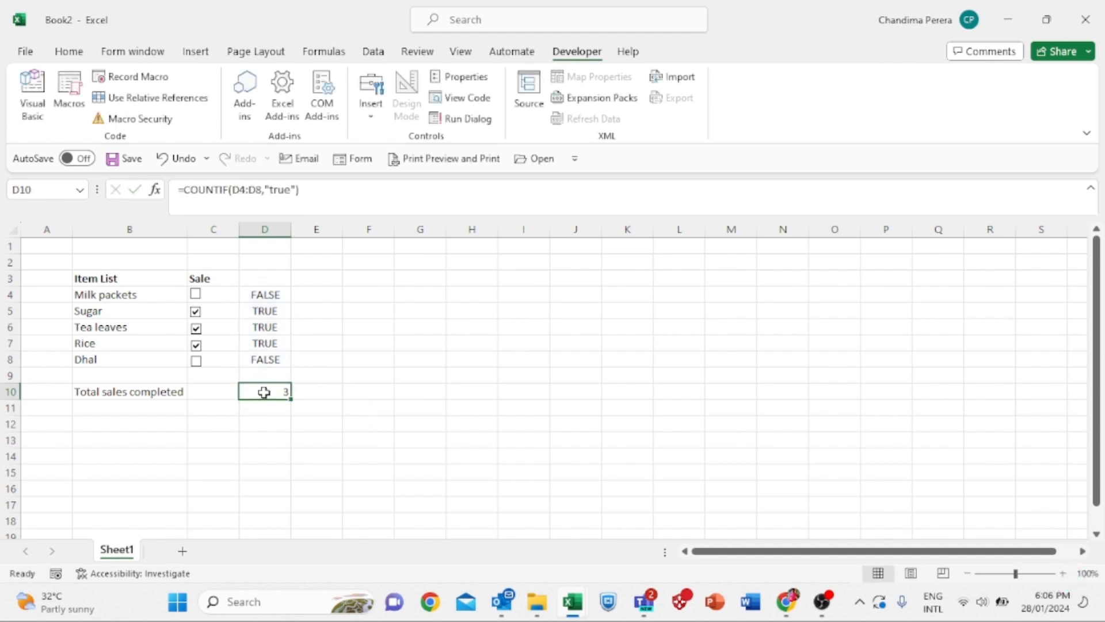
key(Delete)
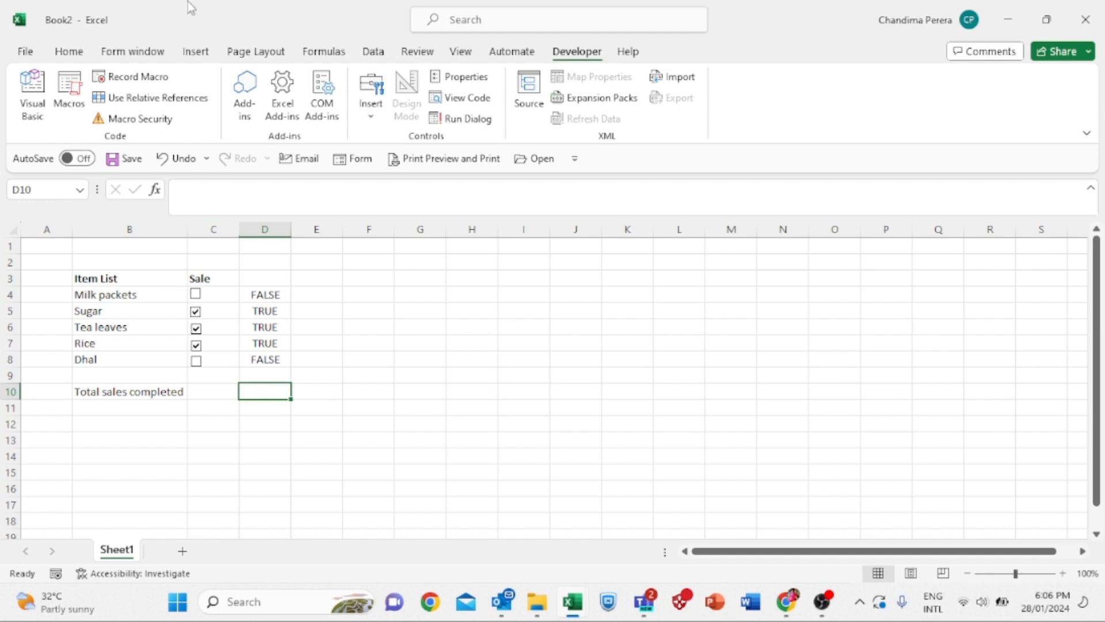
Step: Find the COUNTIF function with Insert Function and insert it in cell D10
click(322, 55)
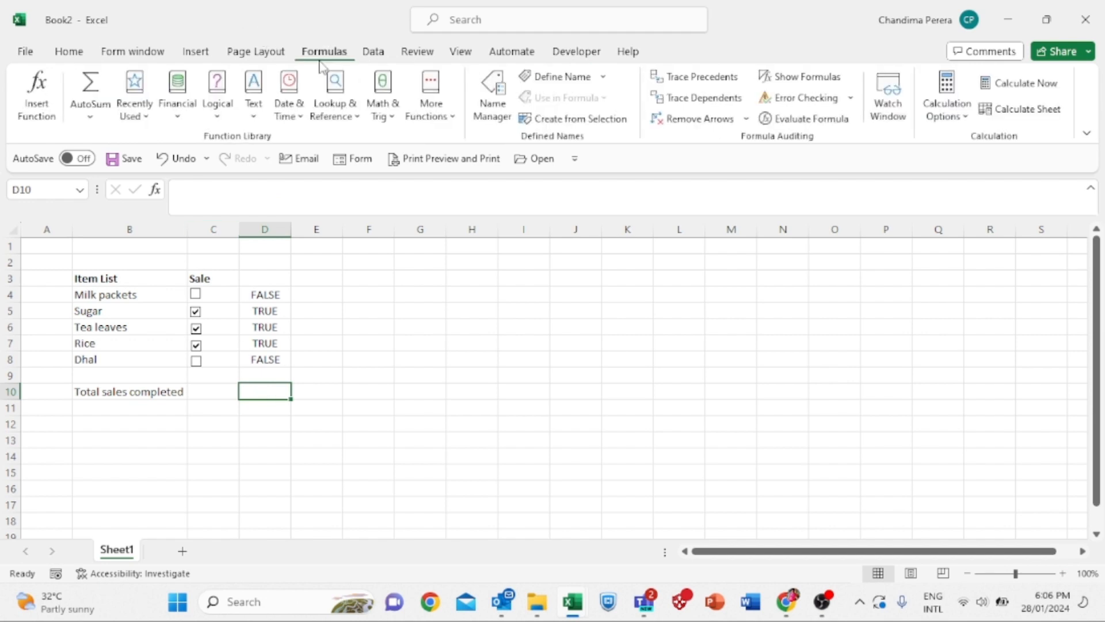
click(35, 100)
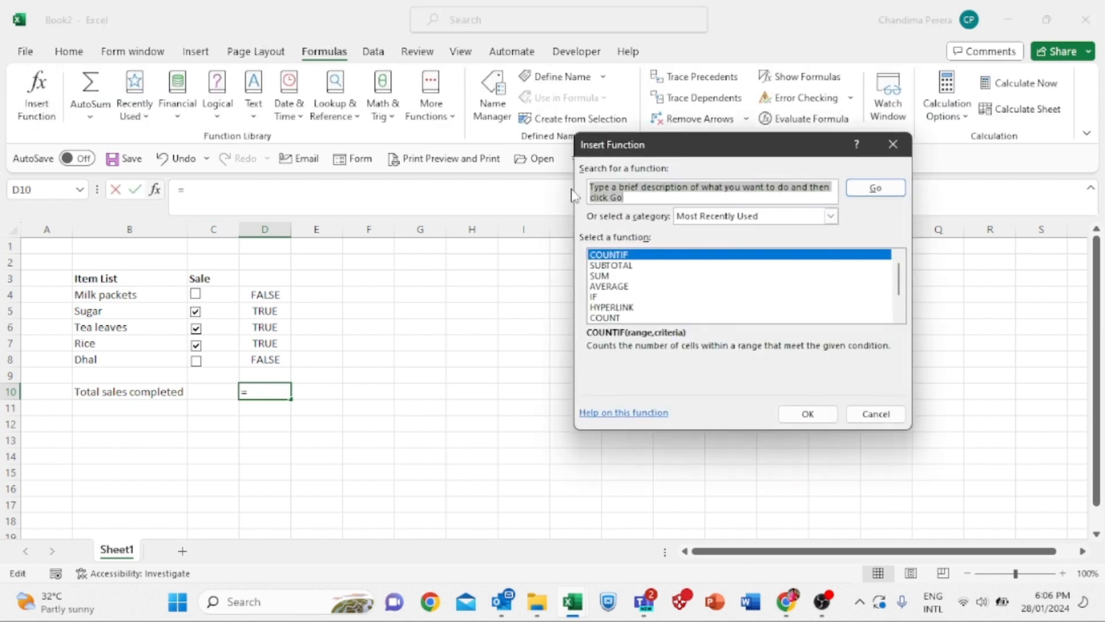
text(d)
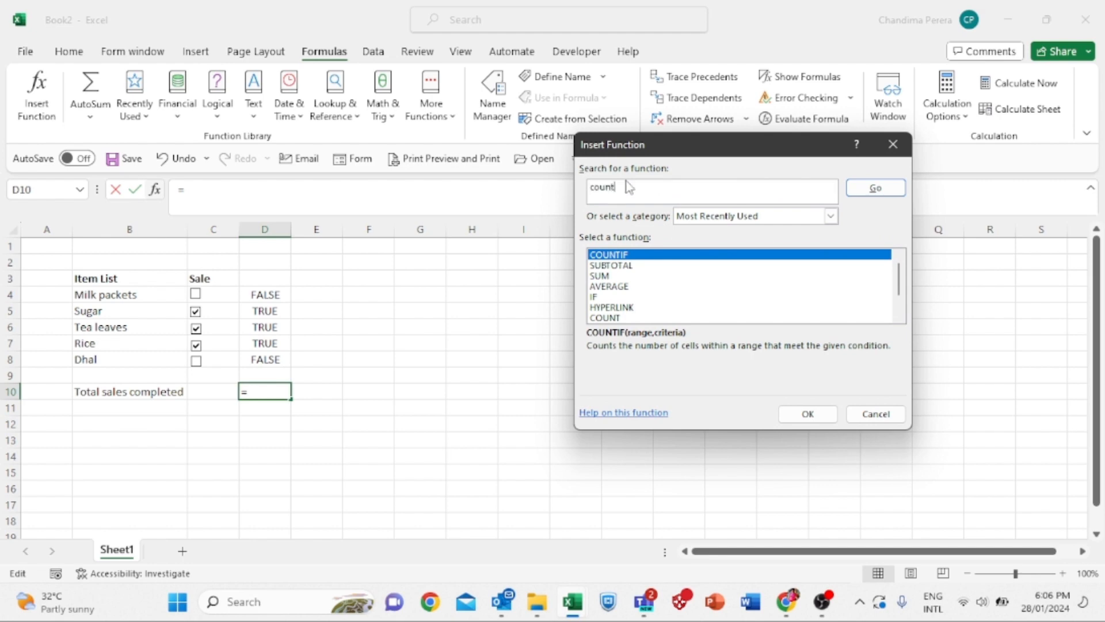
click(871, 183)
click(808, 414)
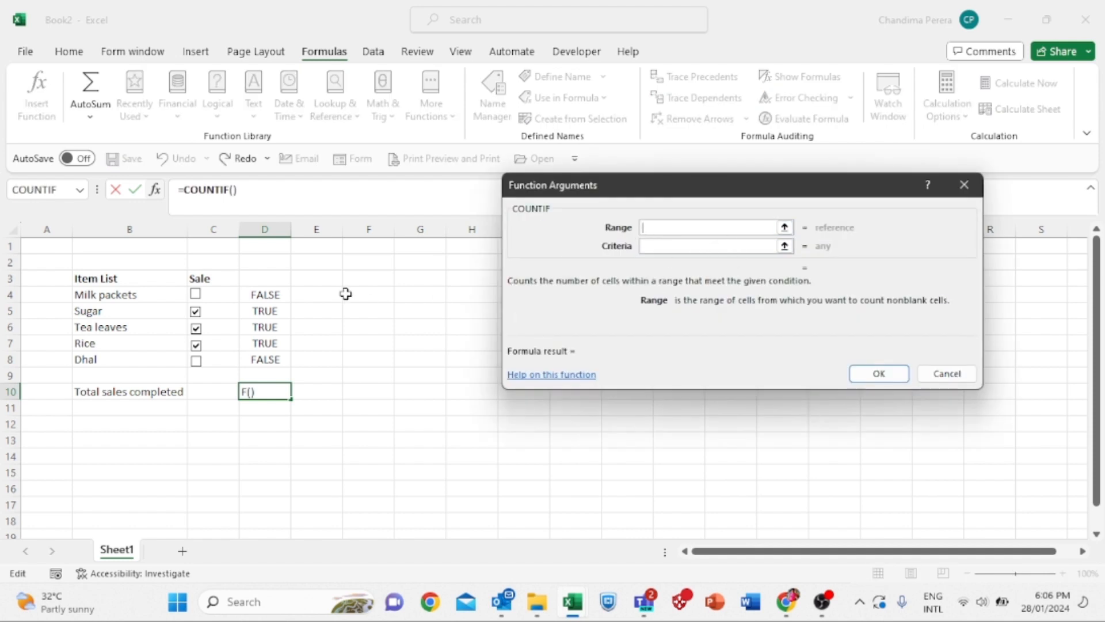
Step: Set the COUNTIF range to D4:D8 and the criteria to true, and accept the function
drag(271, 293, 276, 358)
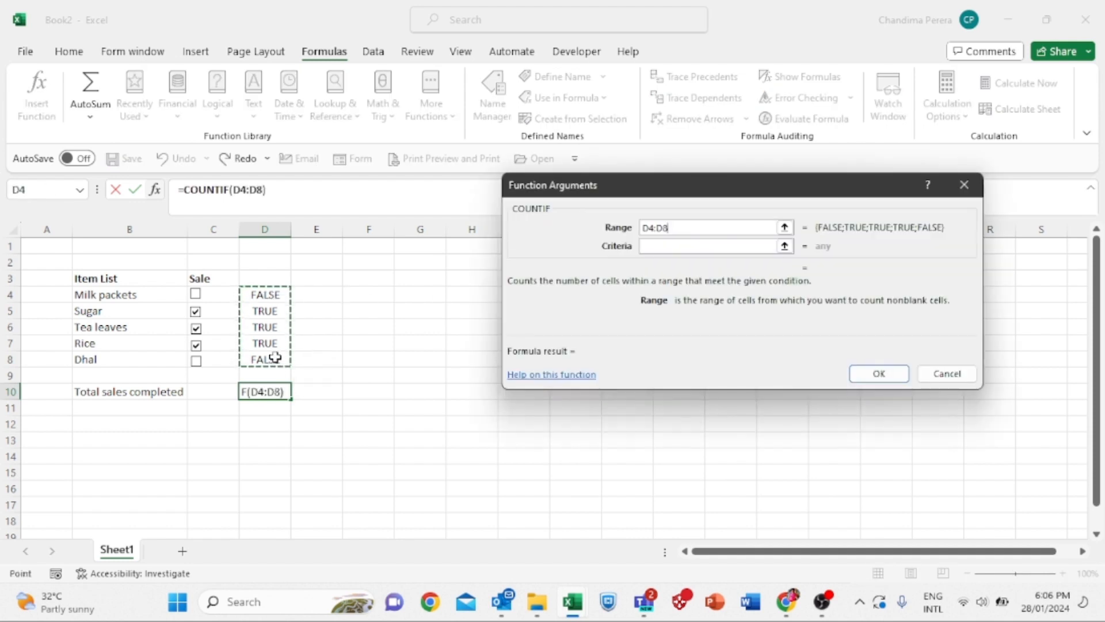
click(646, 248)
text(true)
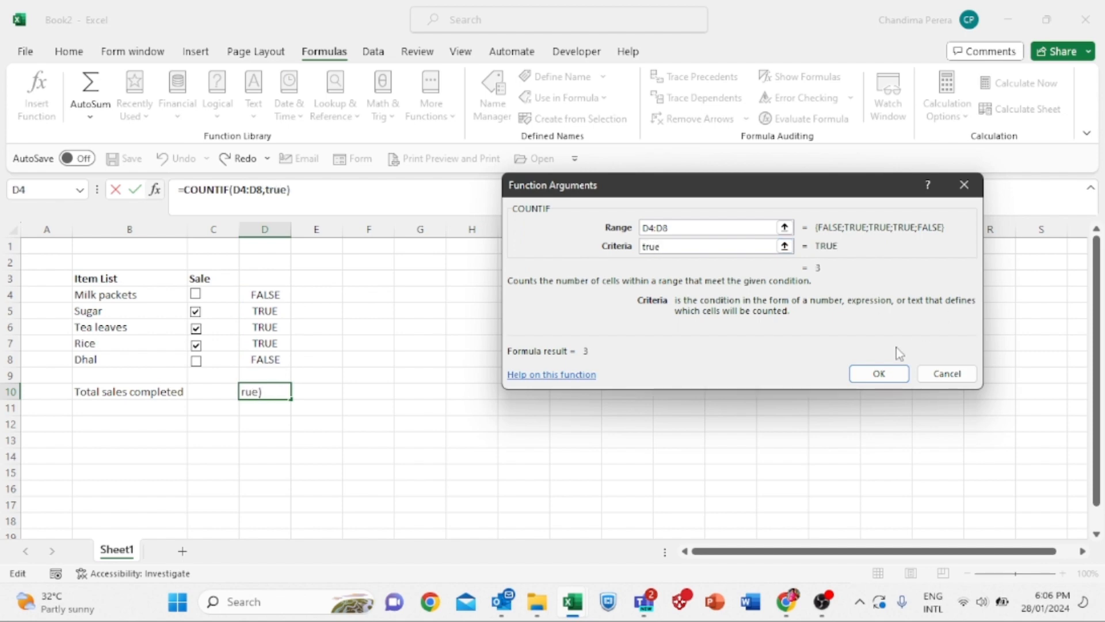
click(877, 373)
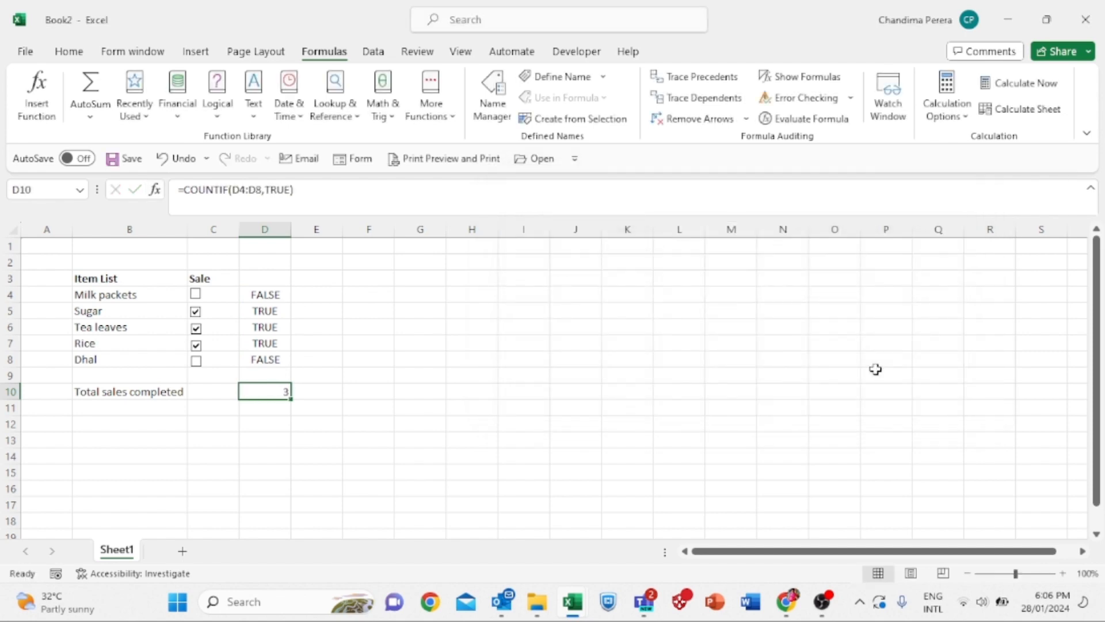
Step: Test the count by ticking Milk packets, unticking Rice and Tea leaves, and reticking Rice
click(196, 296)
click(197, 346)
click(196, 330)
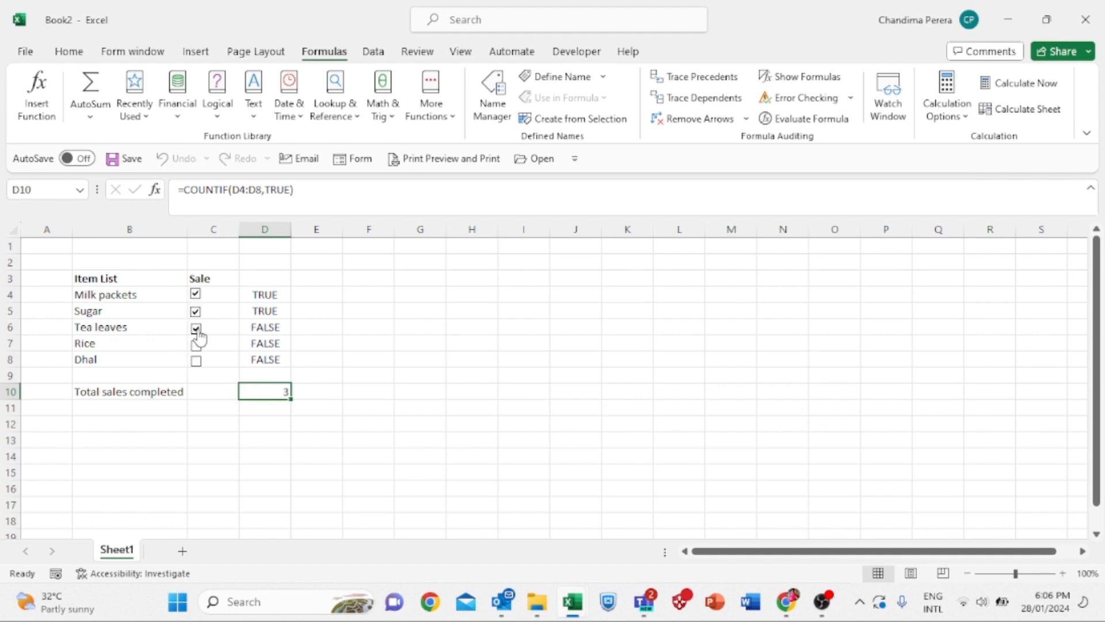
click(196, 344)
click(200, 422)
Step: Try to divide the COUNTIF result in D10 by the number of items by appending /countsa(B4:B8) to the formula
click(252, 391)
click(314, 191)
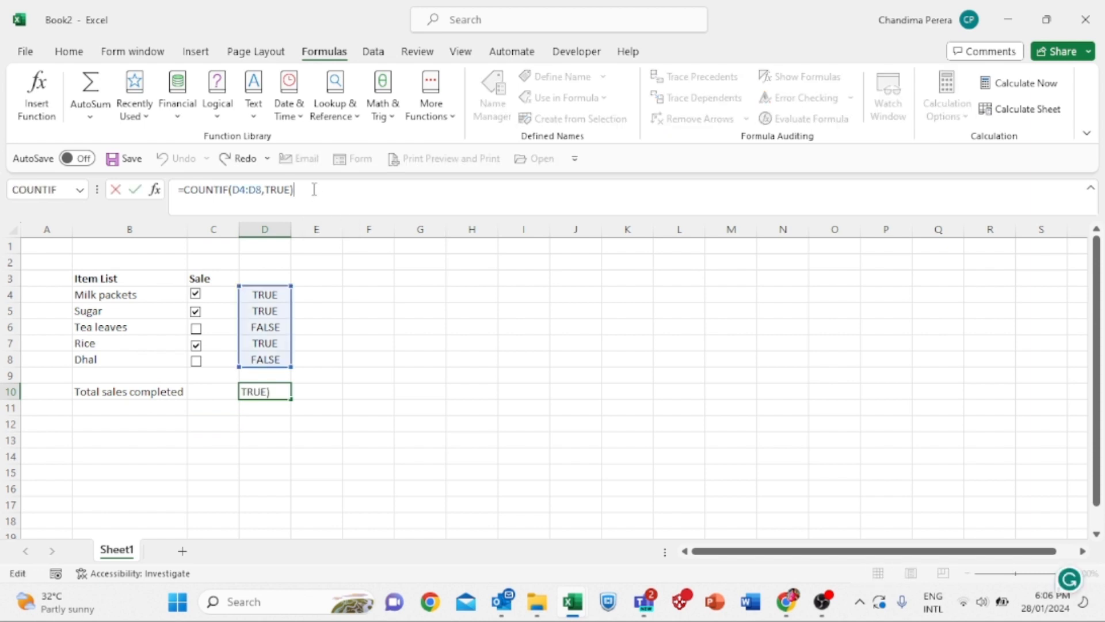
text(/count)
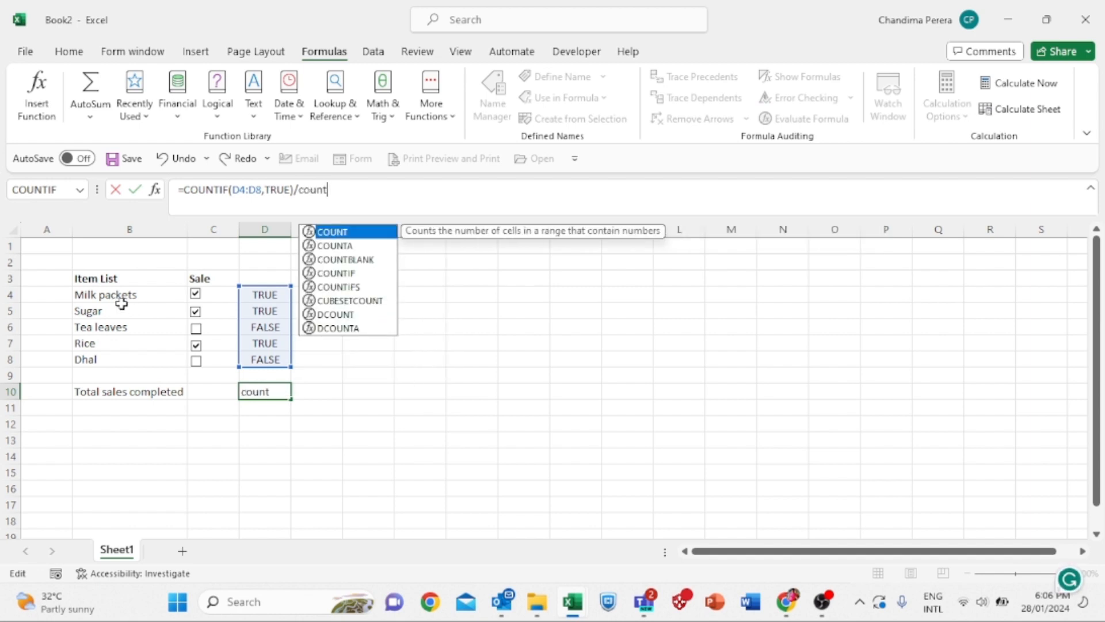
text(sa()
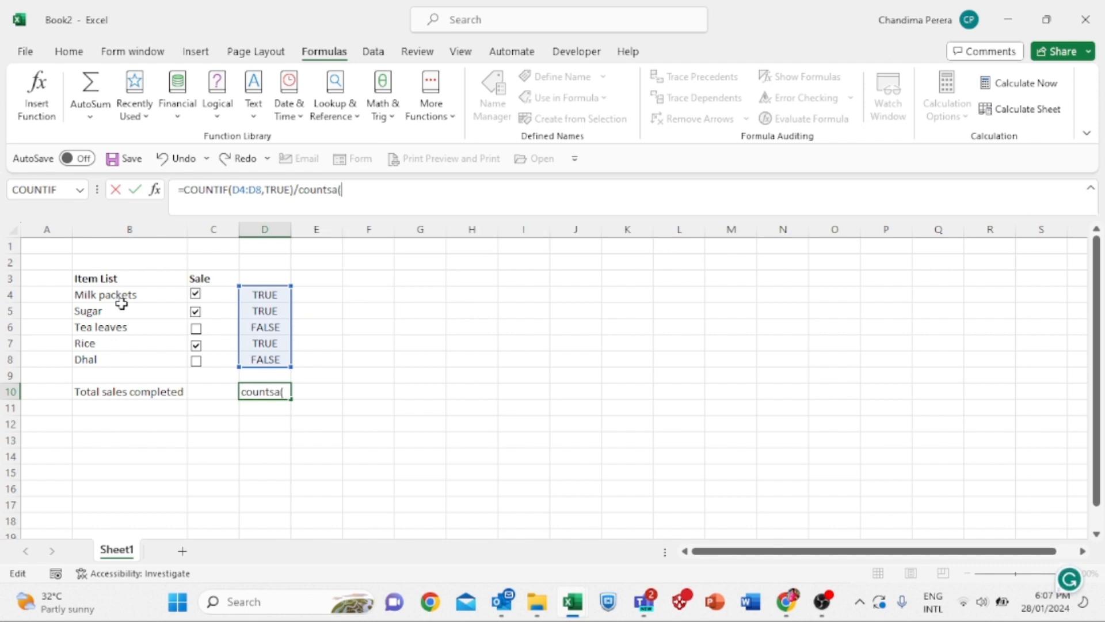
drag(111, 292, 112, 361)
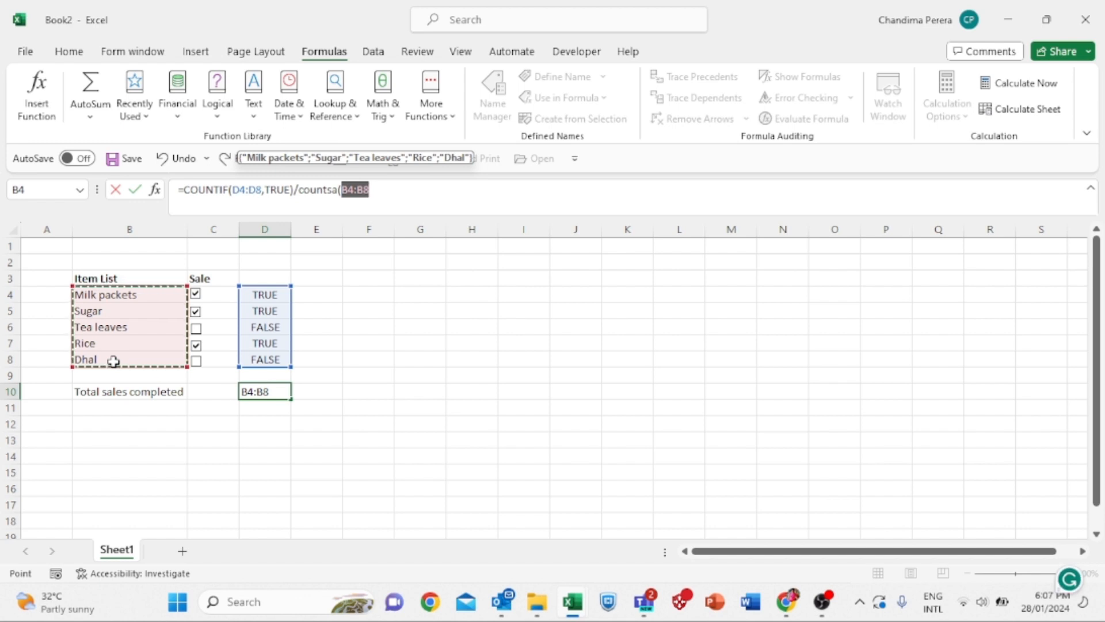
text())
key(Return)
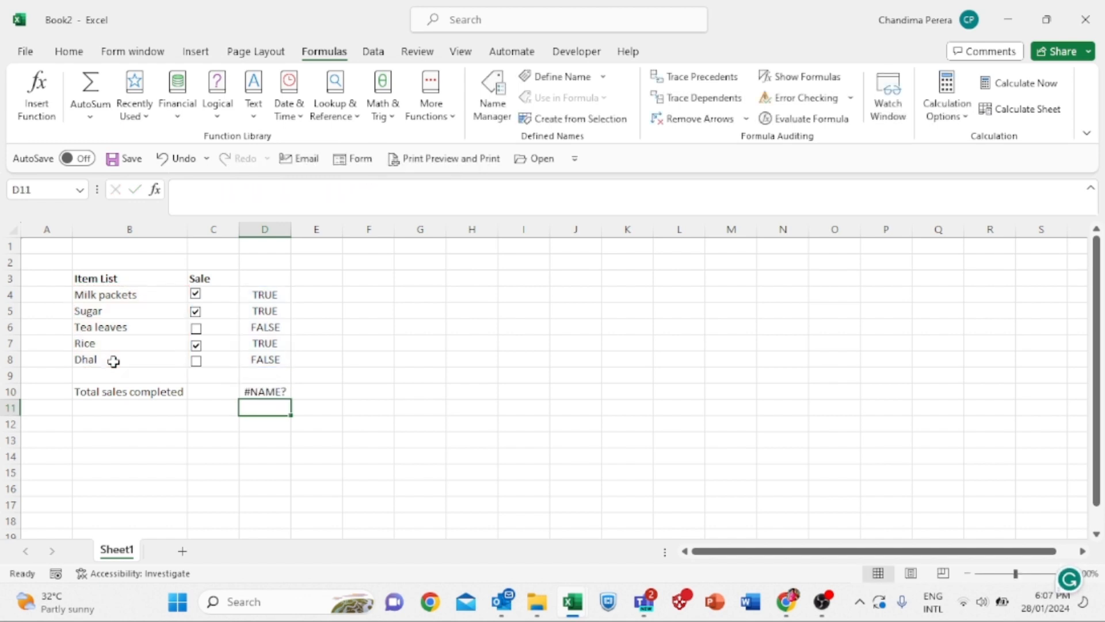
Step: Correct the misspelled function name in D10 so the formula reads =COUNTIF(D4:D8,TRUE)/COUNTA(B4:B8)
click(262, 392)
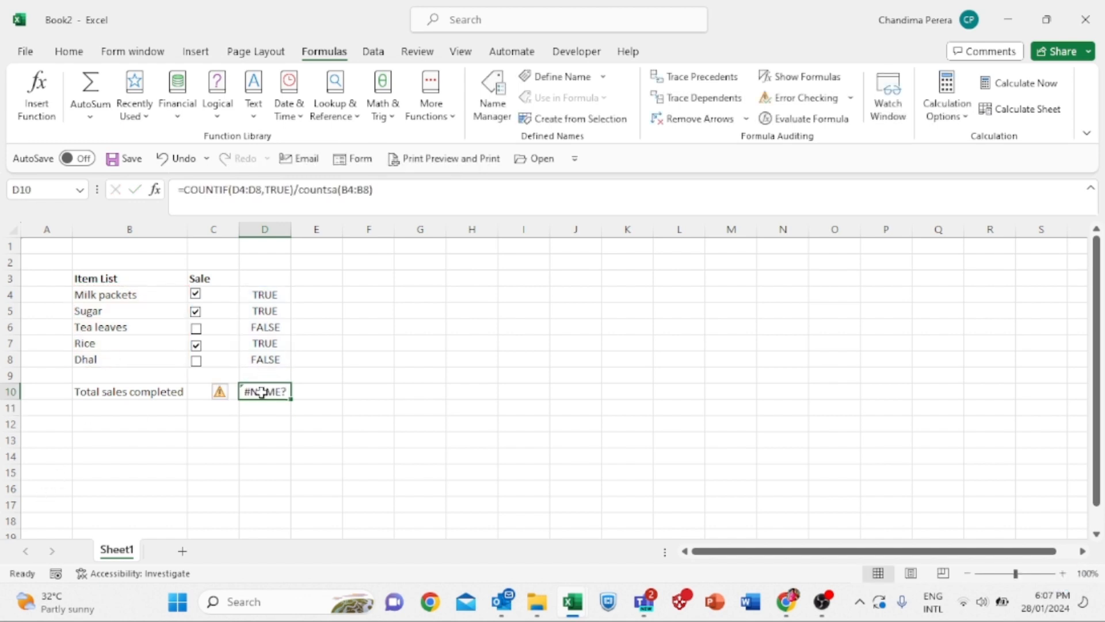
click(331, 188)
key(BackSpace)
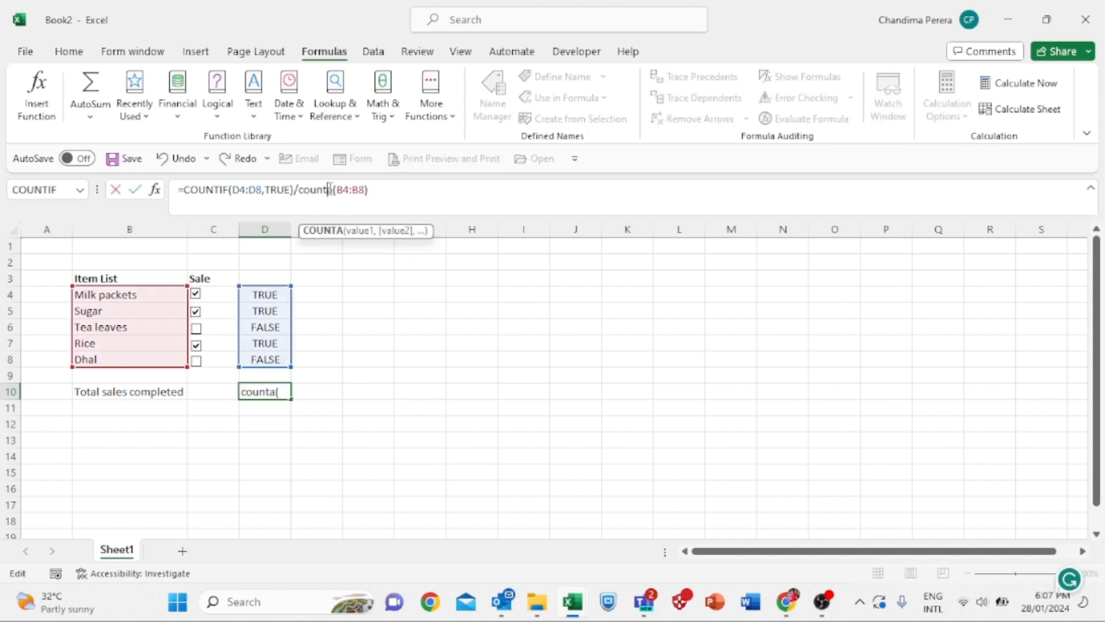
key(Return)
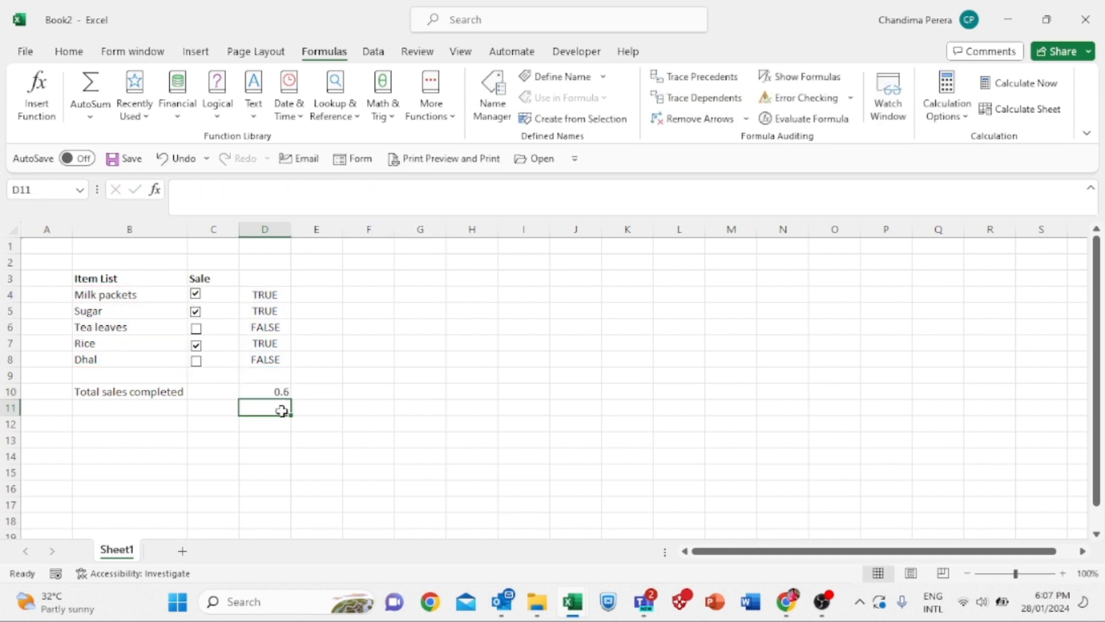
Step: Format the total sales completed value in D10 as a percentage
click(275, 393)
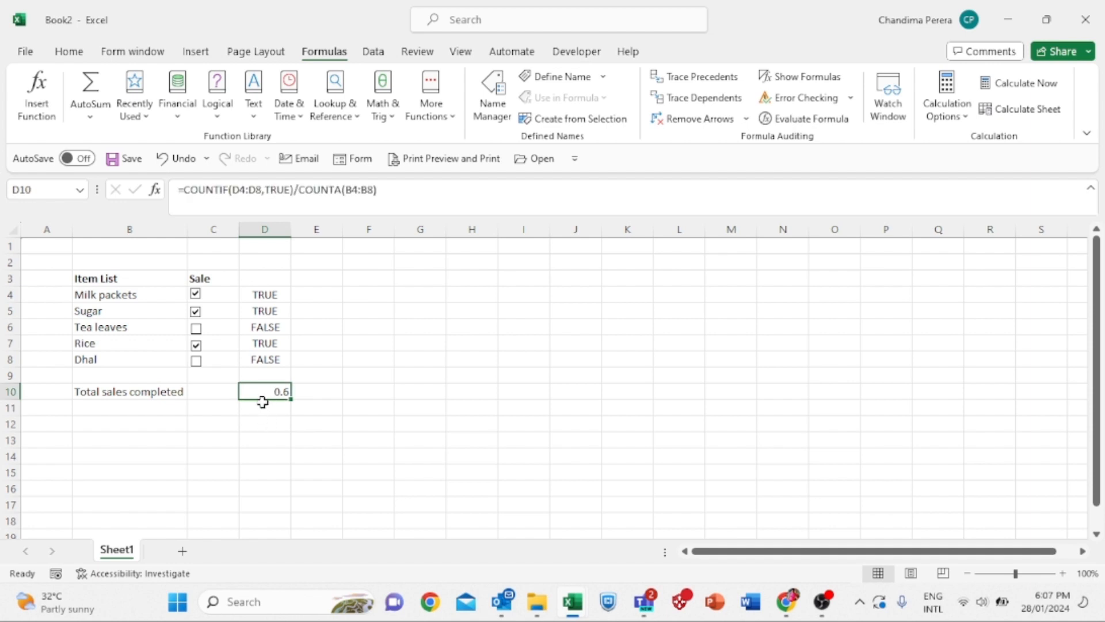
click(70, 55)
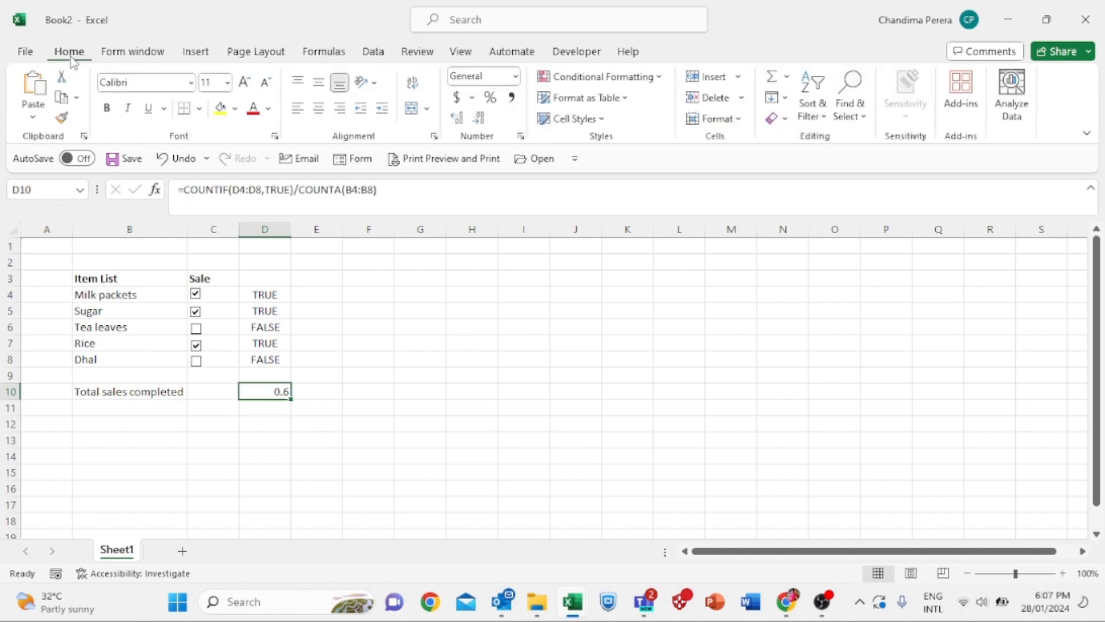
click(490, 97)
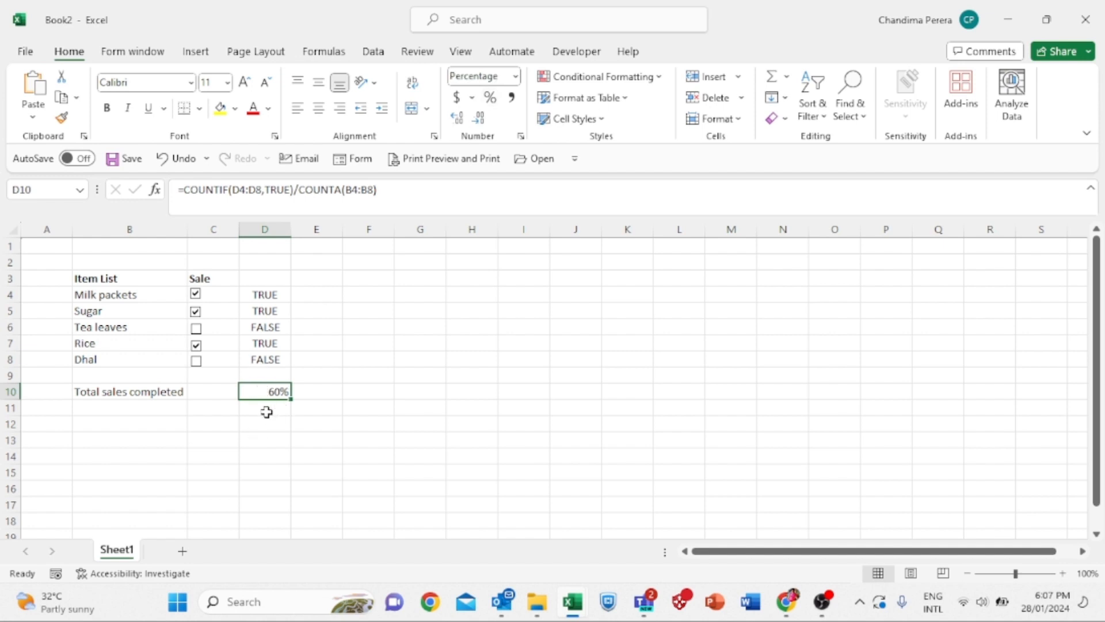
Step: Test the percentage by ticking Tea leaves and Dhal and unticking Tea leaves again
click(197, 328)
click(196, 361)
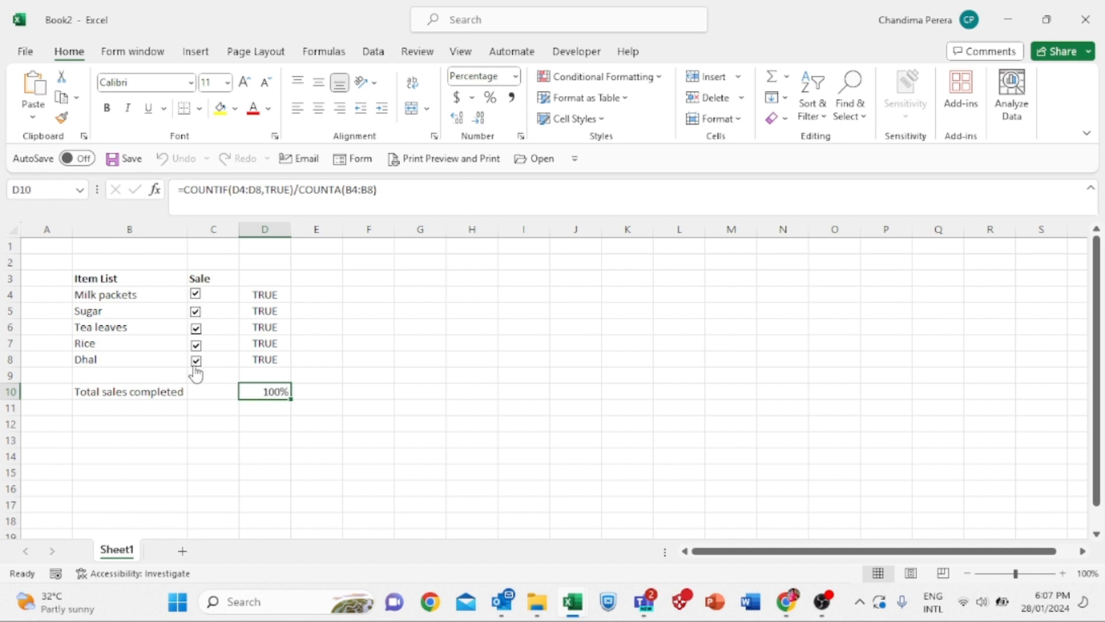
click(196, 329)
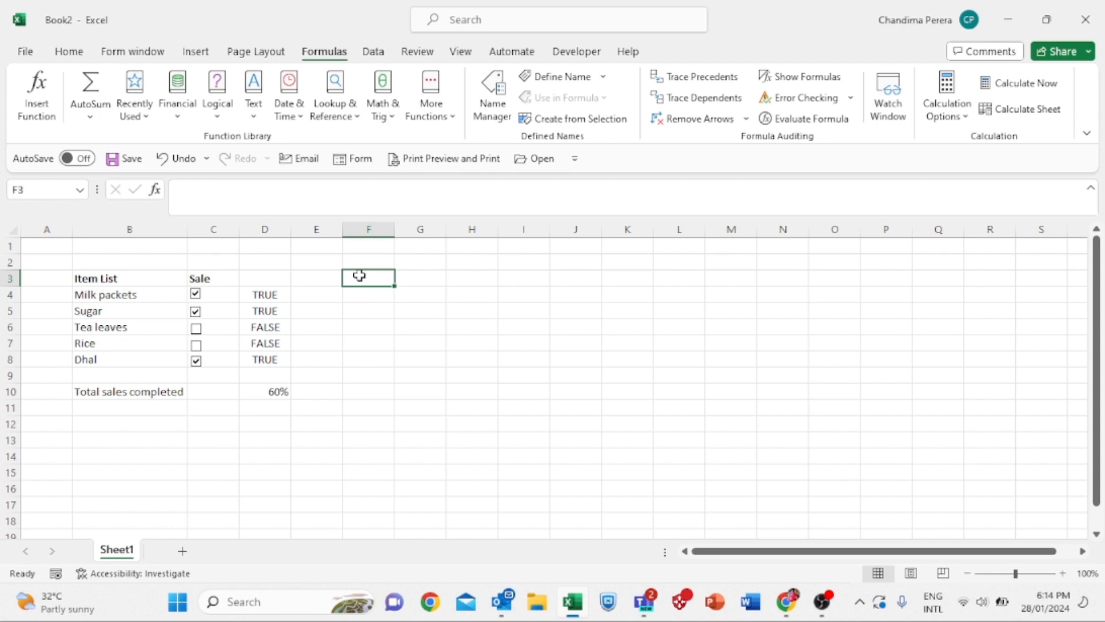
Step: Enter the heading Items Remaining in cell F3
text(Items)
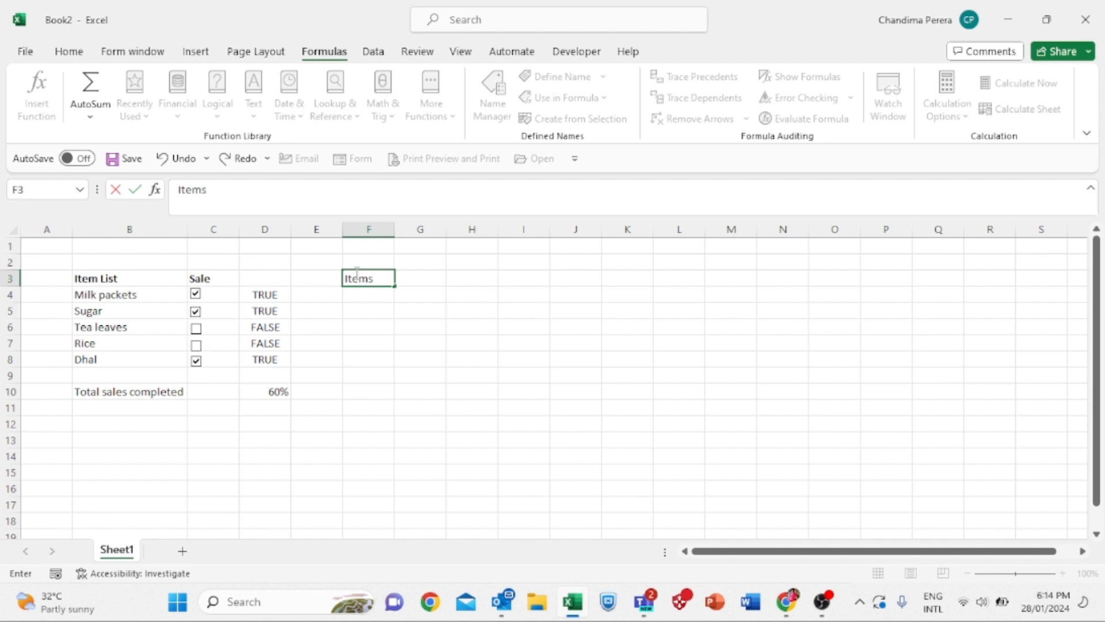
text( Rea)
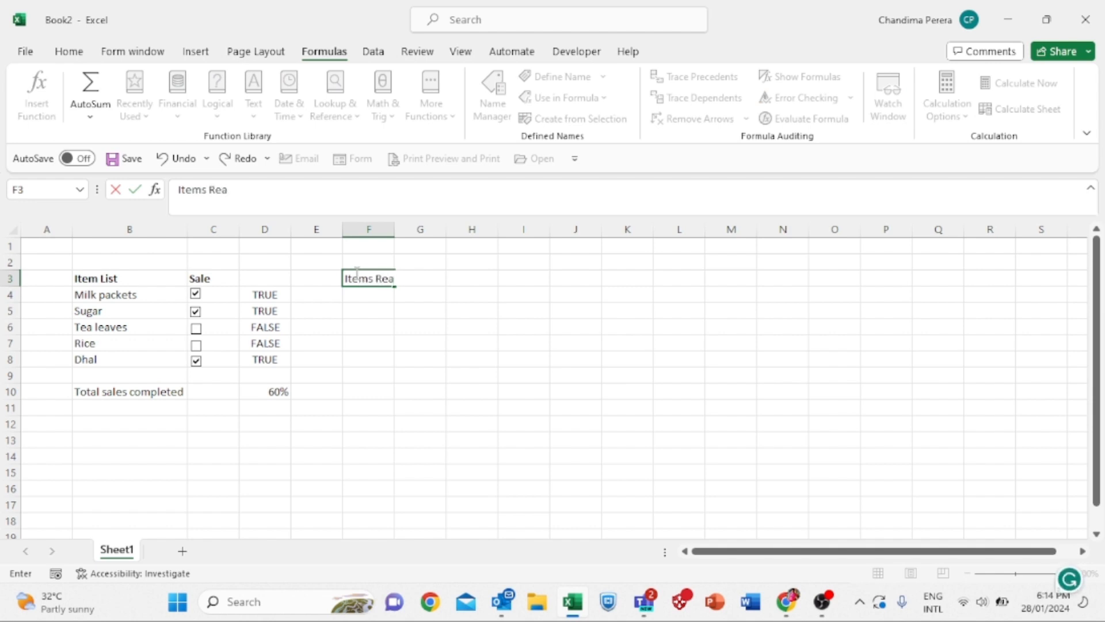
key(BackSpace)
text(maining)
key(Return)
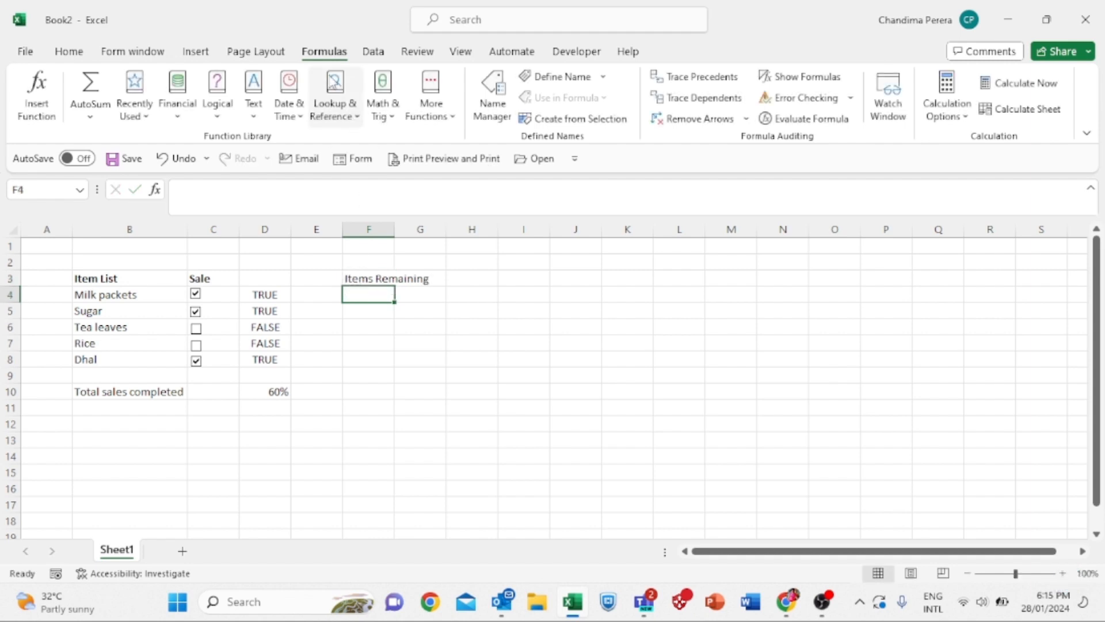
Step: Find the FILTER function with Insert Function and insert it in cell F4
click(39, 104)
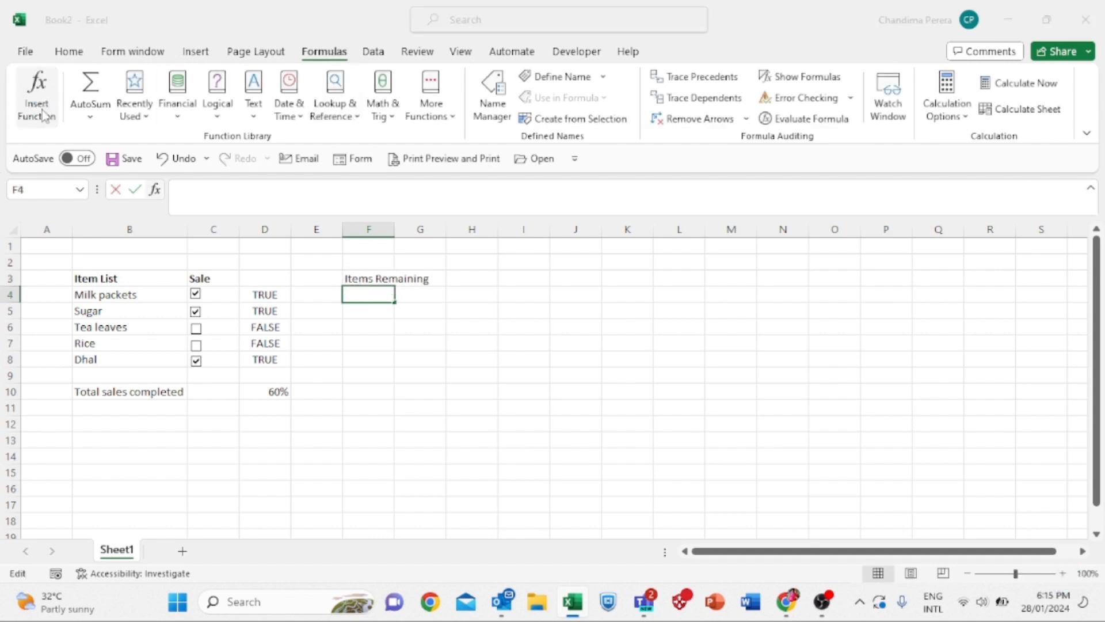
text(filter)
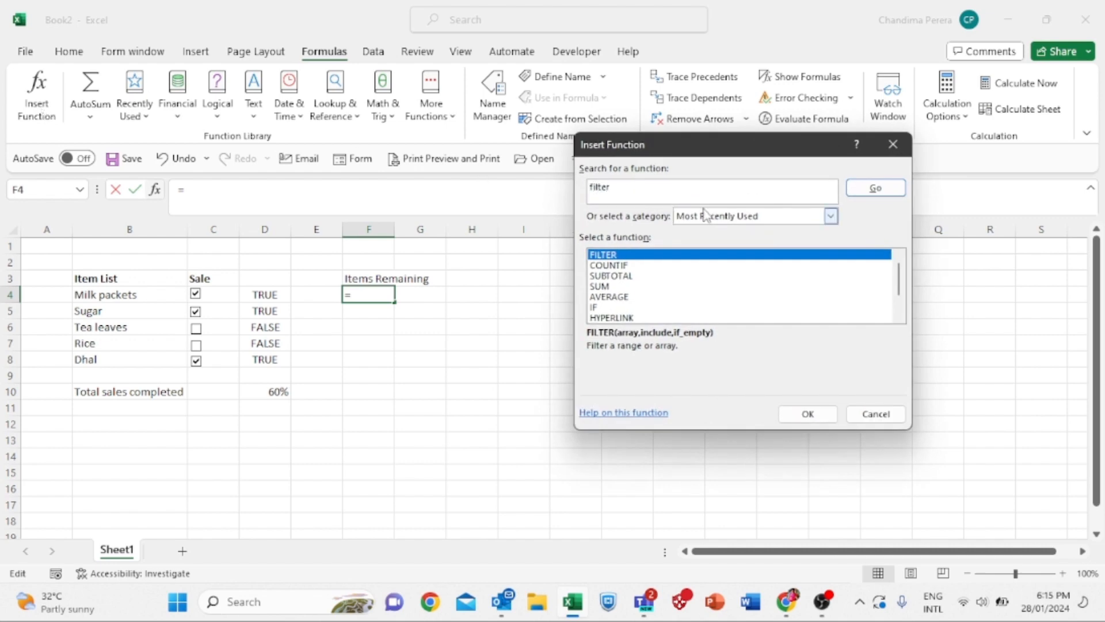
click(868, 189)
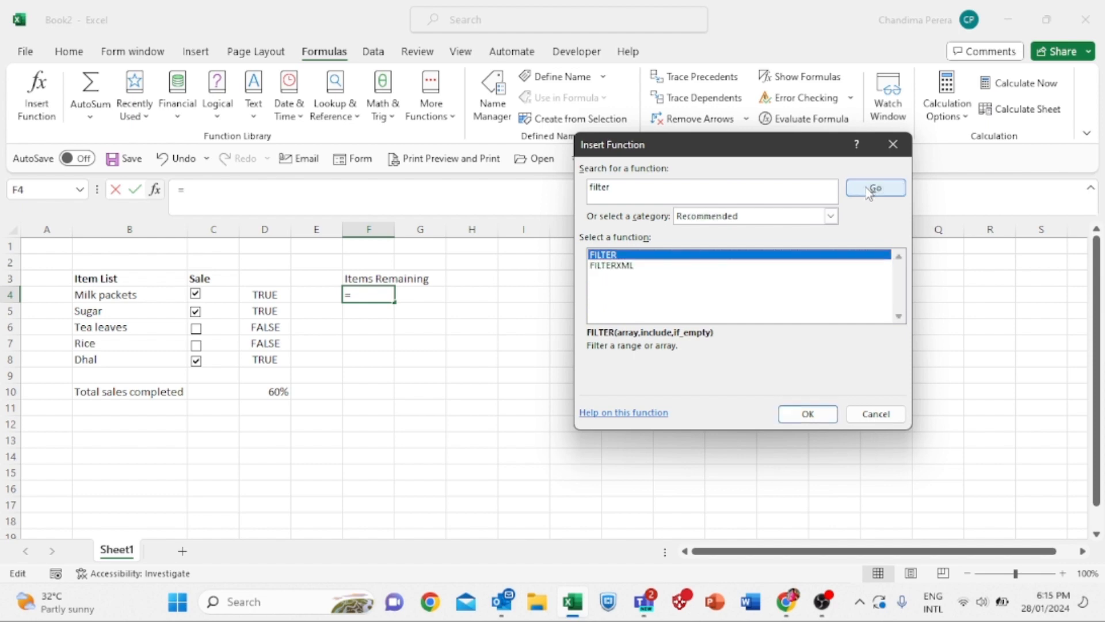
click(806, 414)
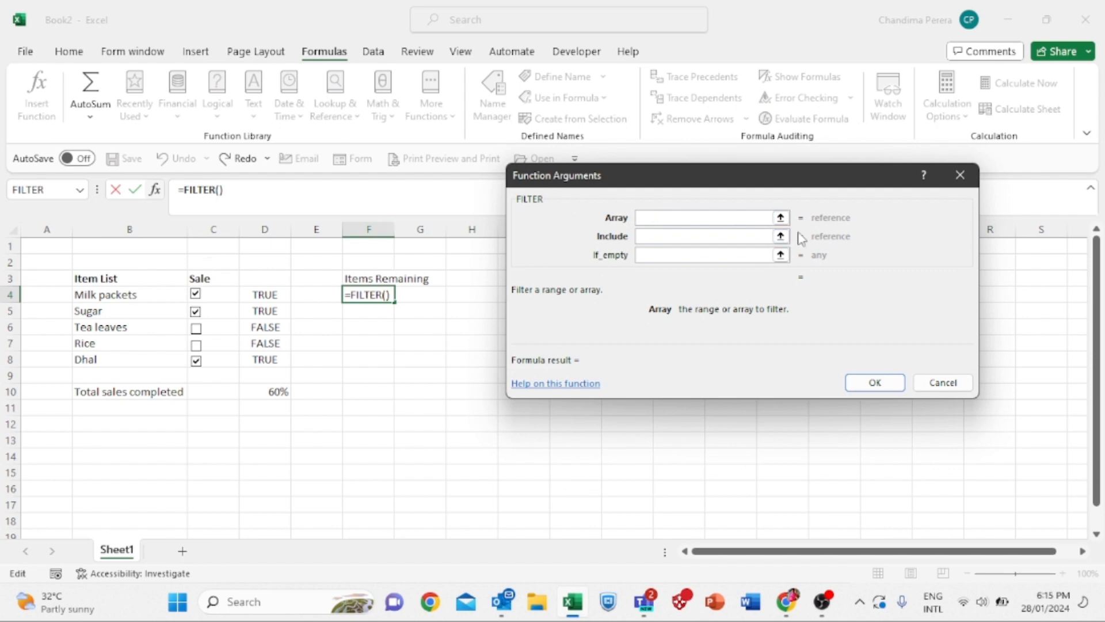
Step: Set the FILTER array to the item names in B4:B8
click(782, 221)
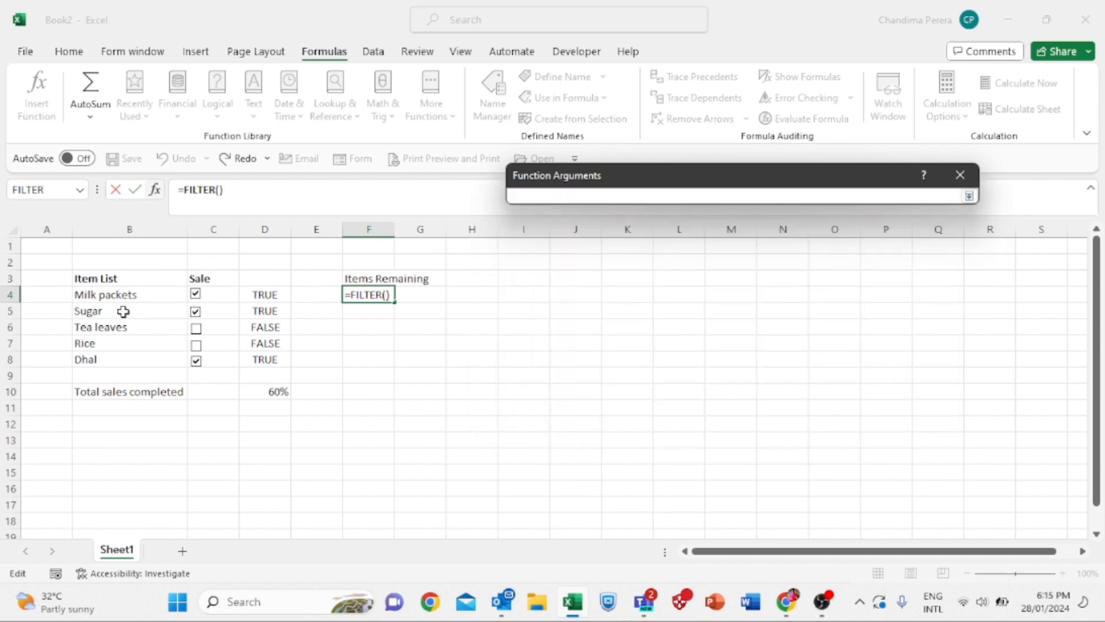
click(109, 296)
drag(109, 296, 102, 359)
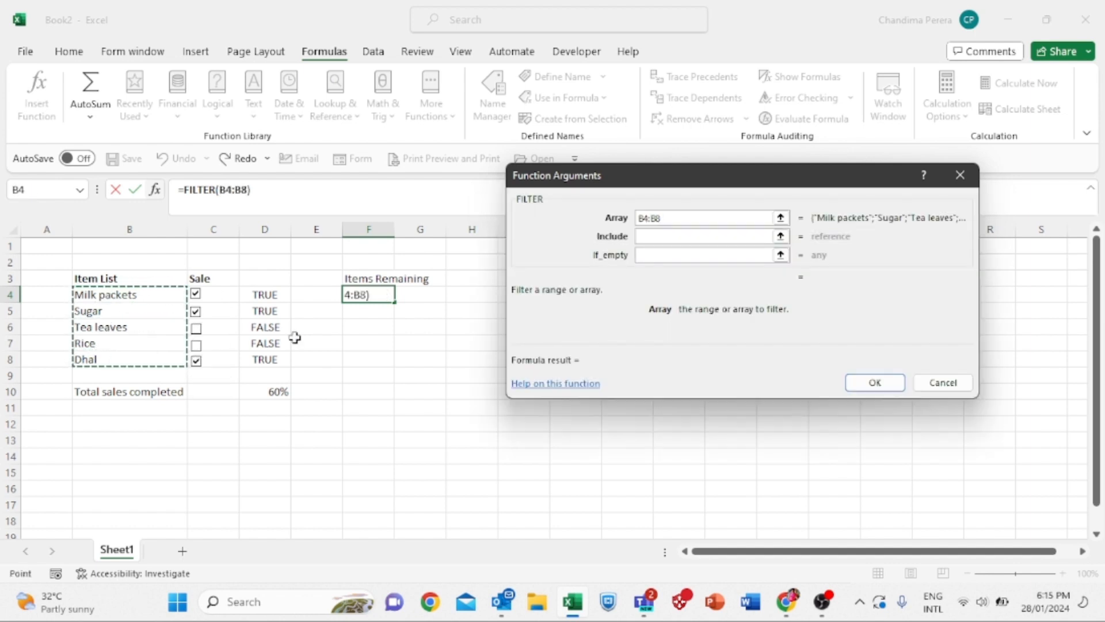
Step: Set the FILTER include condition to D4:D8=false so that only unsold items are listed
click(645, 237)
click(645, 236)
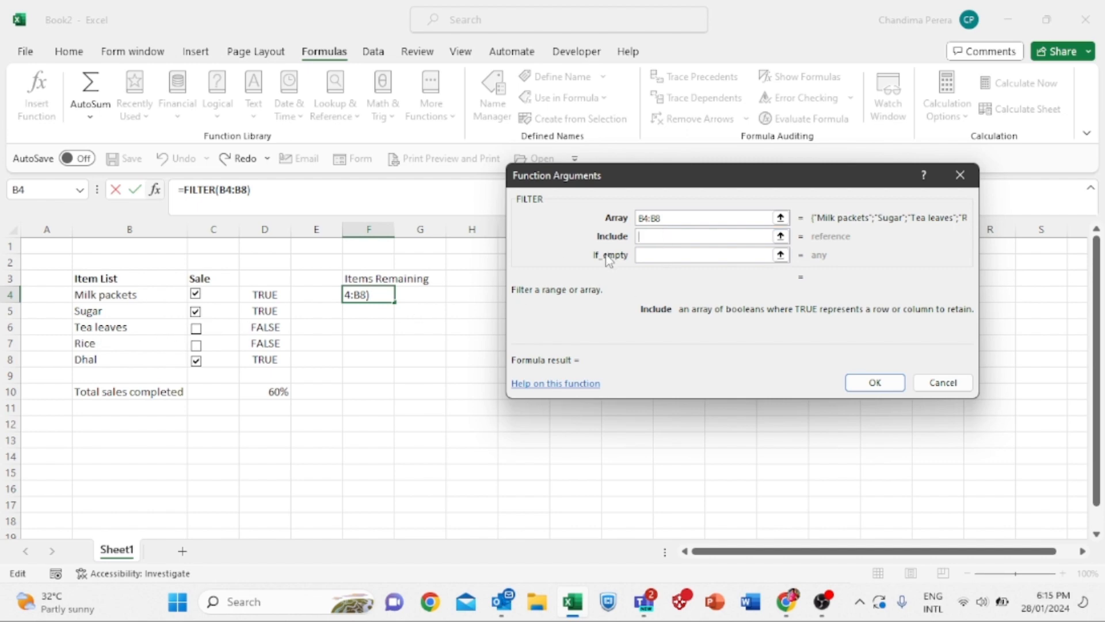
click(781, 237)
drag(260, 293, 256, 358)
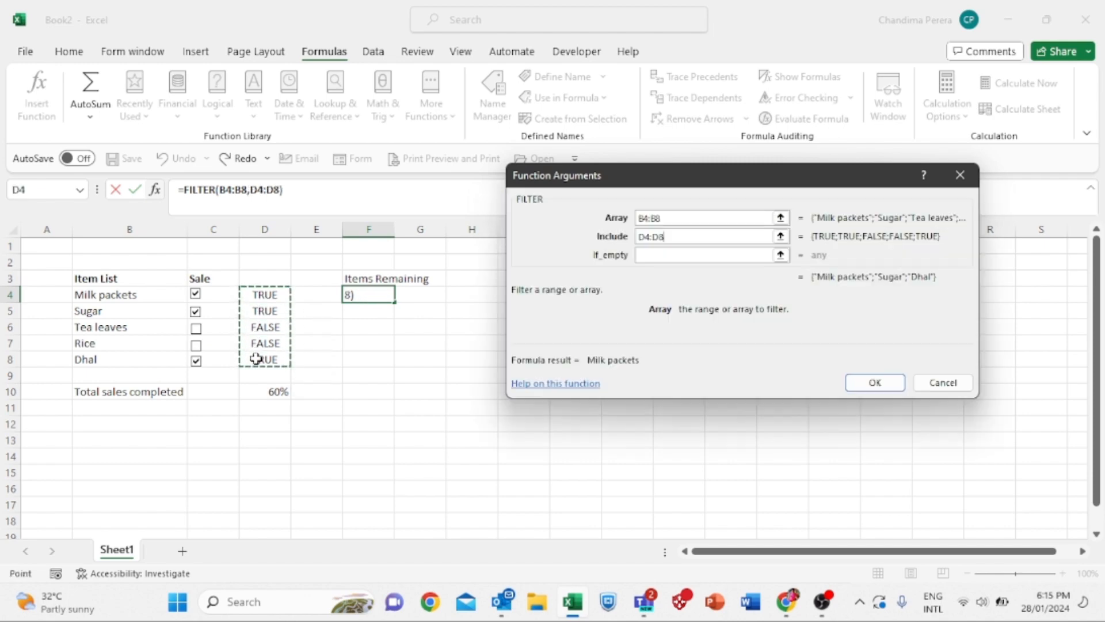
text(=)
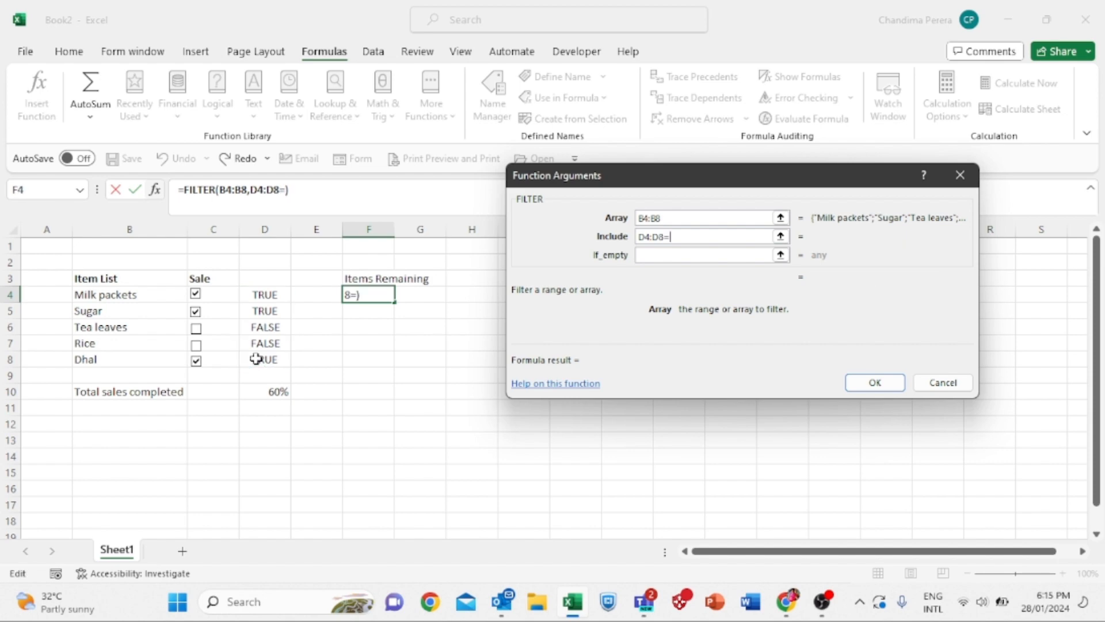
text(false)
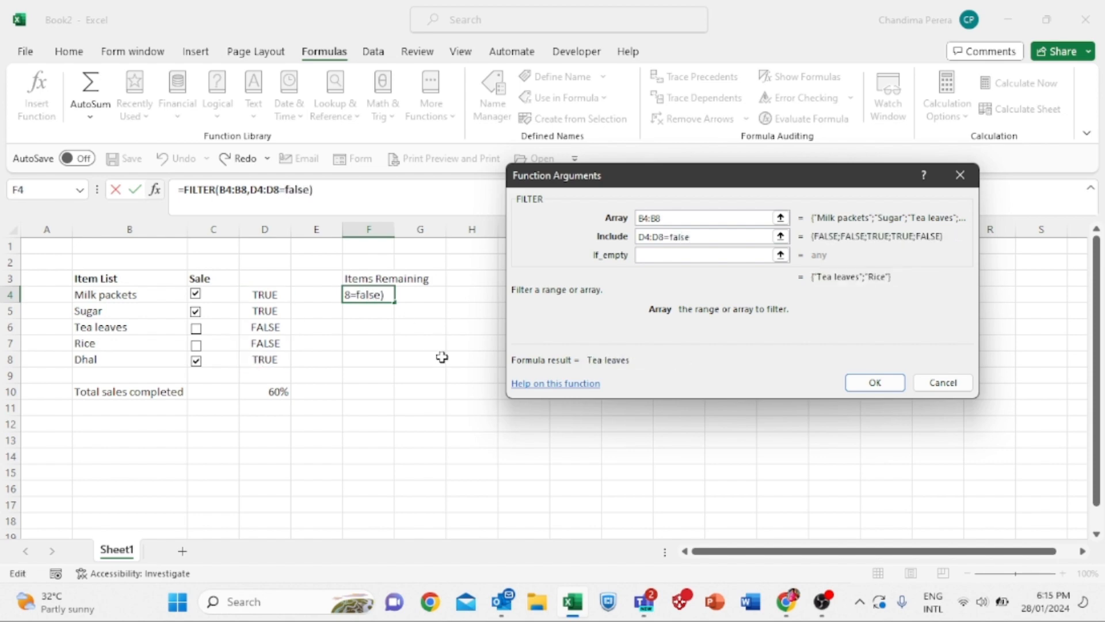
Step: Set the FILTER if_empty value to an empty string "" and accept the function
click(646, 254)
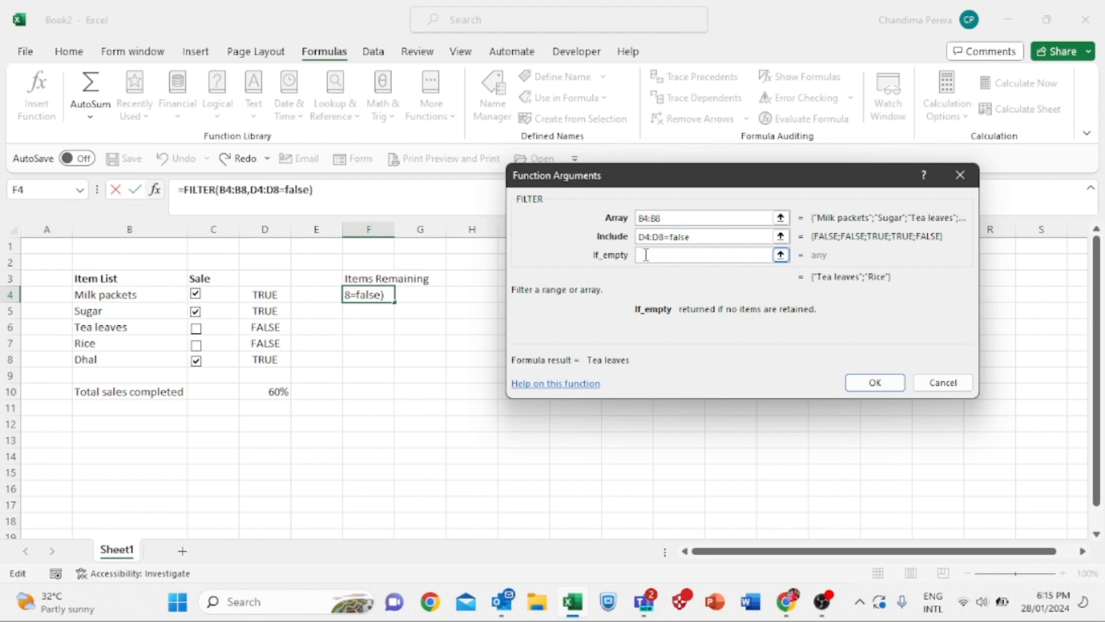
text("")
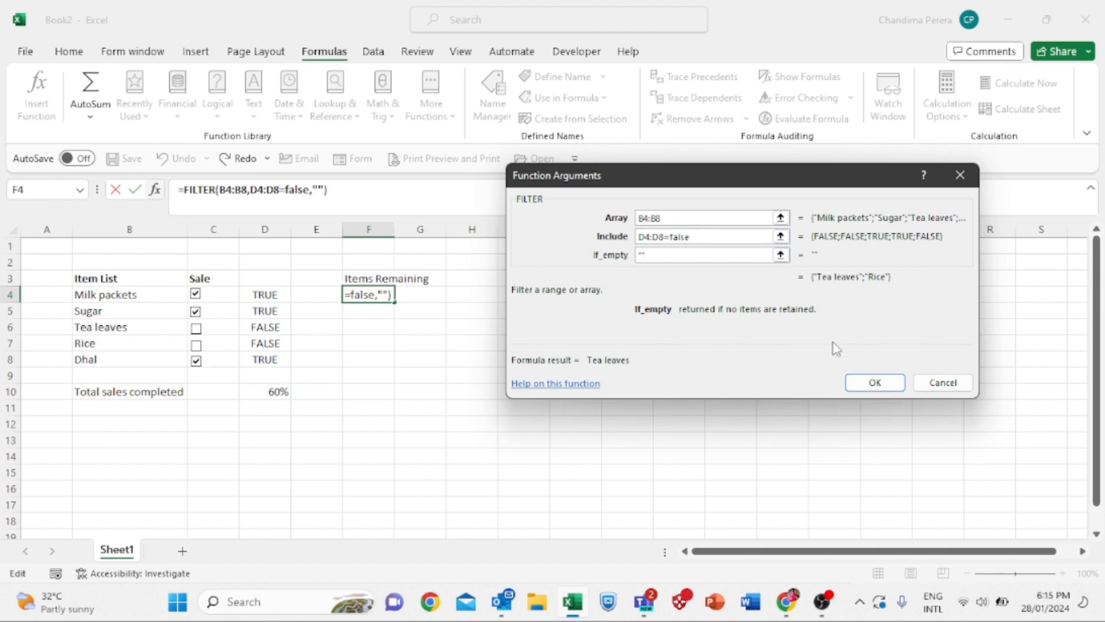
click(874, 386)
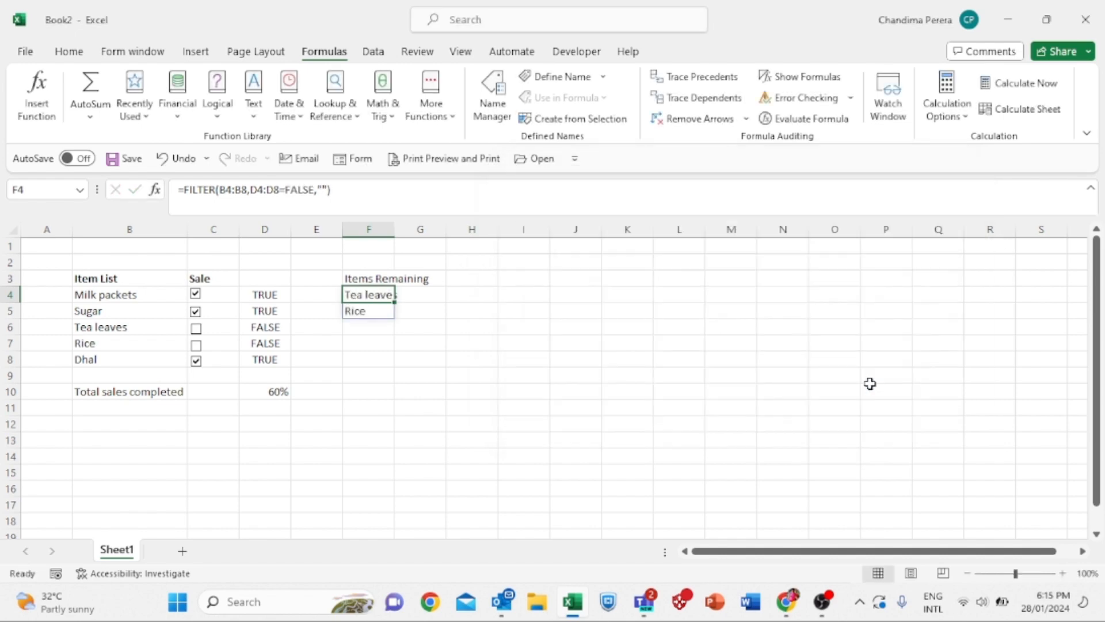
Step: Test the remaining items list by ticking Tea leaves, and untick Sugar and Tea leaves
click(358, 329)
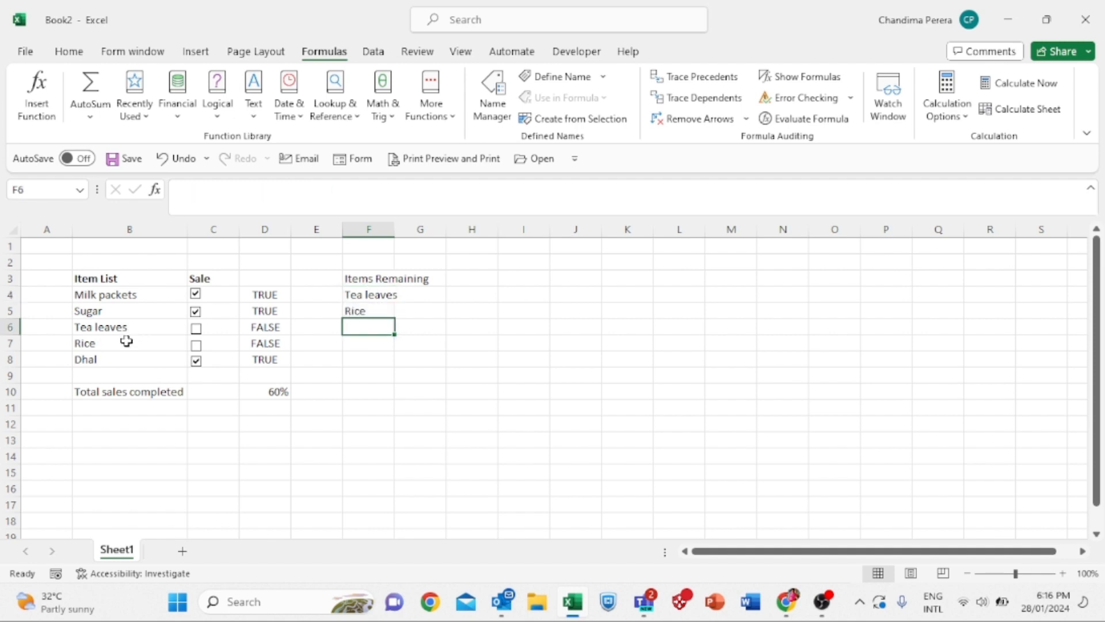
click(196, 330)
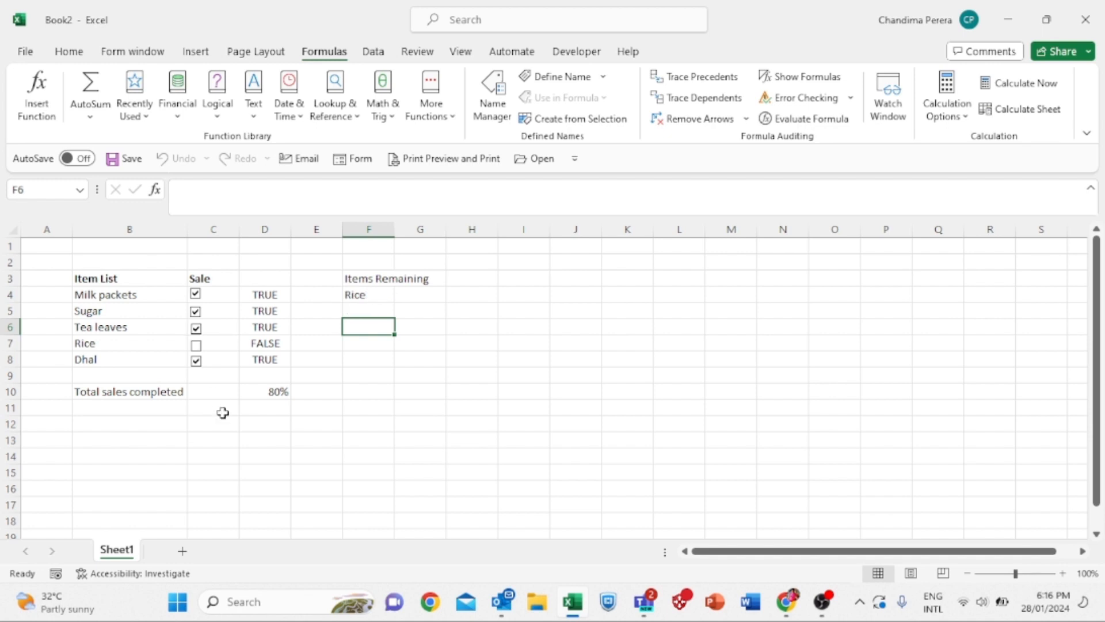
click(195, 312)
click(196, 328)
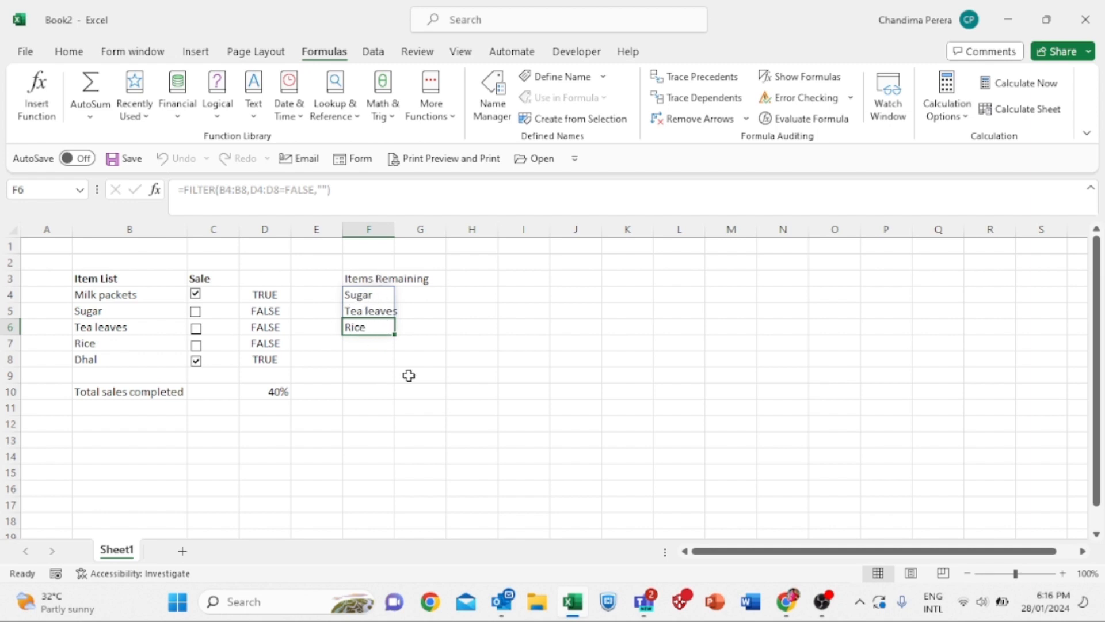
Step: Widen column D to nearly twice its width, keeping the percentage cell D10 selected for formatting
click(270, 389)
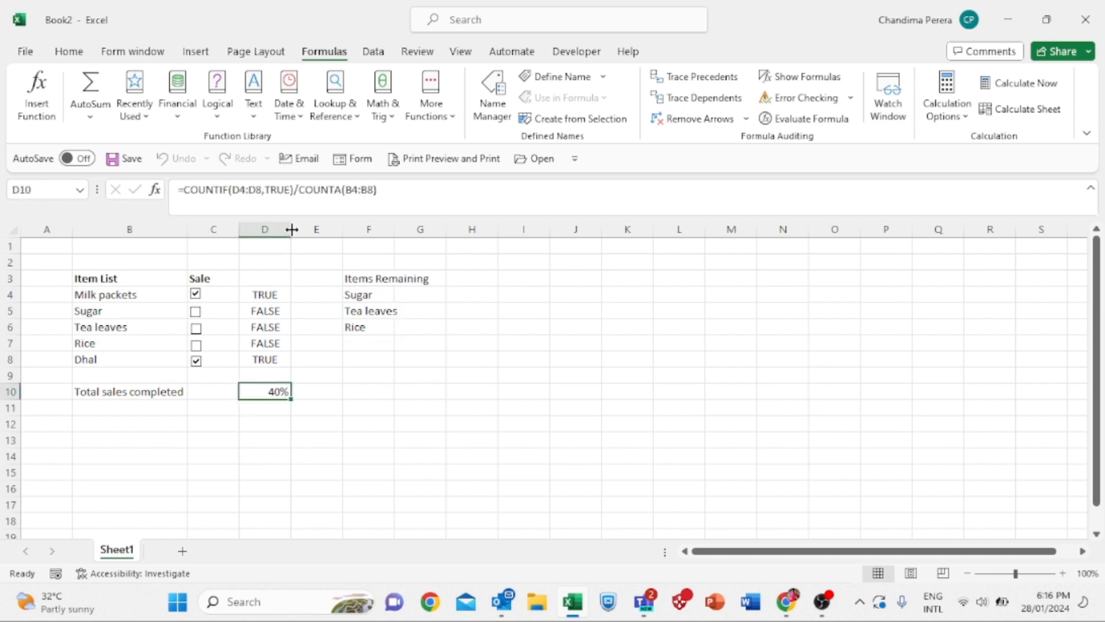
drag(292, 229, 331, 229)
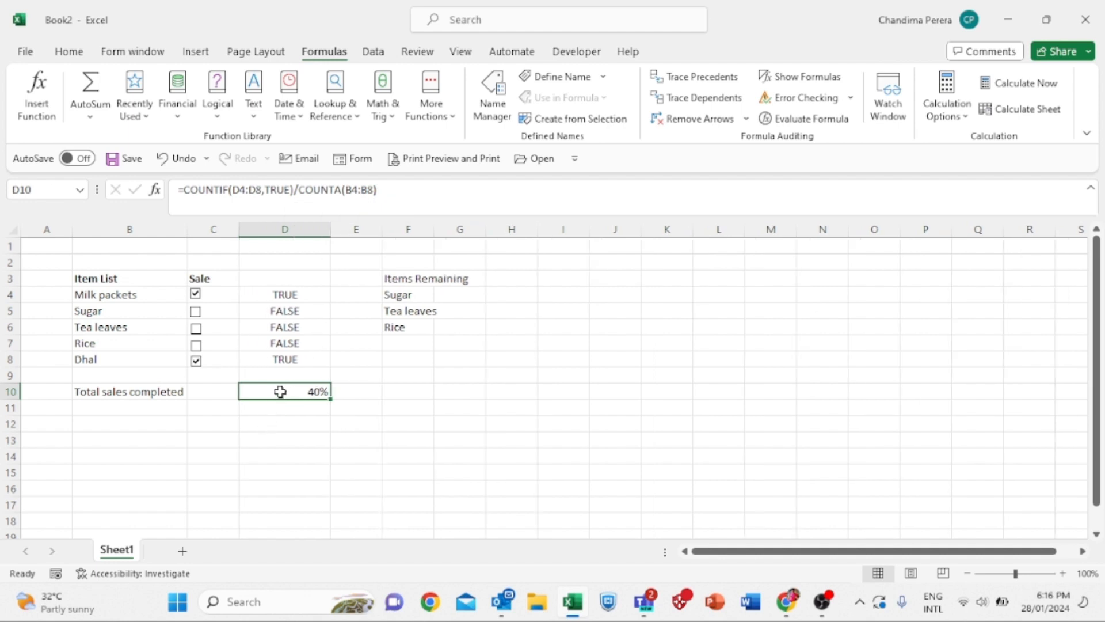
click(69, 52)
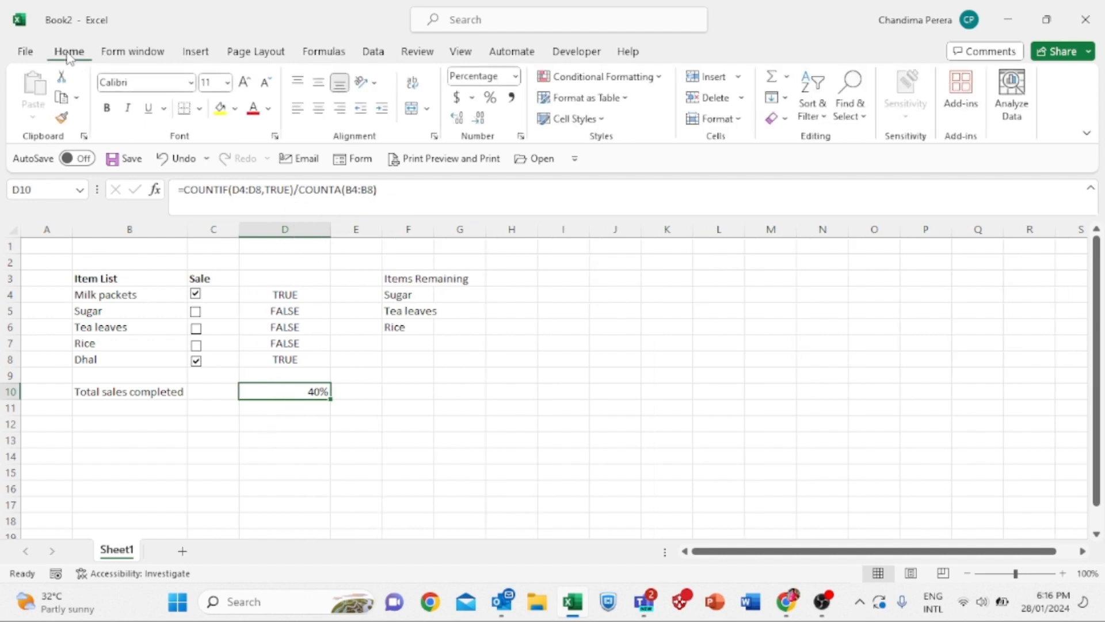
Step: Apply a blue solid-fill data bar to the percentage cell D10 with conditional formatting
click(660, 76)
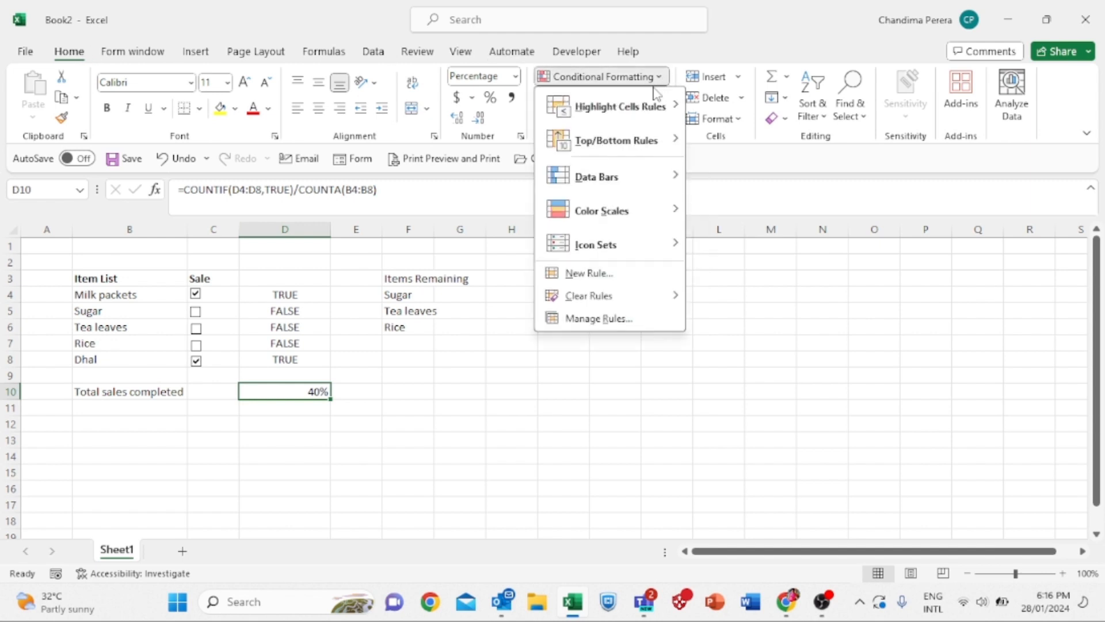
mouse_move(624, 187)
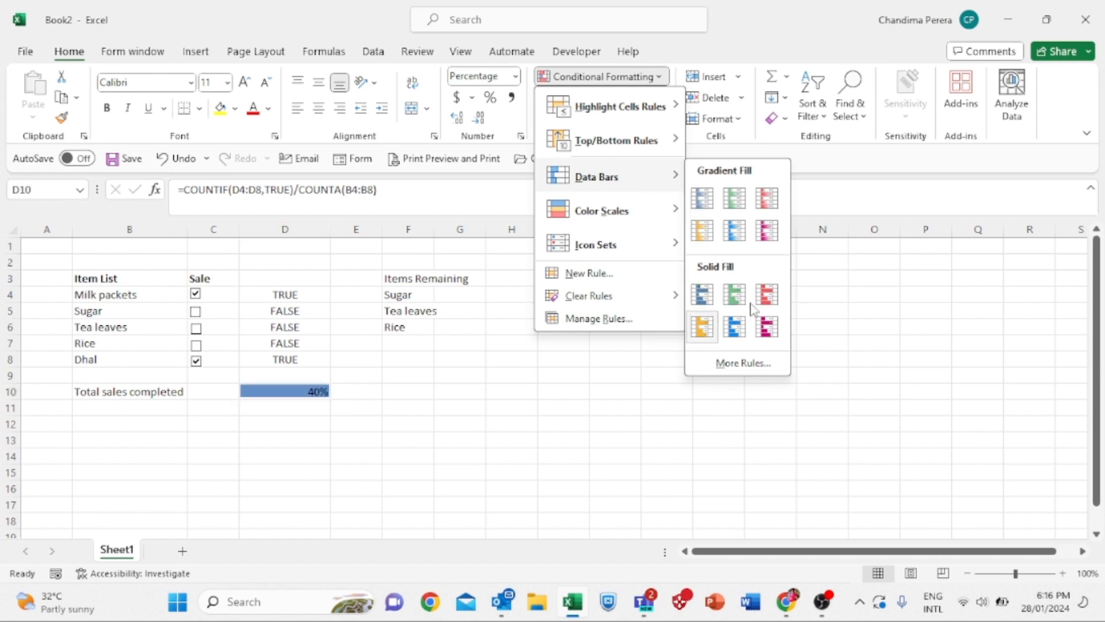
click(703, 293)
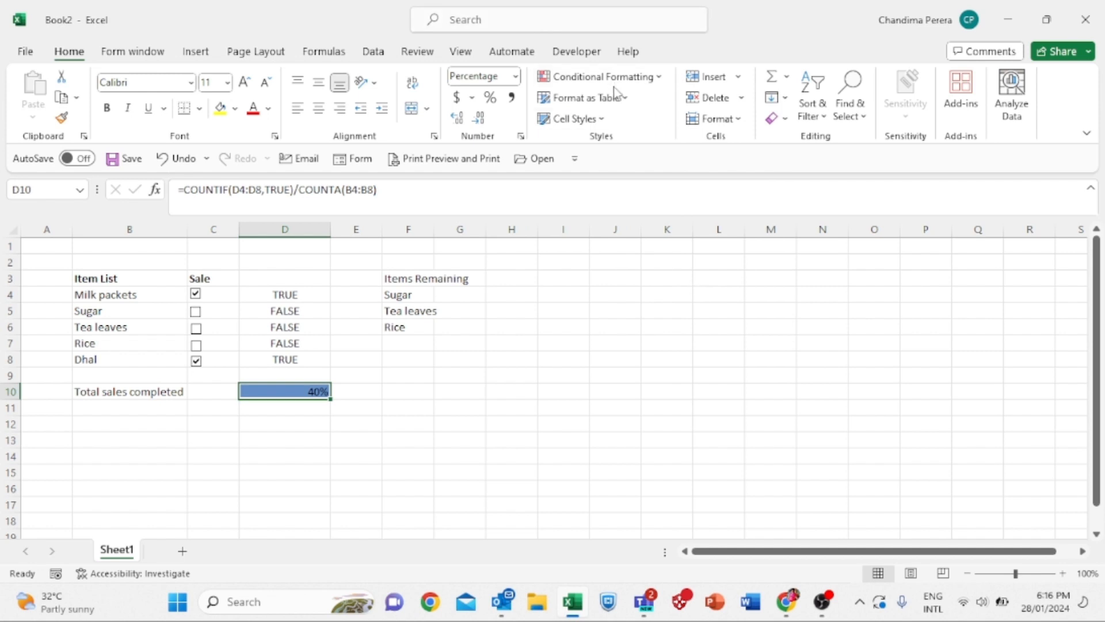
Step: Open the data bar rule of D10 for editing and set its minimum type to Number
click(627, 78)
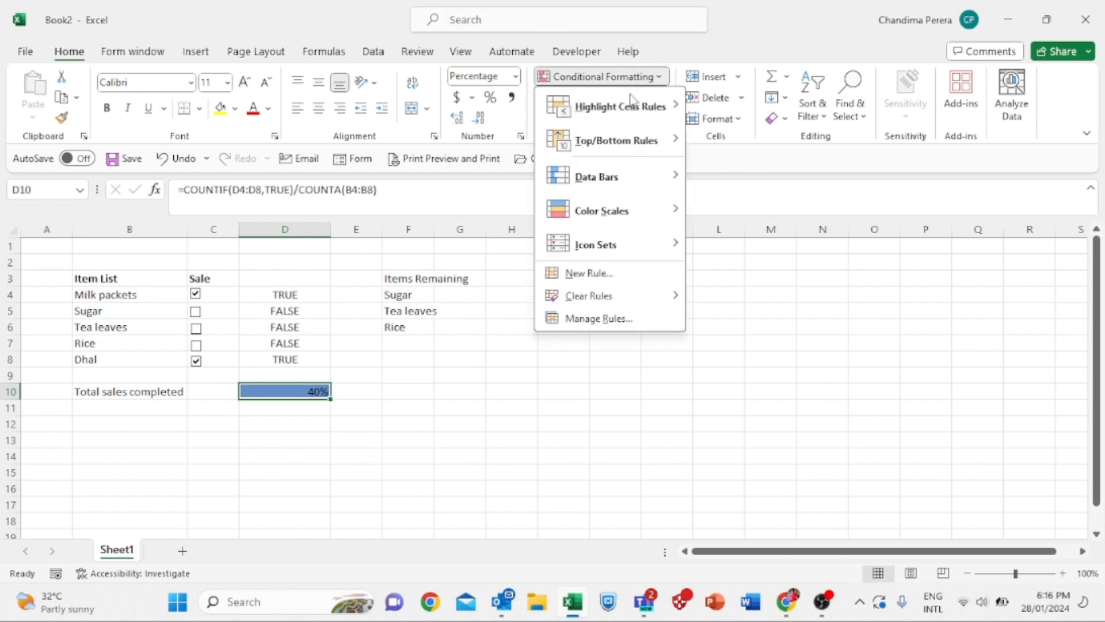
click(614, 318)
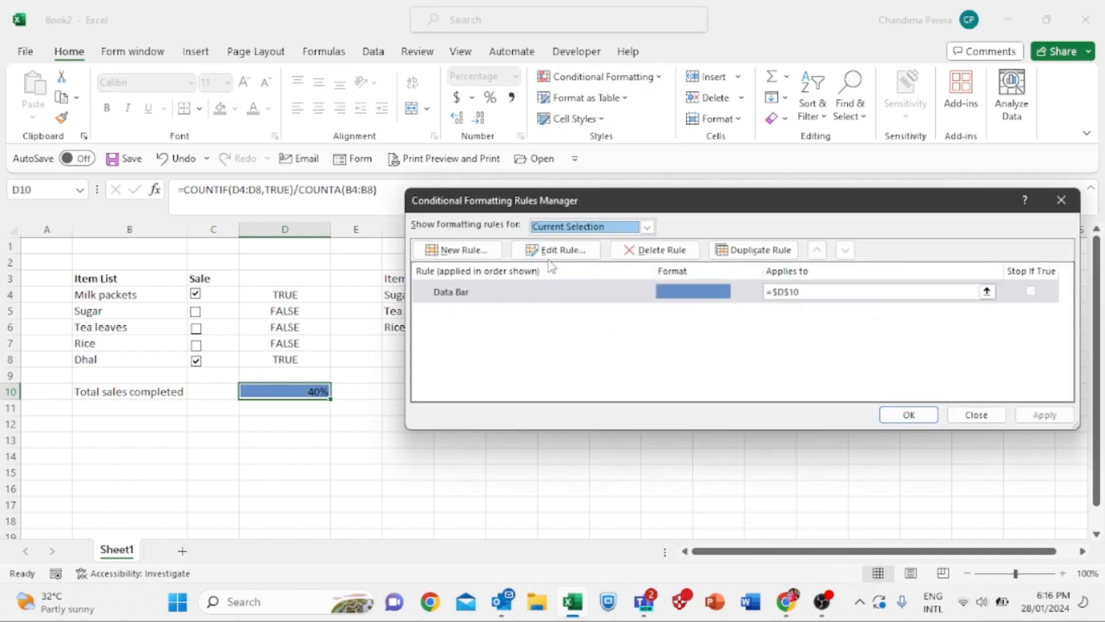
click(552, 250)
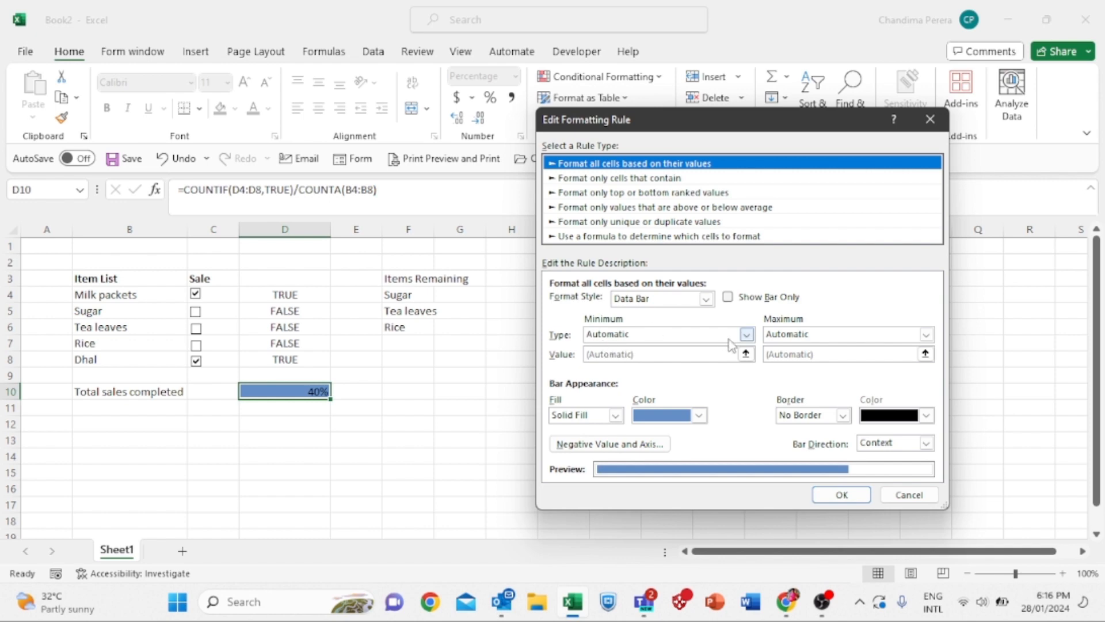
click(747, 335)
click(652, 366)
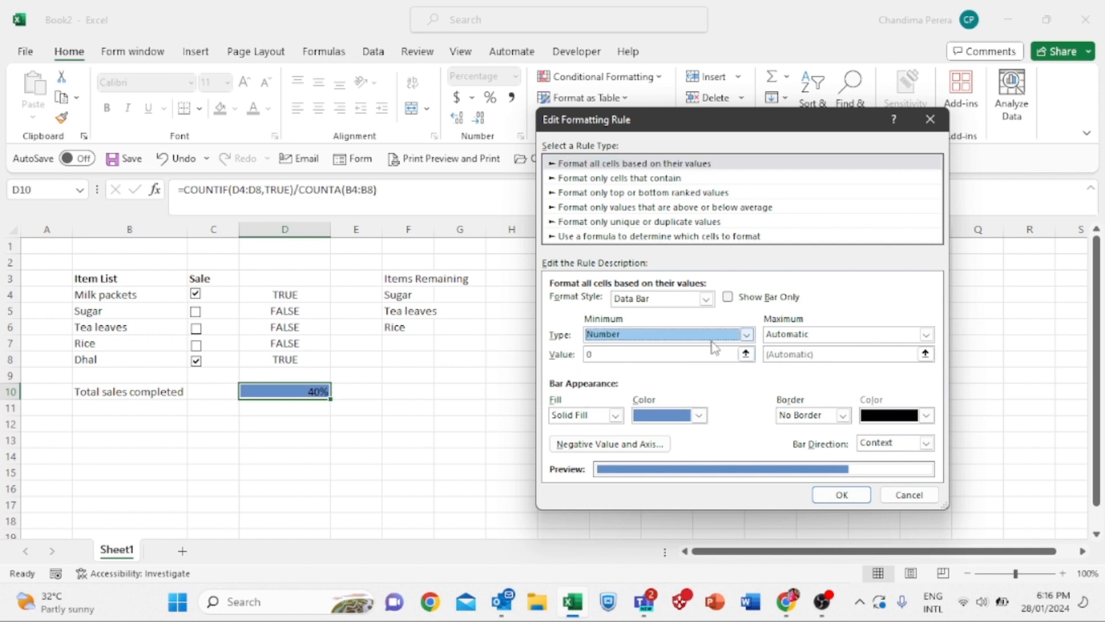
Step: Set the data bar's maximum to type Number with value 100% and apply the edited rule
click(926, 334)
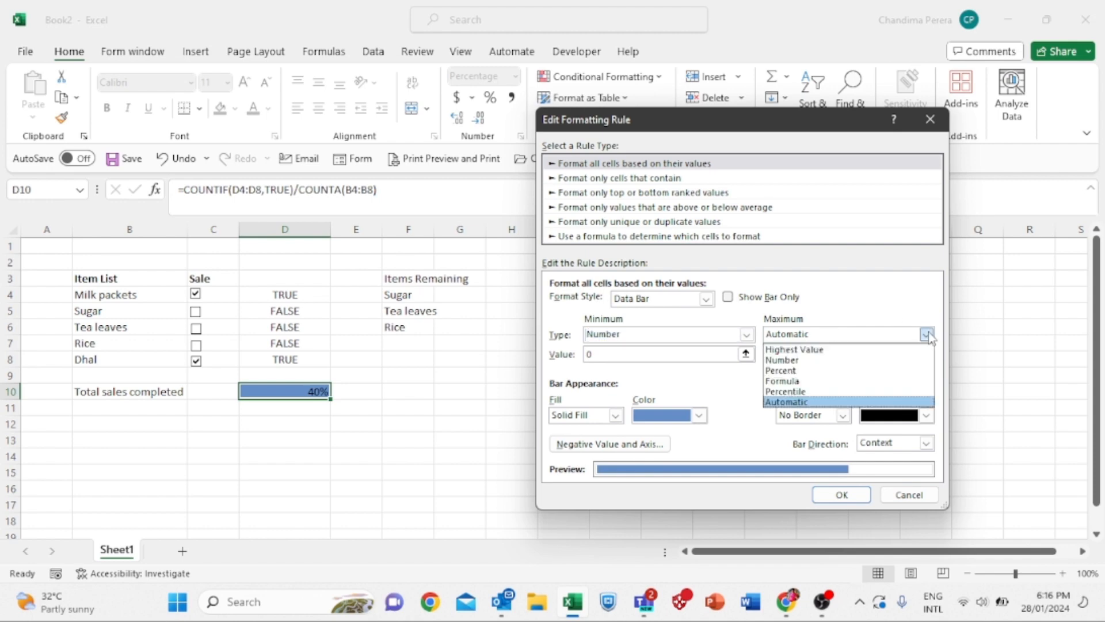
click(834, 362)
click(818, 355)
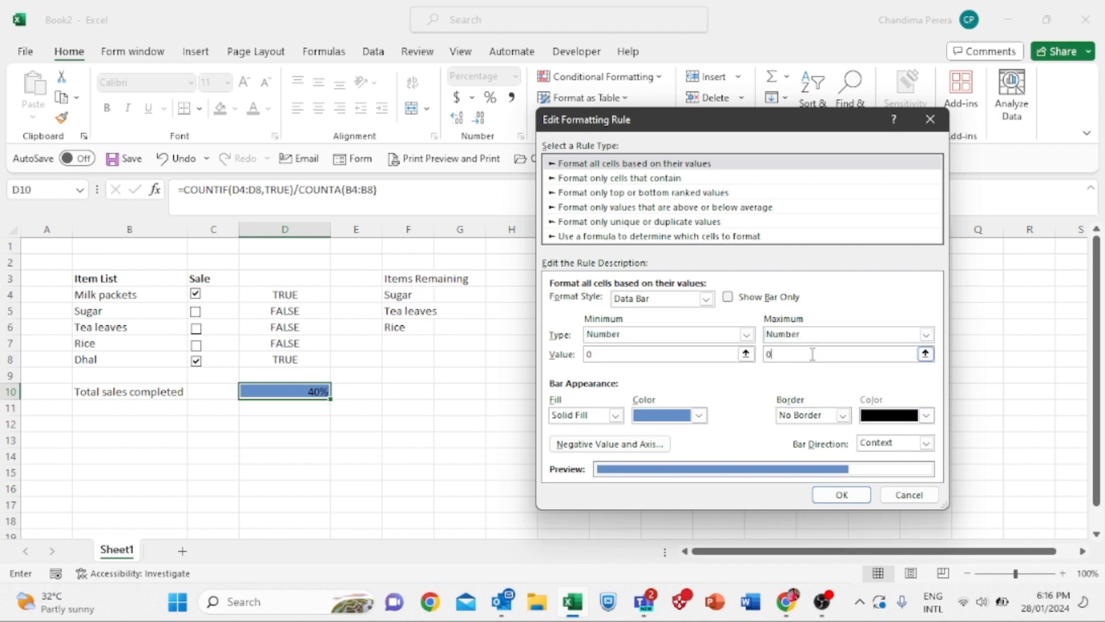
key(BackSpace)
text(100)
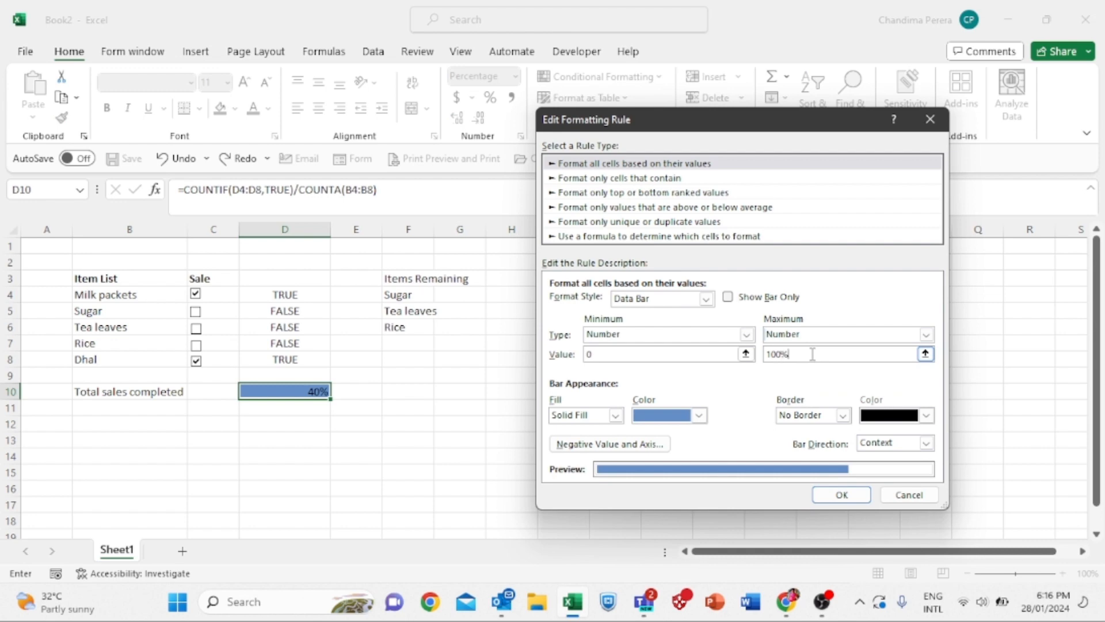
click(842, 495)
click(909, 415)
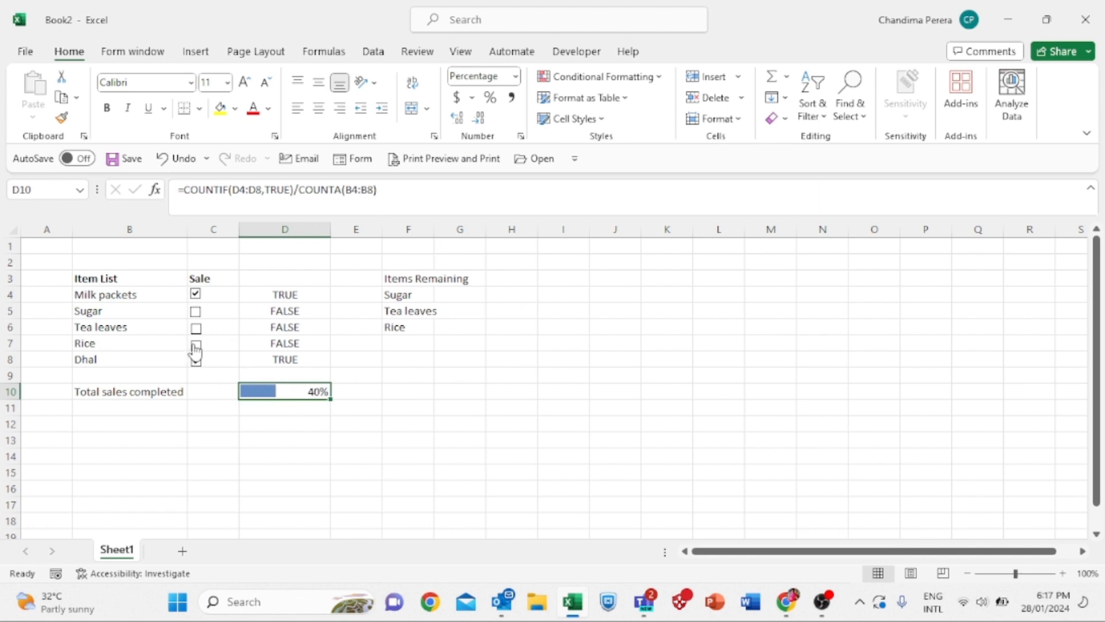
Step: Test the data bar by ticking Sugar, Tea leaves and Rice, and untick all three again
click(196, 314)
click(197, 328)
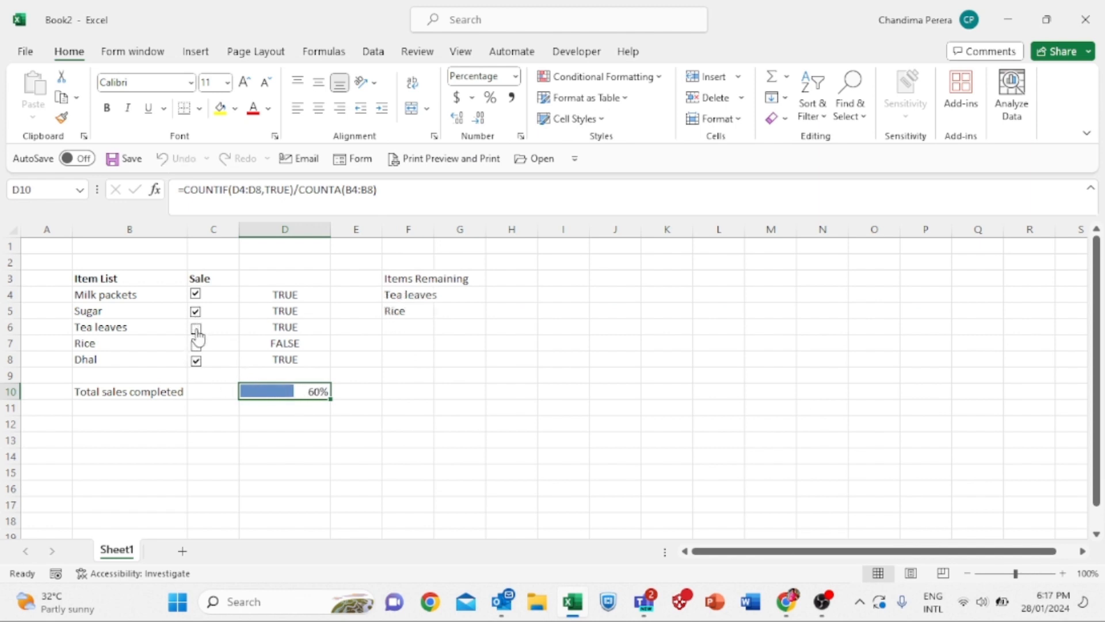
click(196, 345)
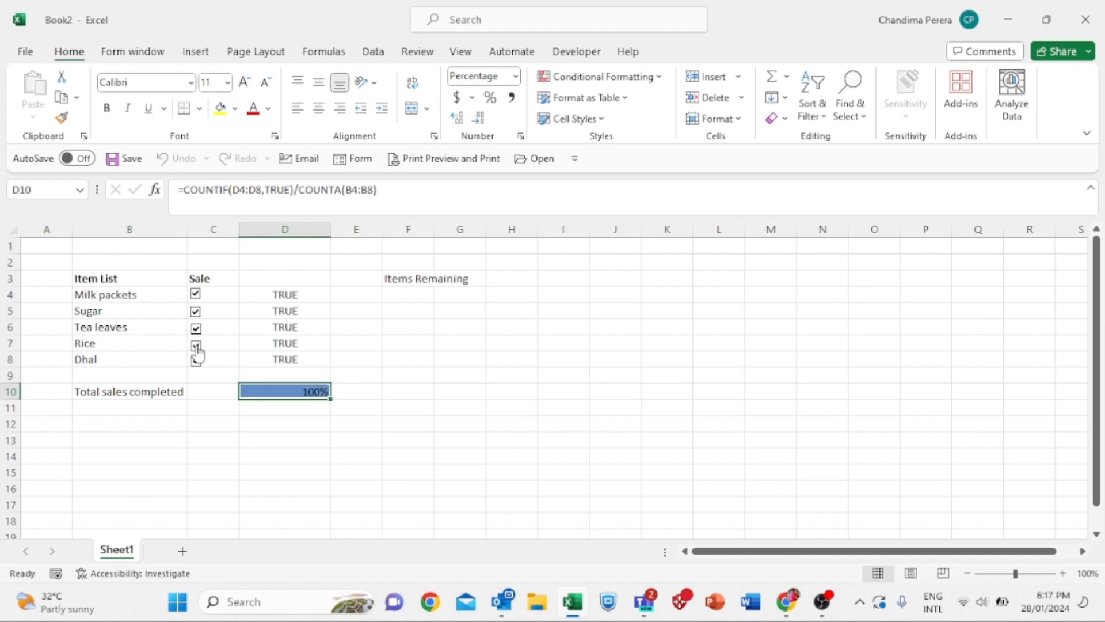
click(196, 345)
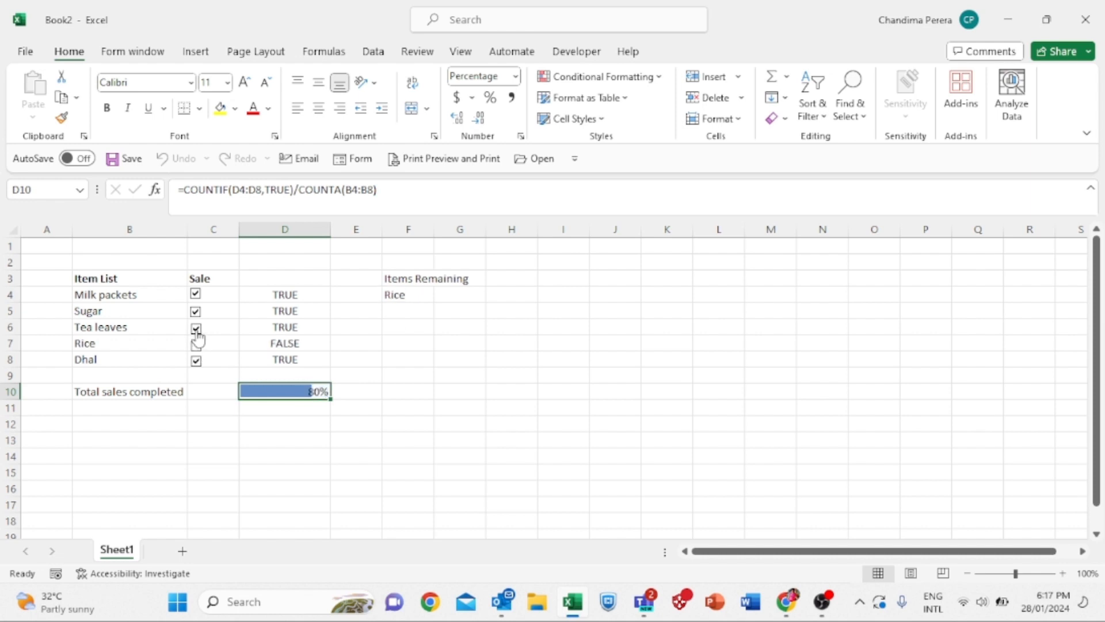
click(196, 328)
click(196, 312)
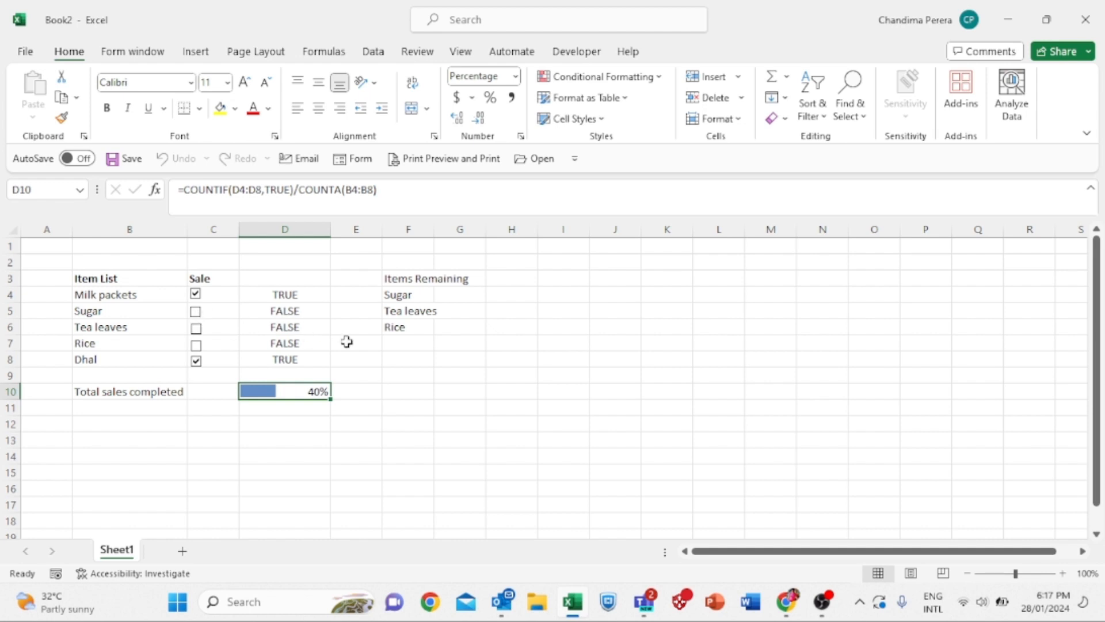
Step: Hide the TRUE/FALSE values in D4:D8 with the custom number format ;;;
click(372, 356)
drag(292, 295, 292, 360)
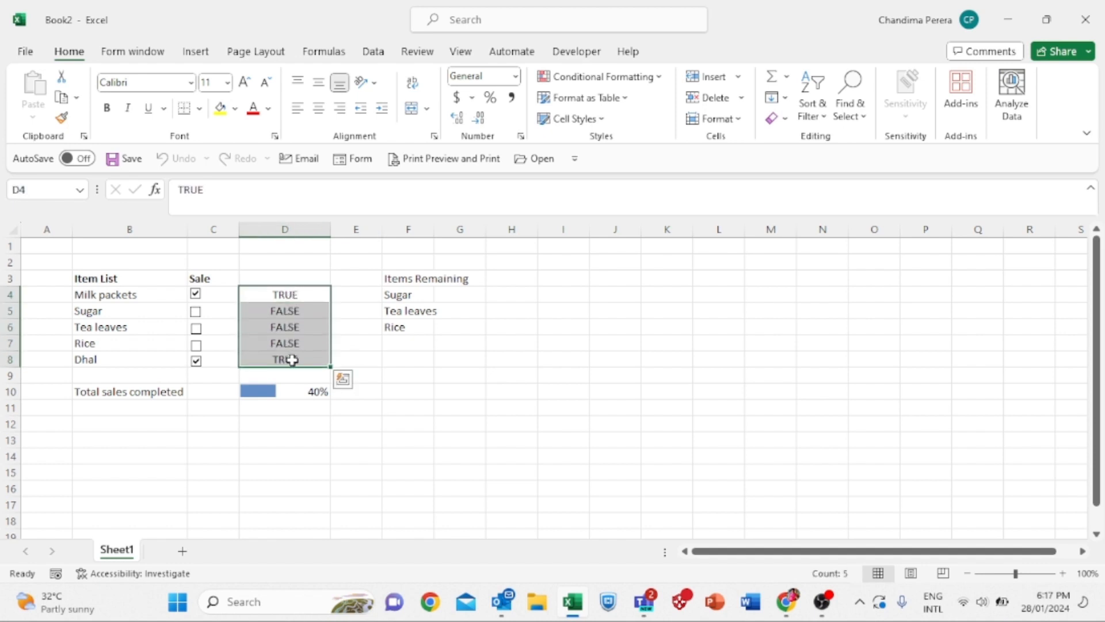
right_click(292, 360)
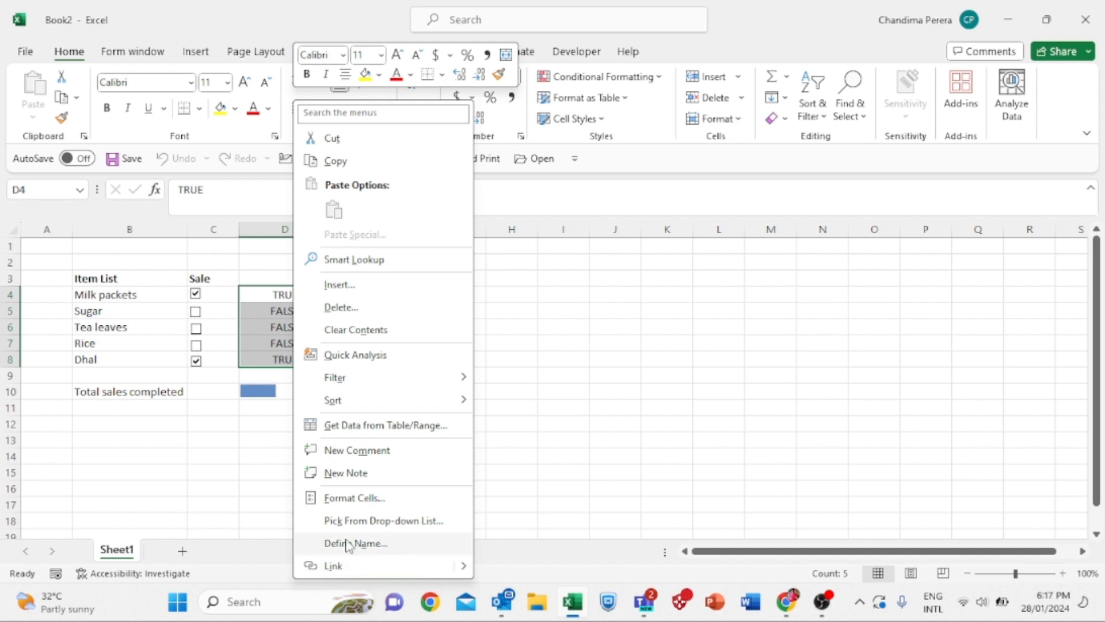
click(364, 499)
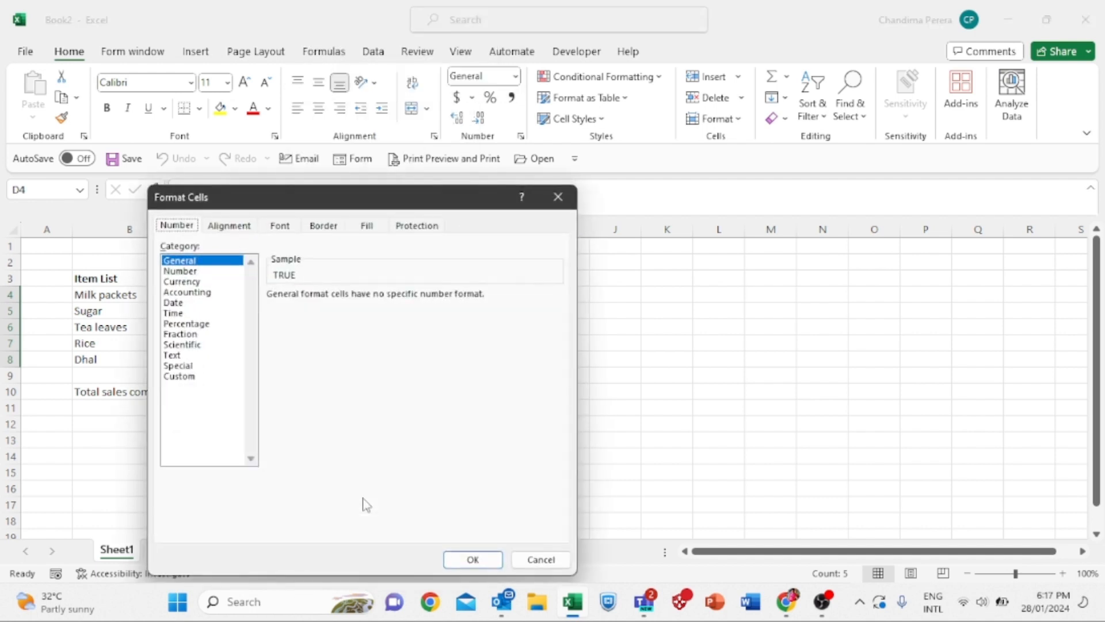
click(183, 377)
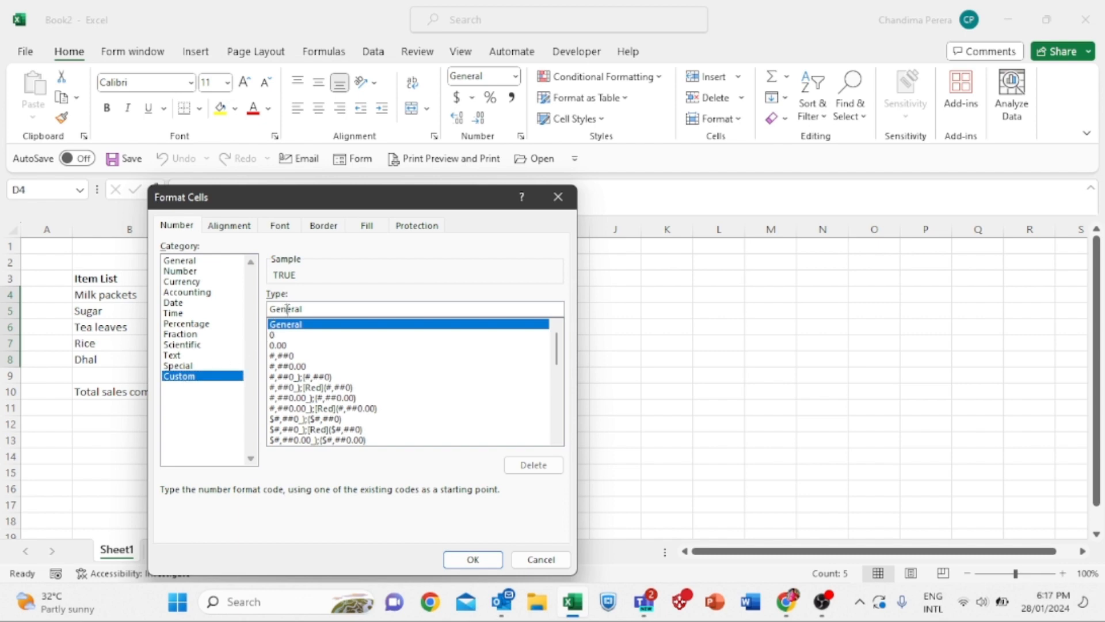
click(275, 335)
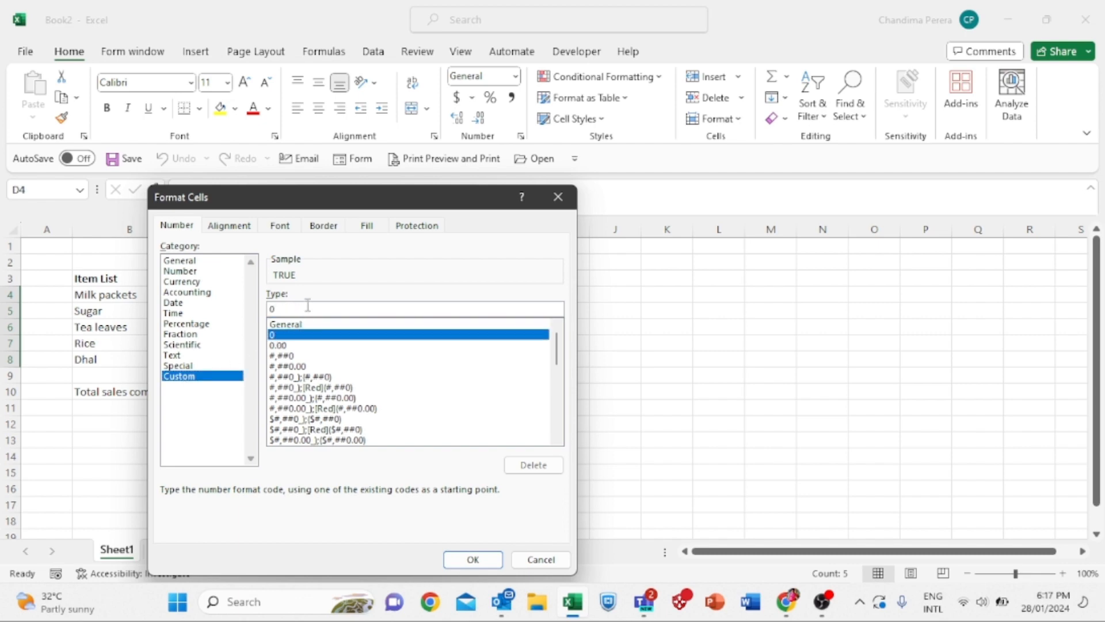
key(BackSpace)
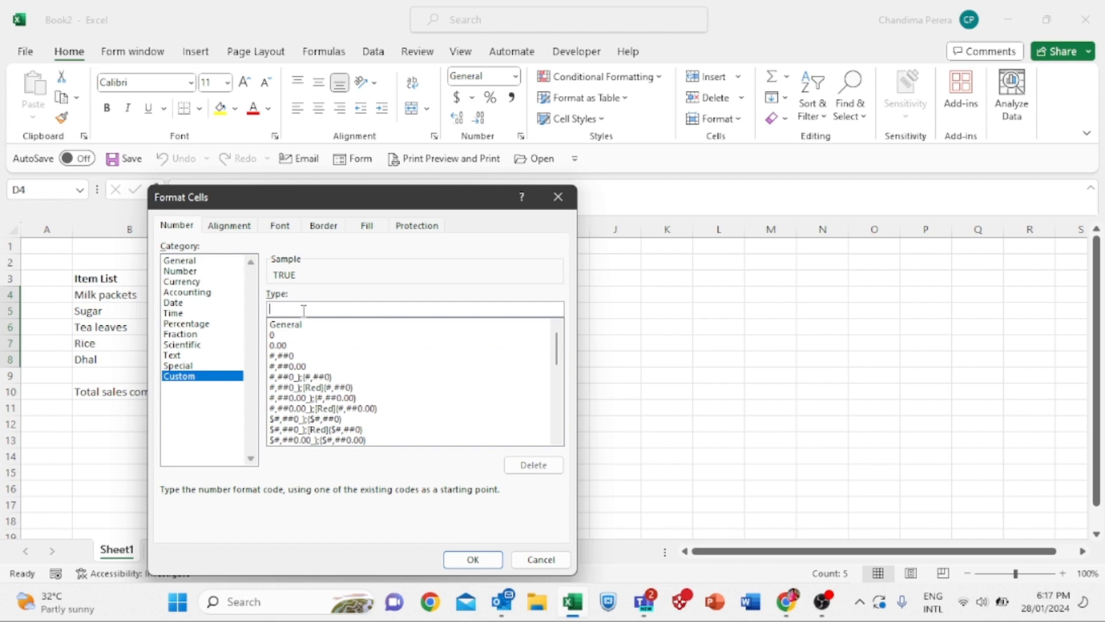
text(;;;)
click(469, 562)
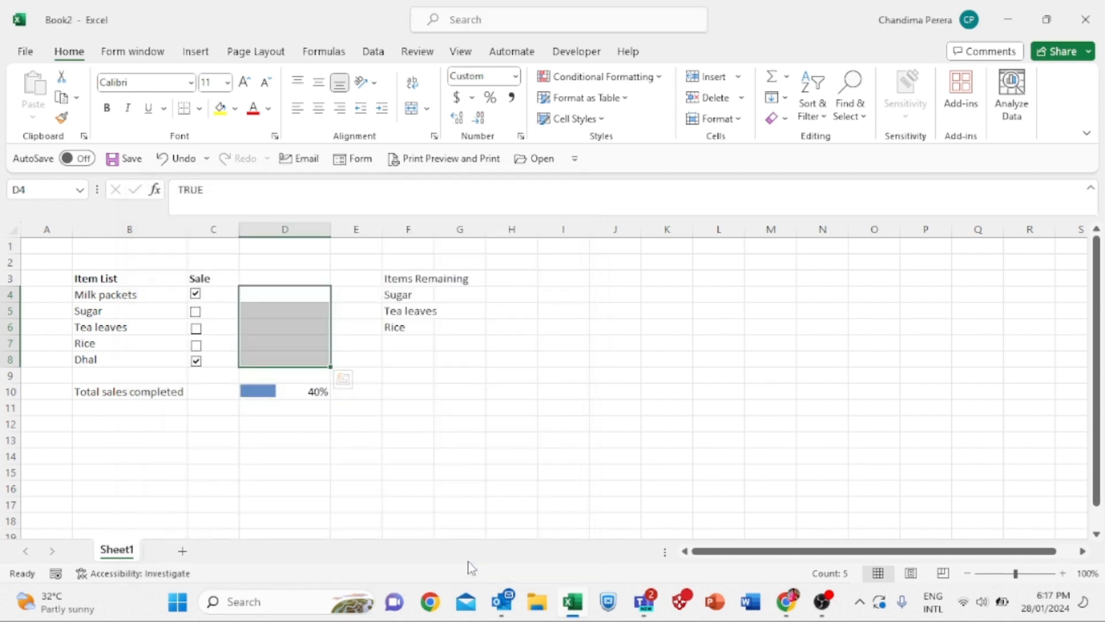
click(294, 470)
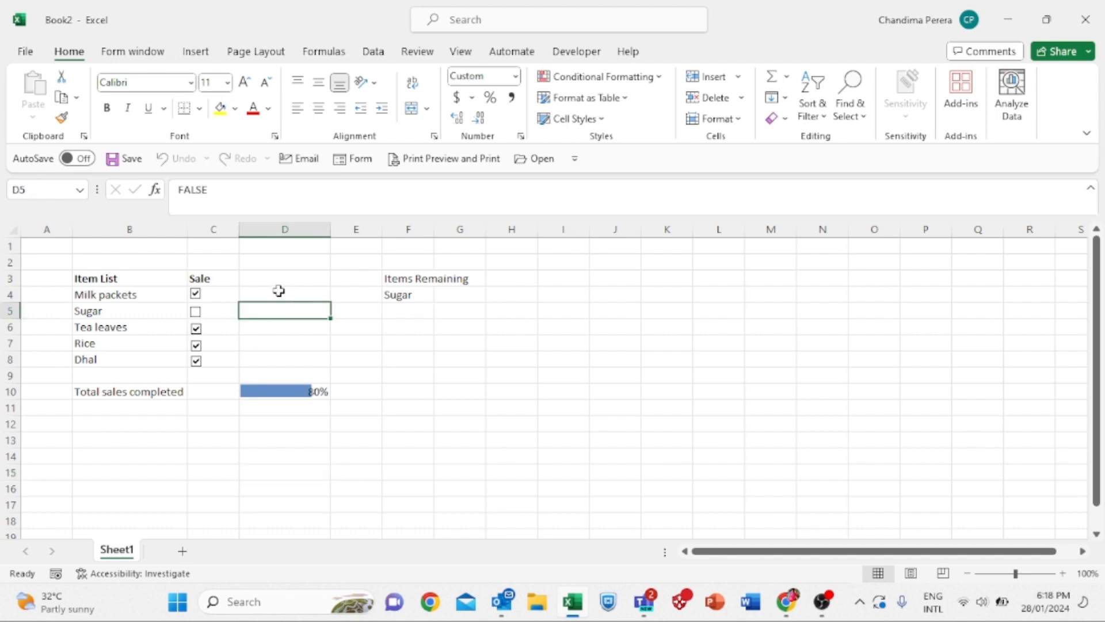
Step: Check the hidden linked values in D4 and D7 and look over the item list with its check boxes
click(279, 292)
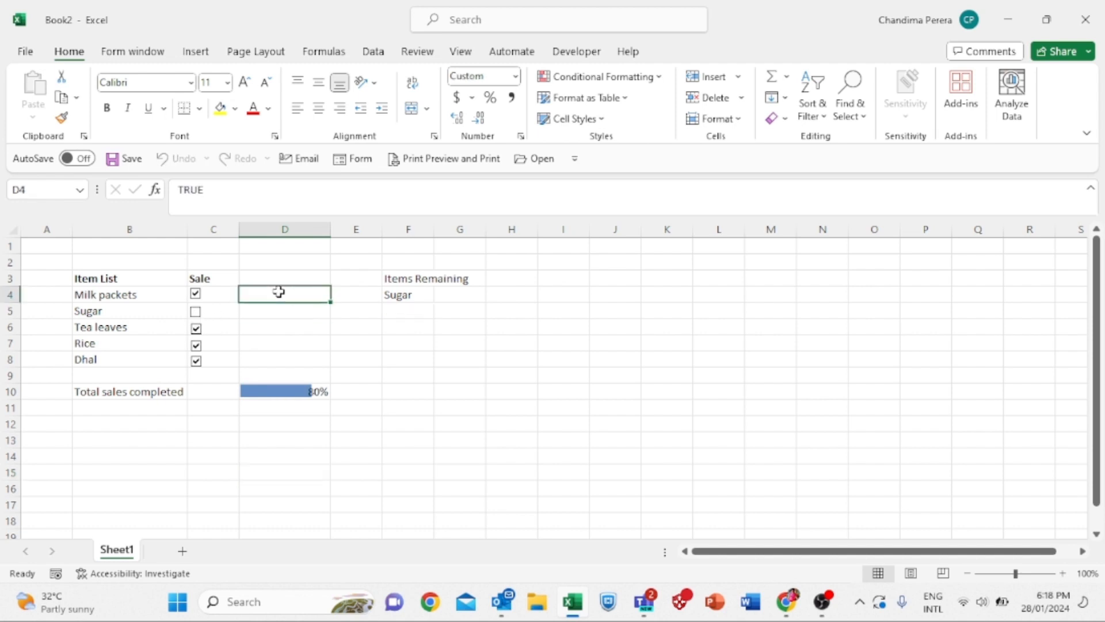
drag(138, 278, 217, 373)
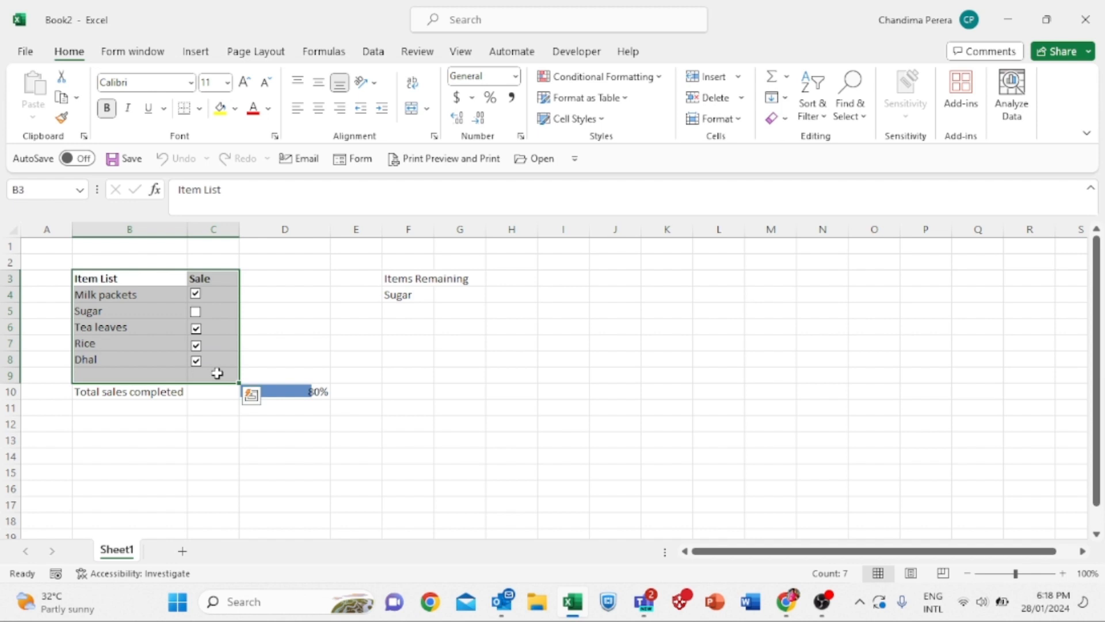
click(272, 348)
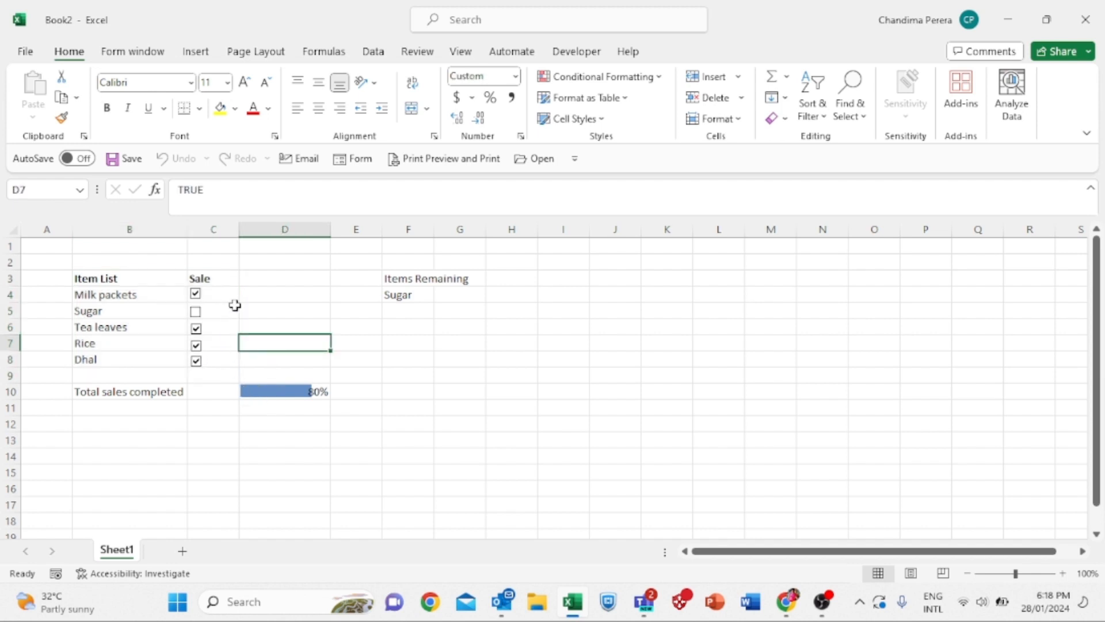
Step: Test the finished checklist by toggling Sugar, unticking Tea leaves and Rice, and leaving Sugar ticked
click(197, 312)
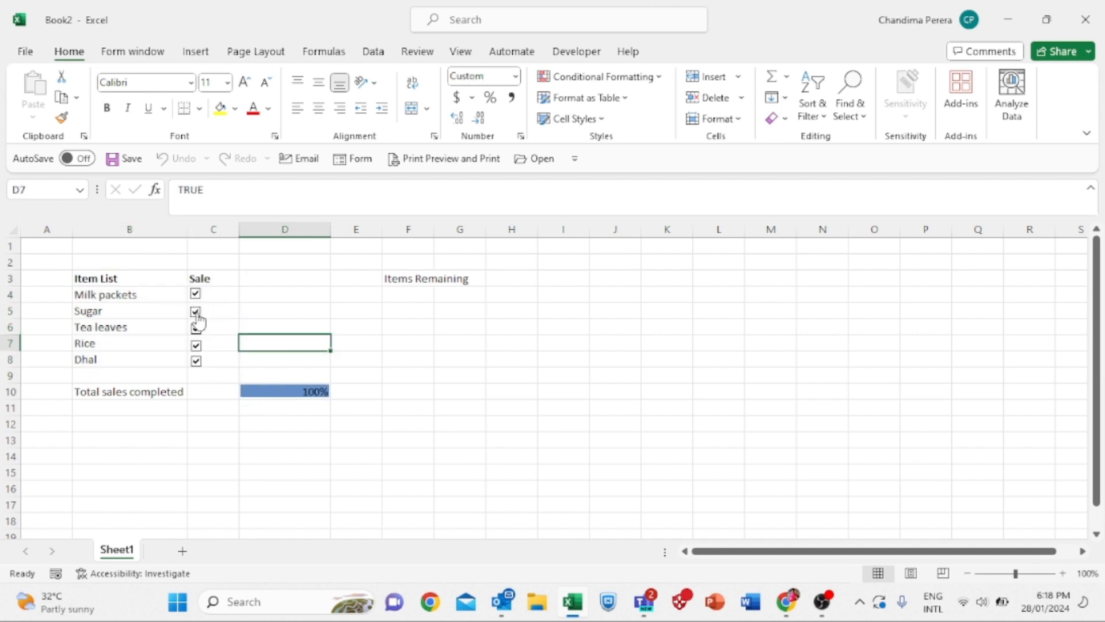
click(196, 313)
click(196, 329)
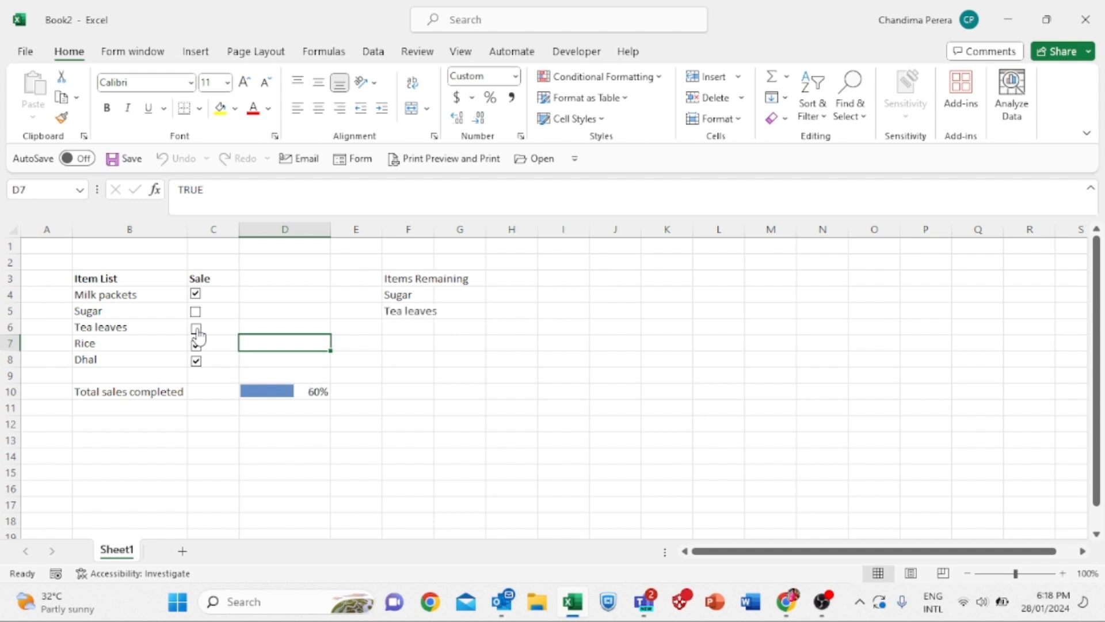
click(197, 346)
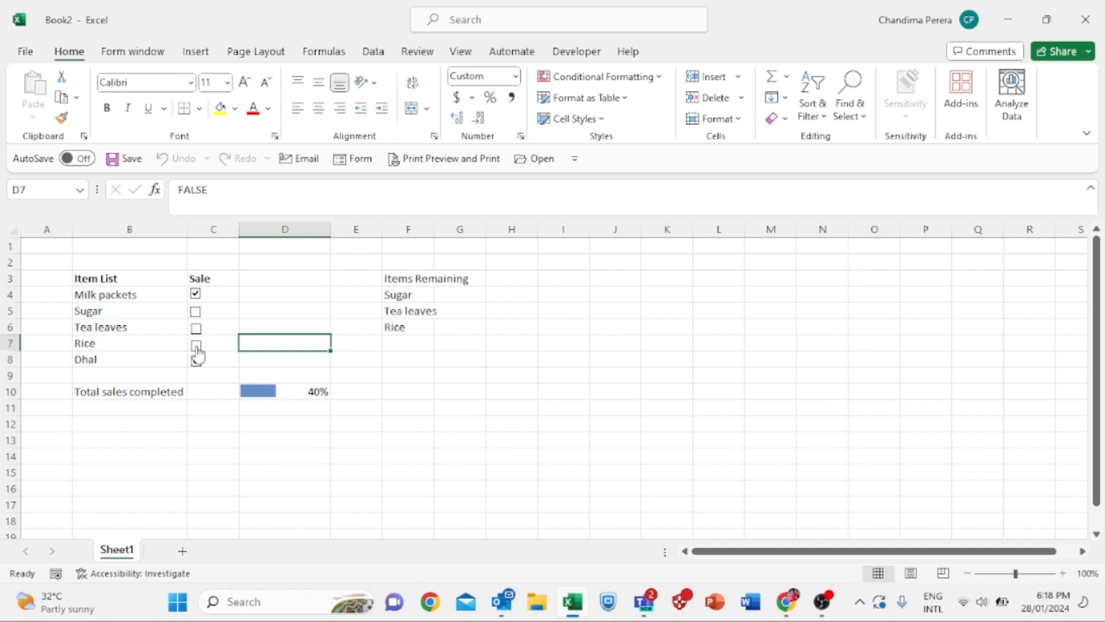
click(196, 312)
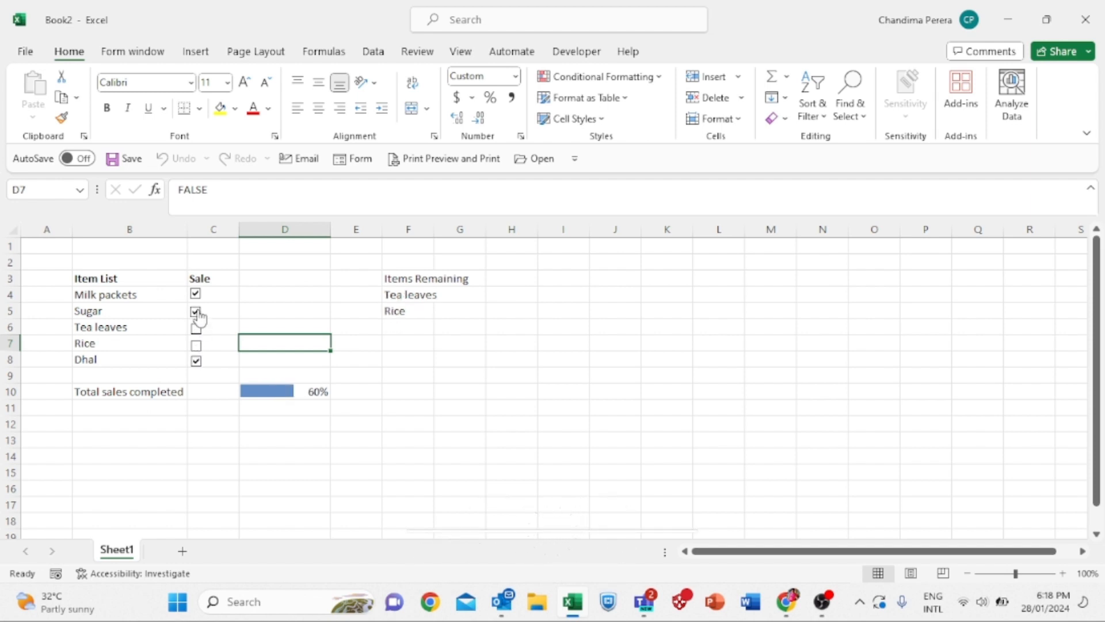
Step: Review the hidden linked cells D4:D6, the check box cells and the FILTER formula in F4
click(258, 295)
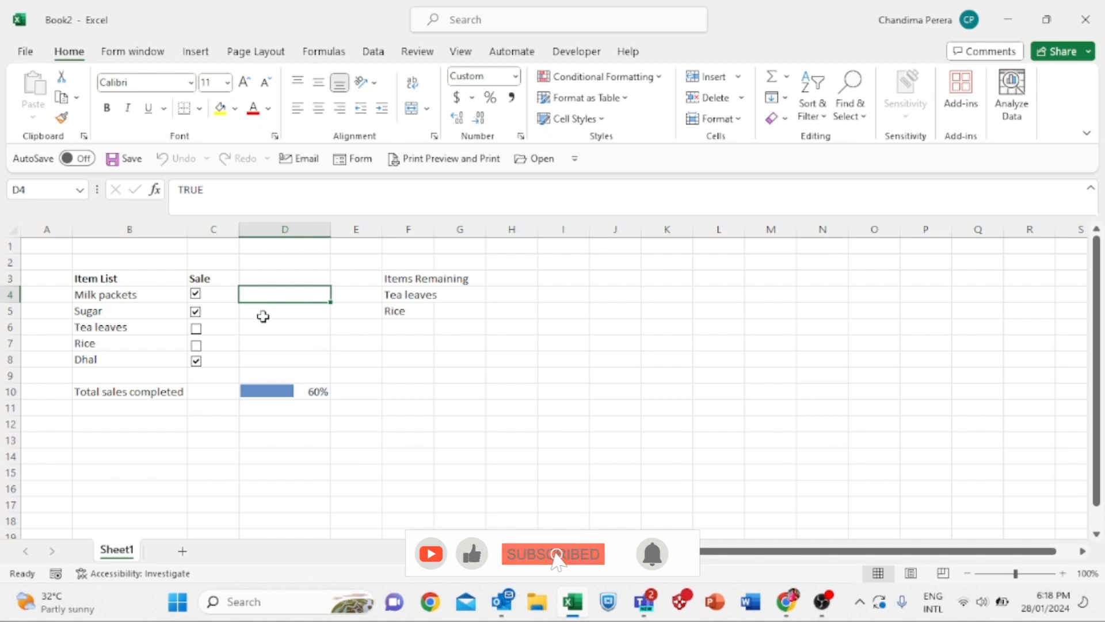
click(263, 314)
click(264, 332)
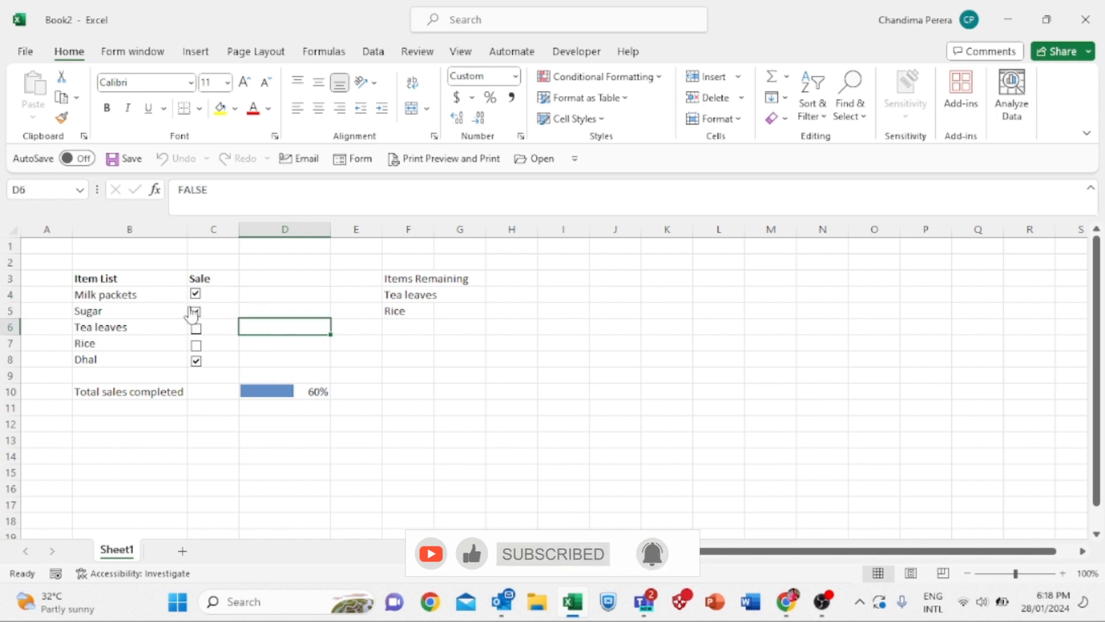
click(215, 290)
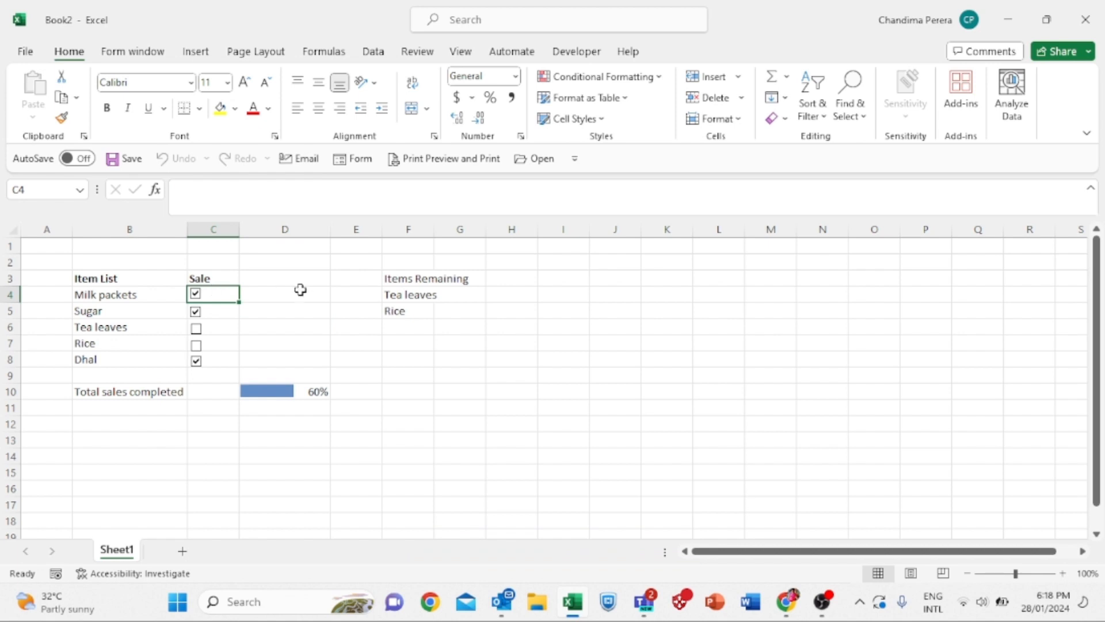
click(393, 294)
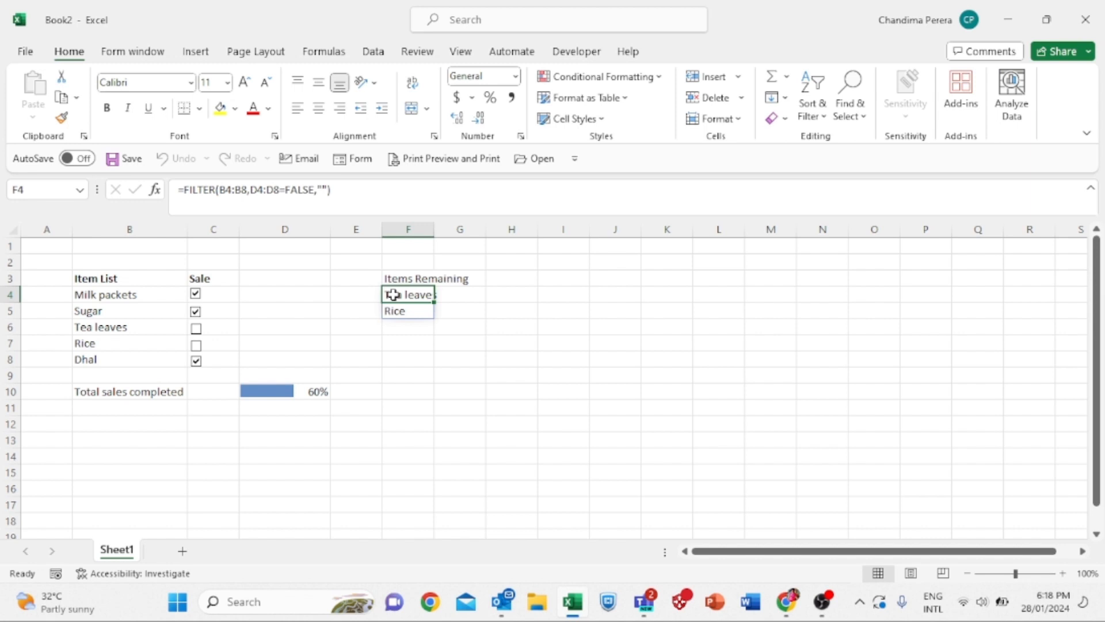
click(213, 308)
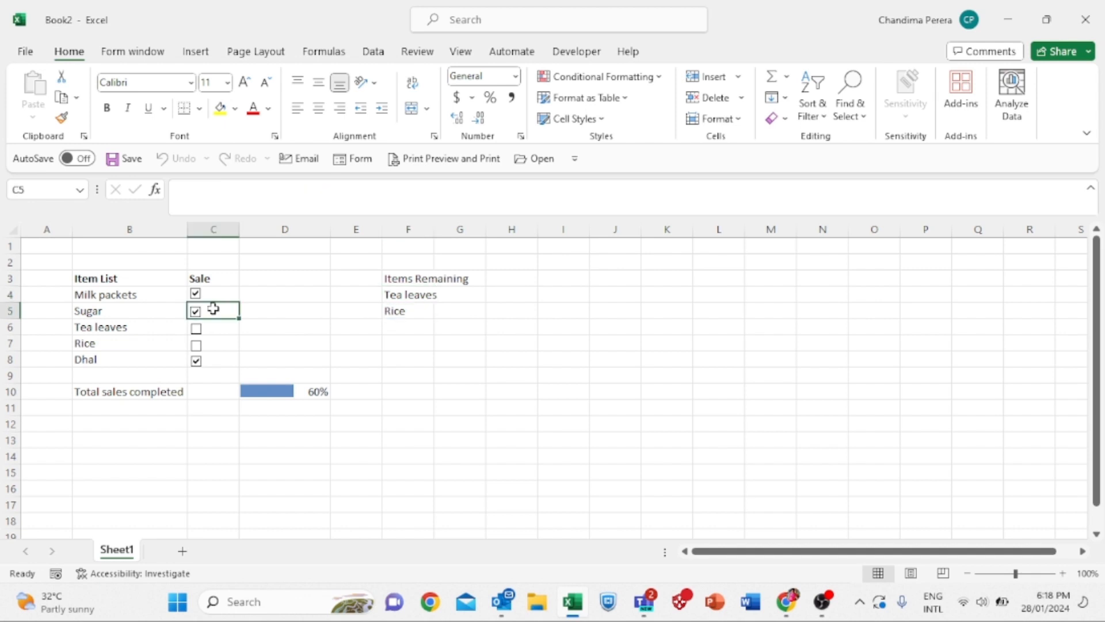